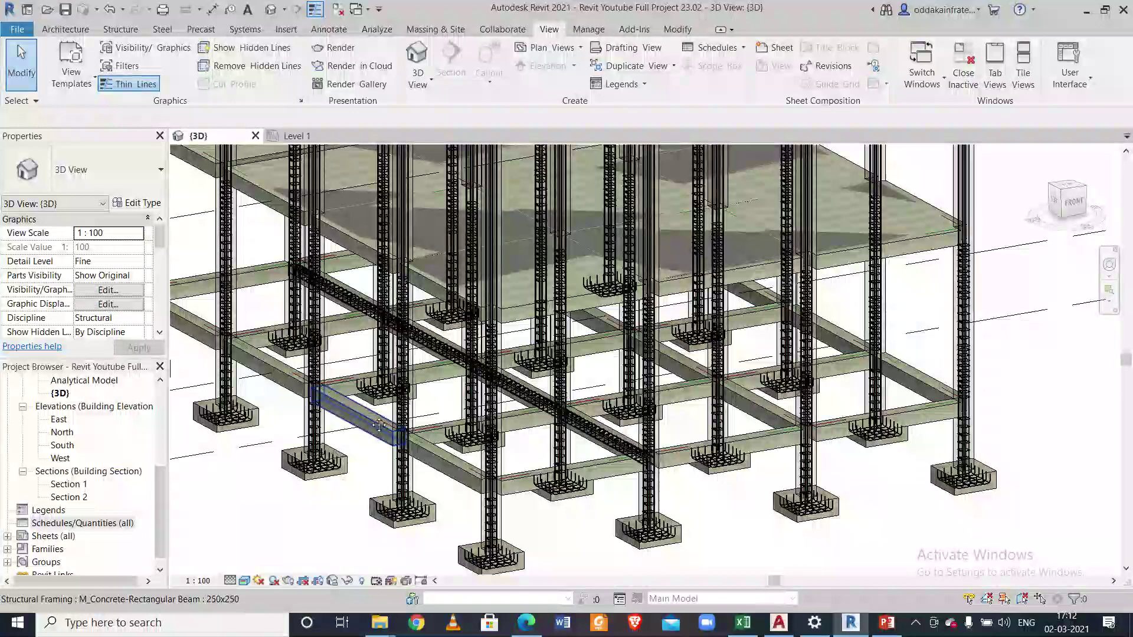
# - Examine the reinforced footings, columns, plinth beams and slab between Level 1 and Level 4 in the 3D view
pyautogui.scroll(3, 371, 424)
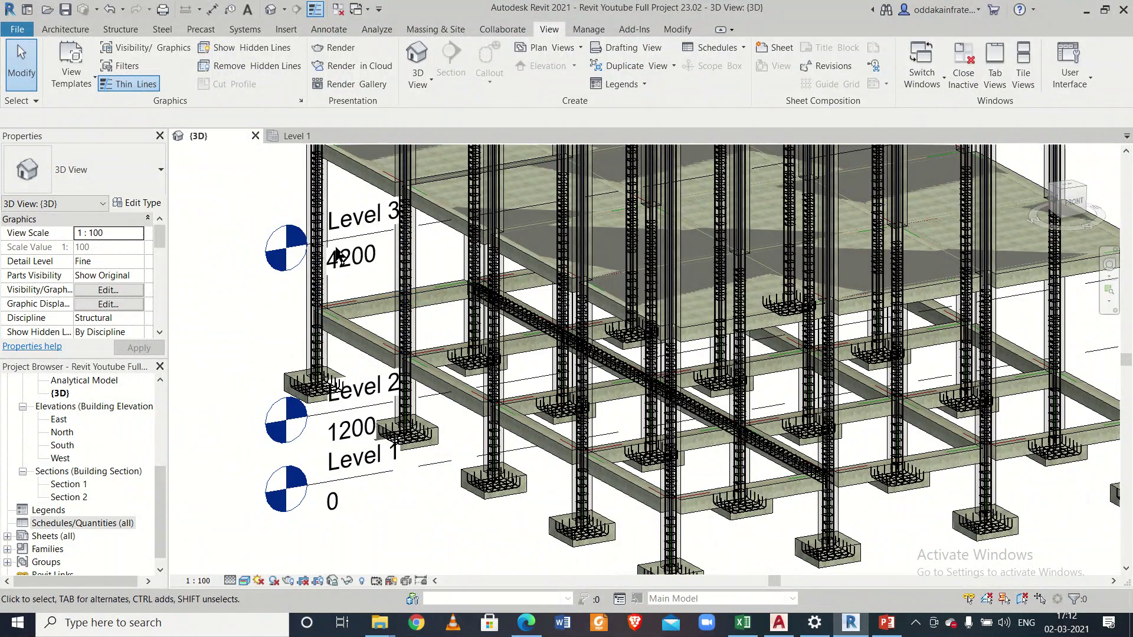
pyautogui.scroll(4, 334, 244)
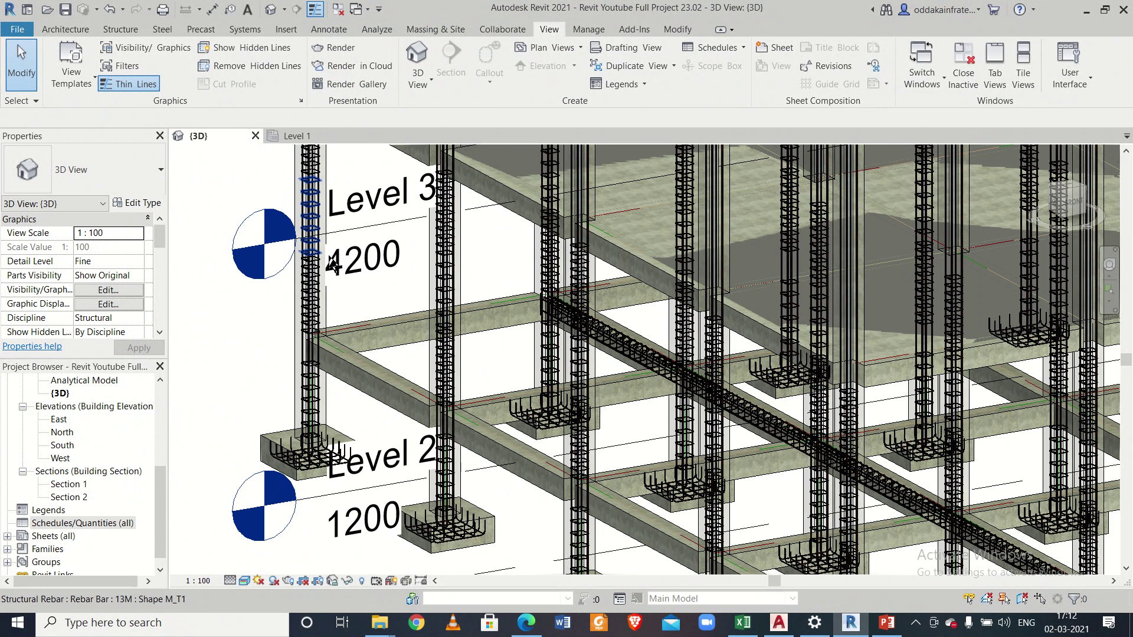
pyautogui.scroll(-4, 334, 265)
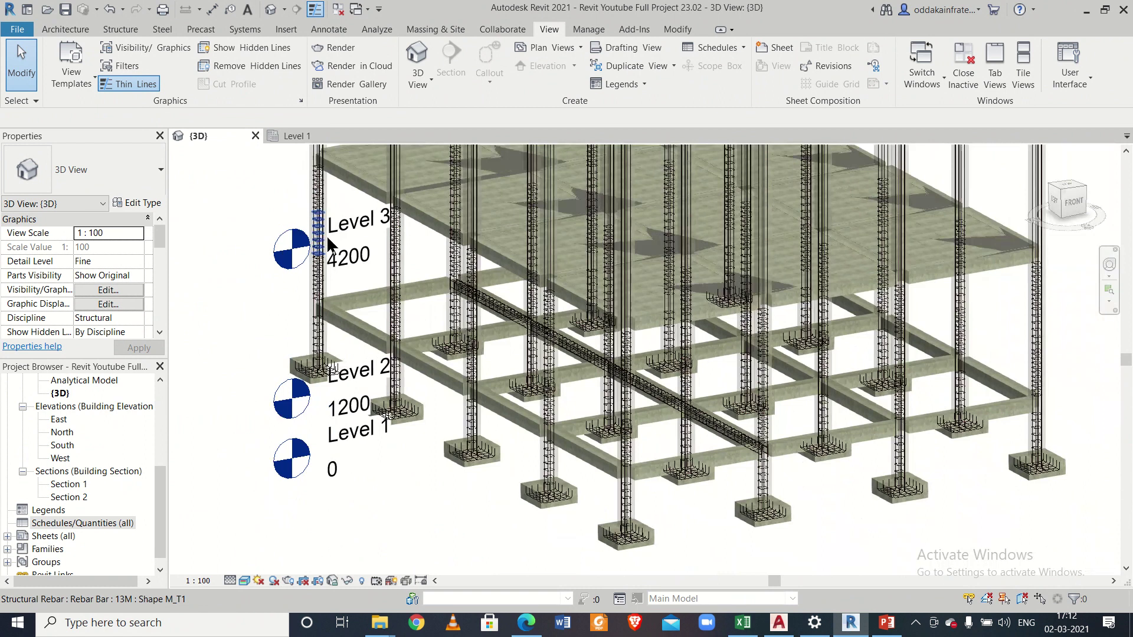
pyautogui.moveTo(323, 299); pyautogui.dragTo(311, 336, button='middle')
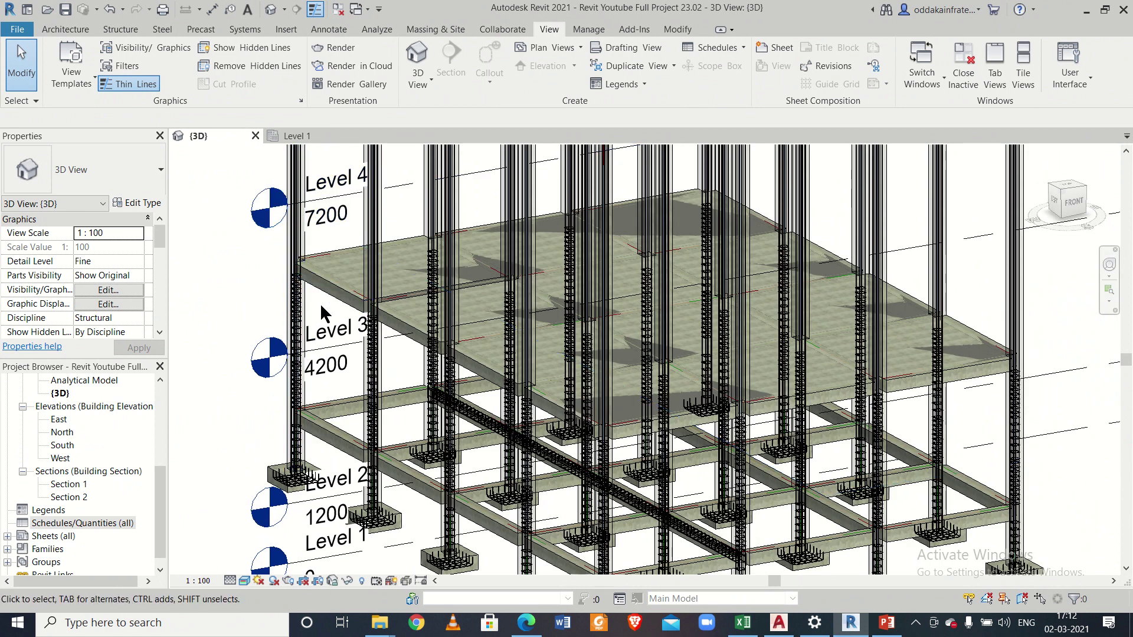
pyautogui.moveTo(322, 313); pyautogui.dragTo(322, 228, button='middle')
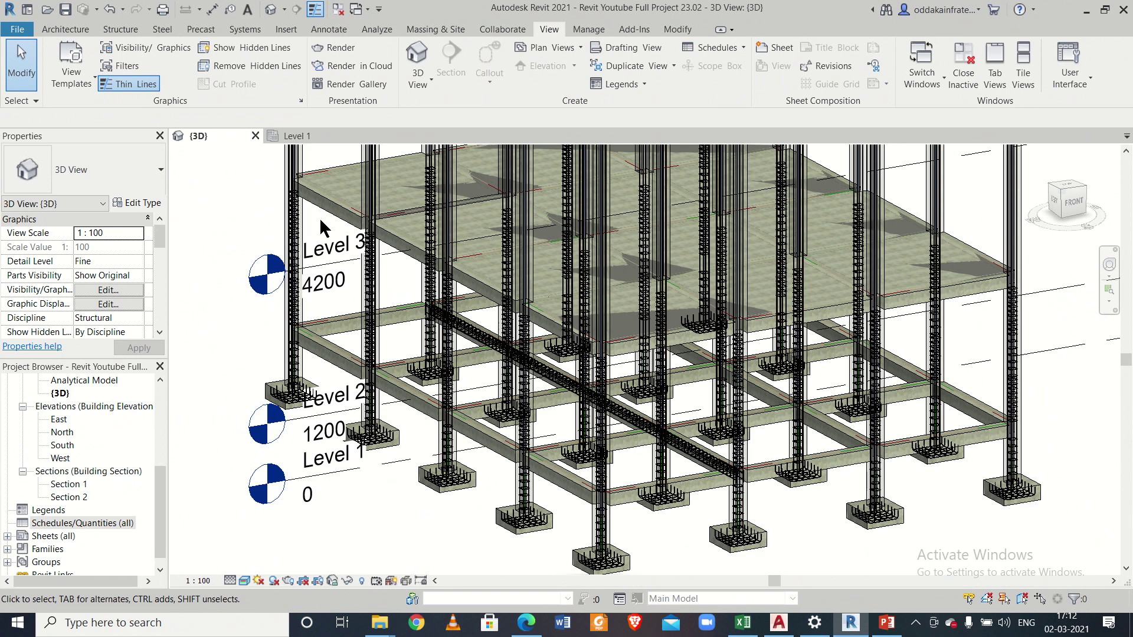
pyautogui.scroll(2, 302, 310)
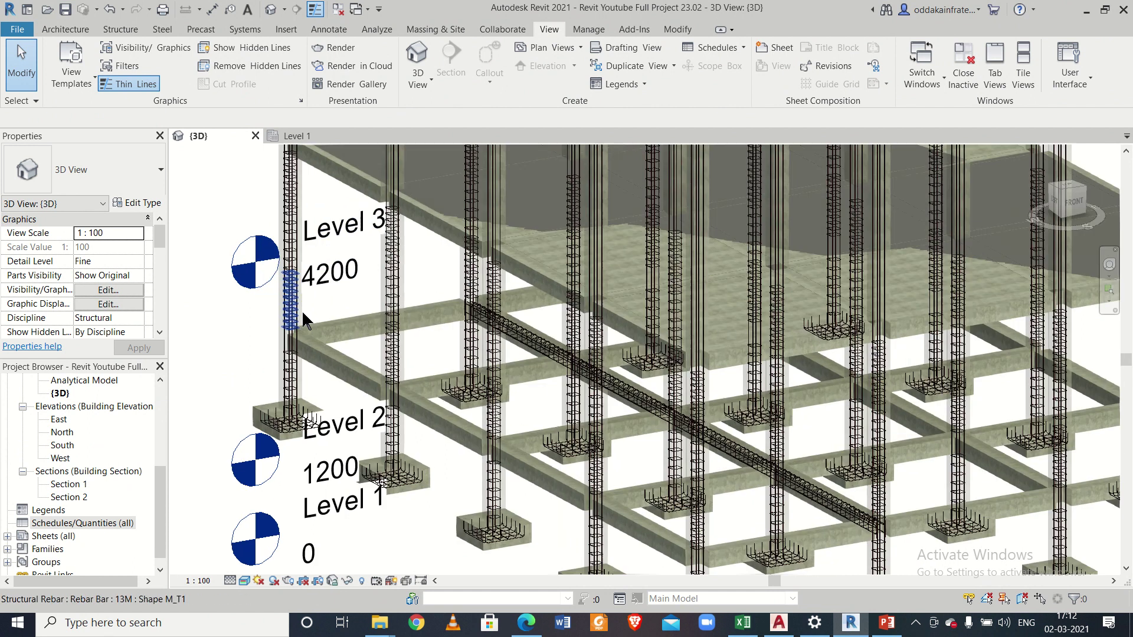
pyautogui.scroll(-2, 330, 295)
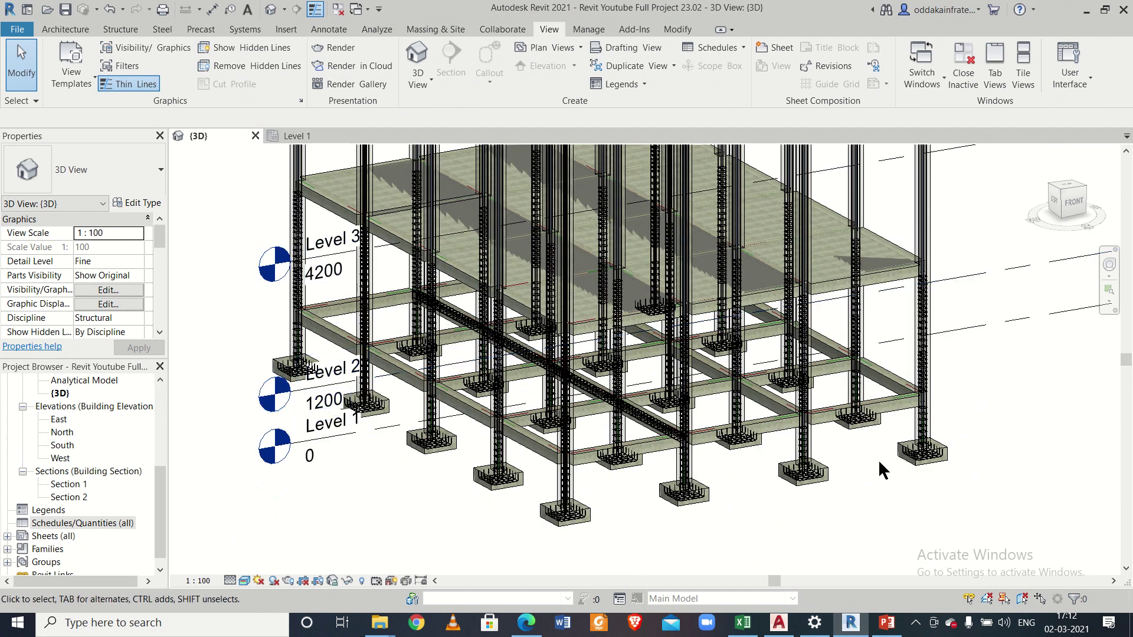
pyautogui.scroll(1, 878, 459)
pyautogui.scroll(-1, 878, 459)
pyautogui.scroll(1, 236, 475)
pyautogui.moveTo(249, 475); pyautogui.dragTo(291, 488, button='middle')
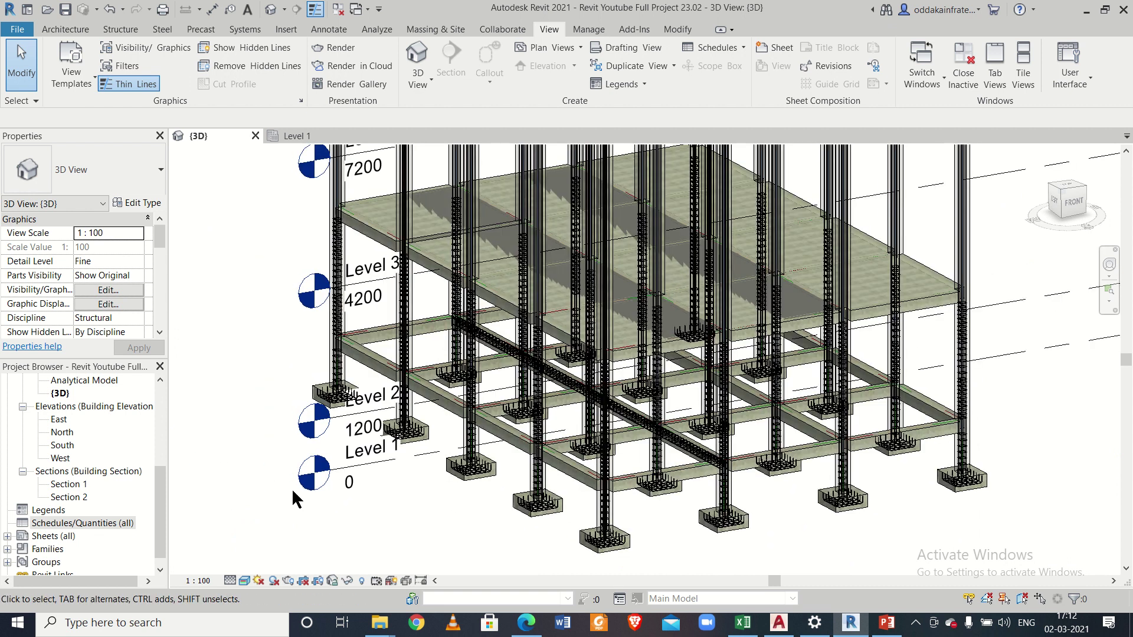
pyautogui.scroll(-1, 499, 464)
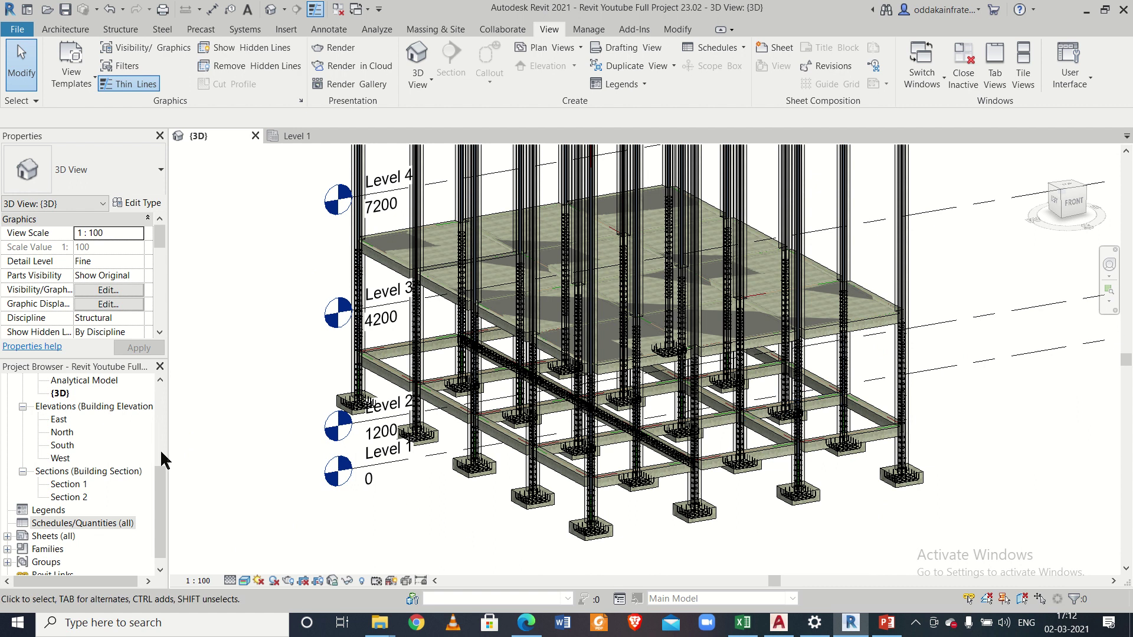
pyautogui.scroll(3, 215, 314)
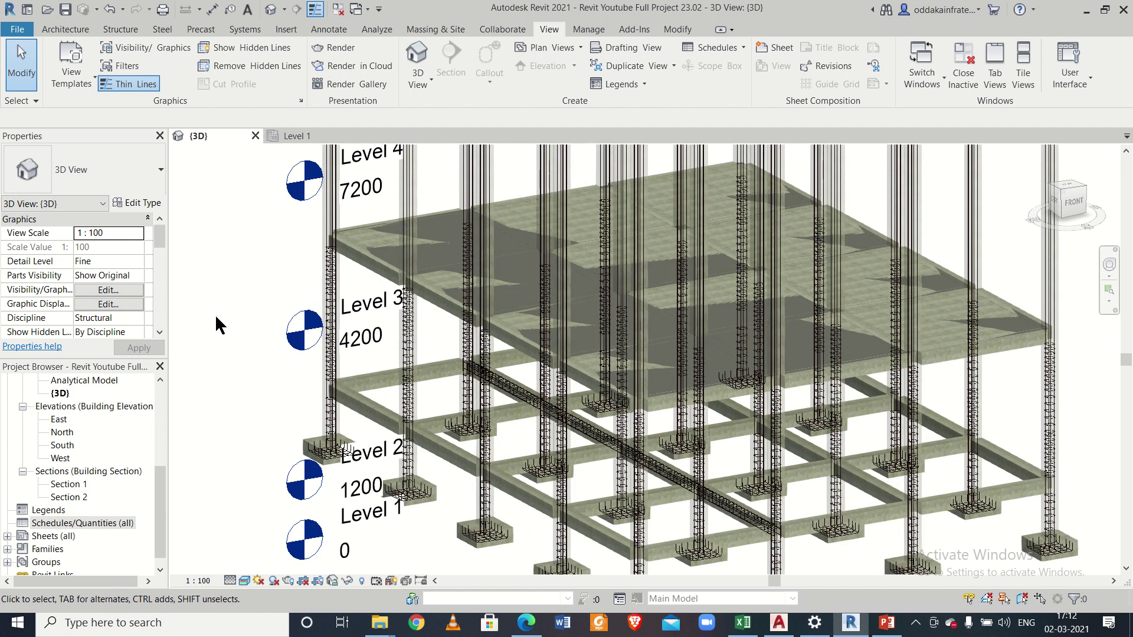
pyautogui.scroll(-1, 257, 303)
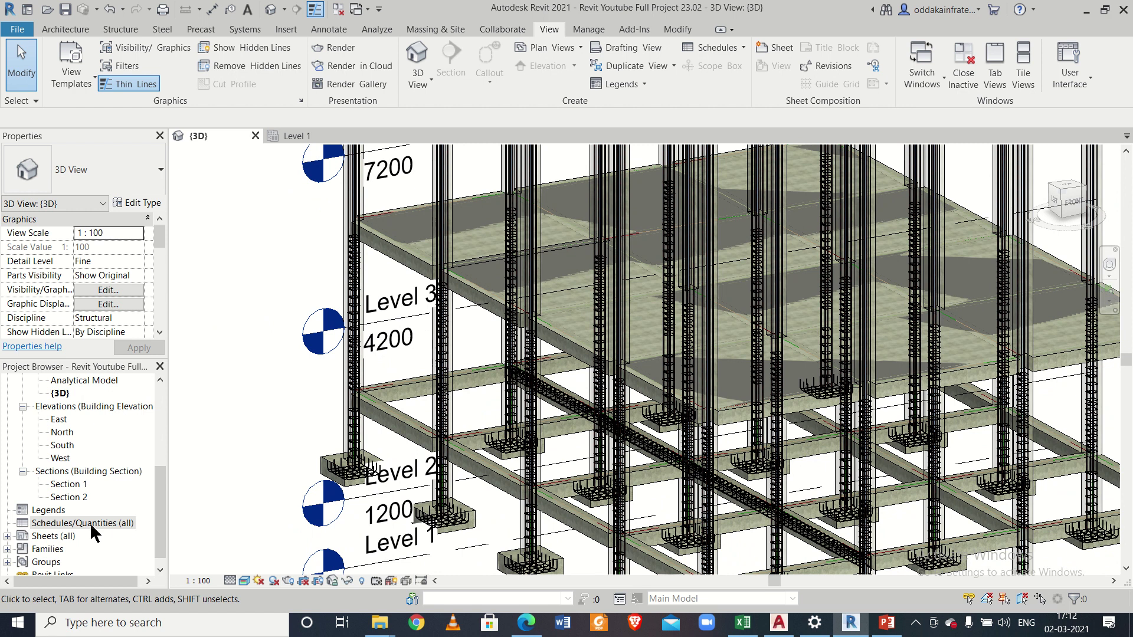
# - Create a new schedule for the Structural Rebar category with the name Rebar Schedule and the New Construction phase
pyautogui.rightClick(92, 524)
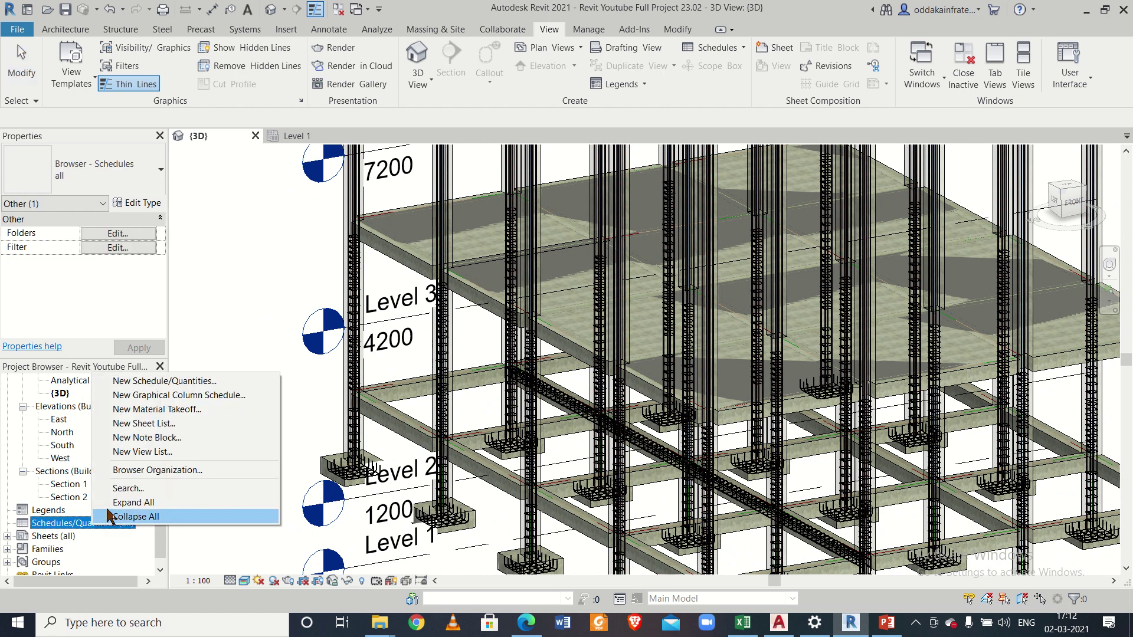
pyautogui.click(190, 381)
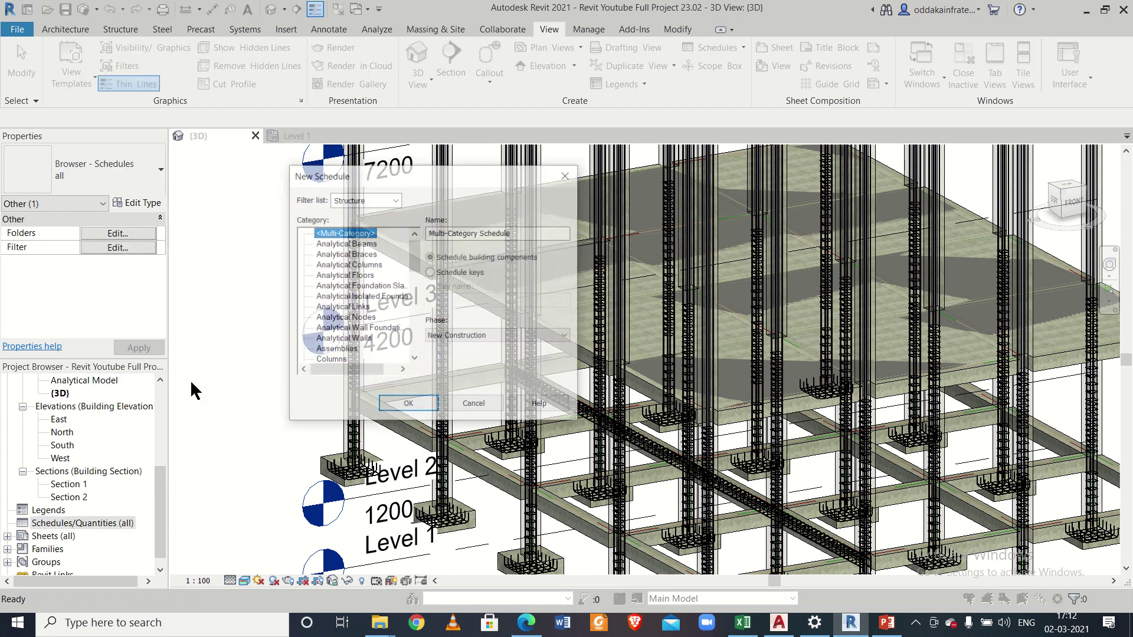
pyautogui.click(395, 200)
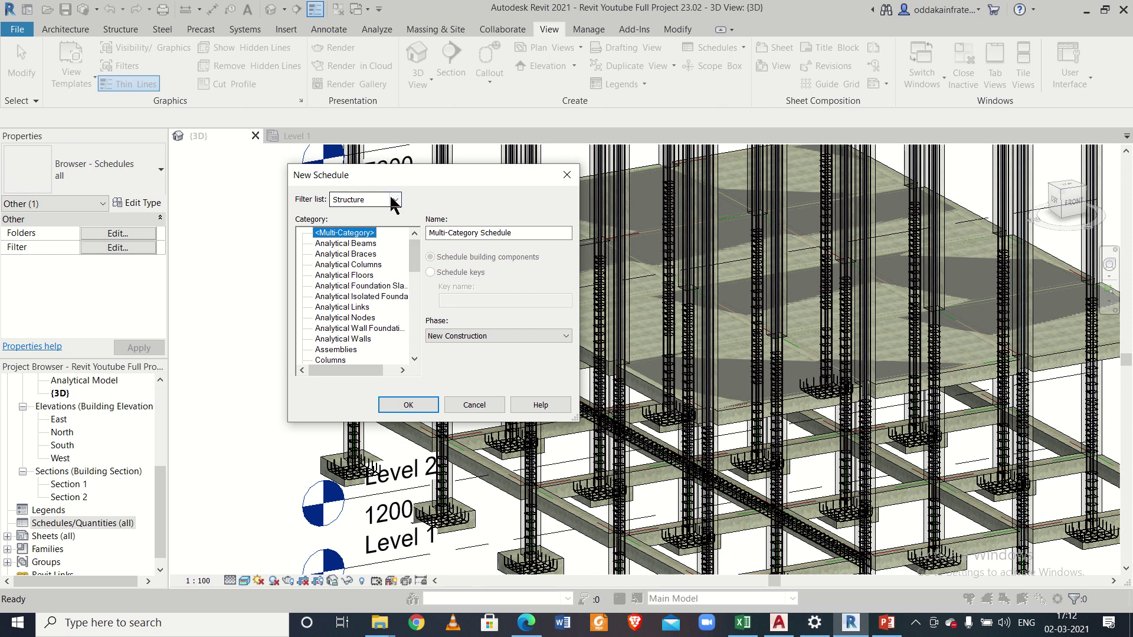
pyautogui.click(395, 199)
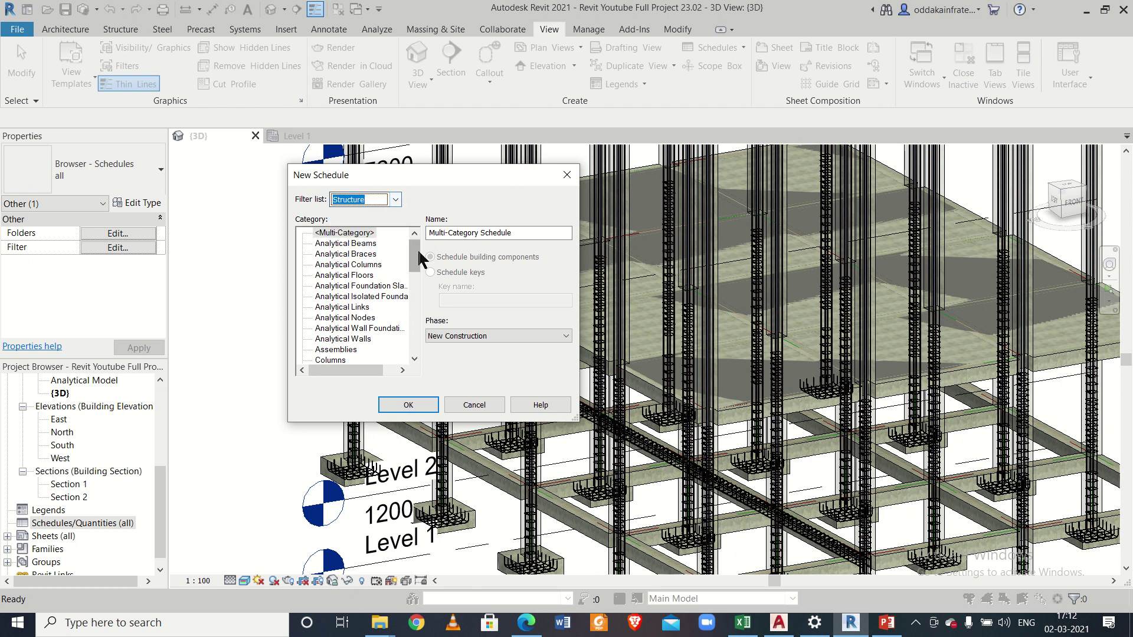
pyautogui.scroll(-2, 417, 249)
pyautogui.scroll(2, 417, 249)
pyautogui.click(412, 353)
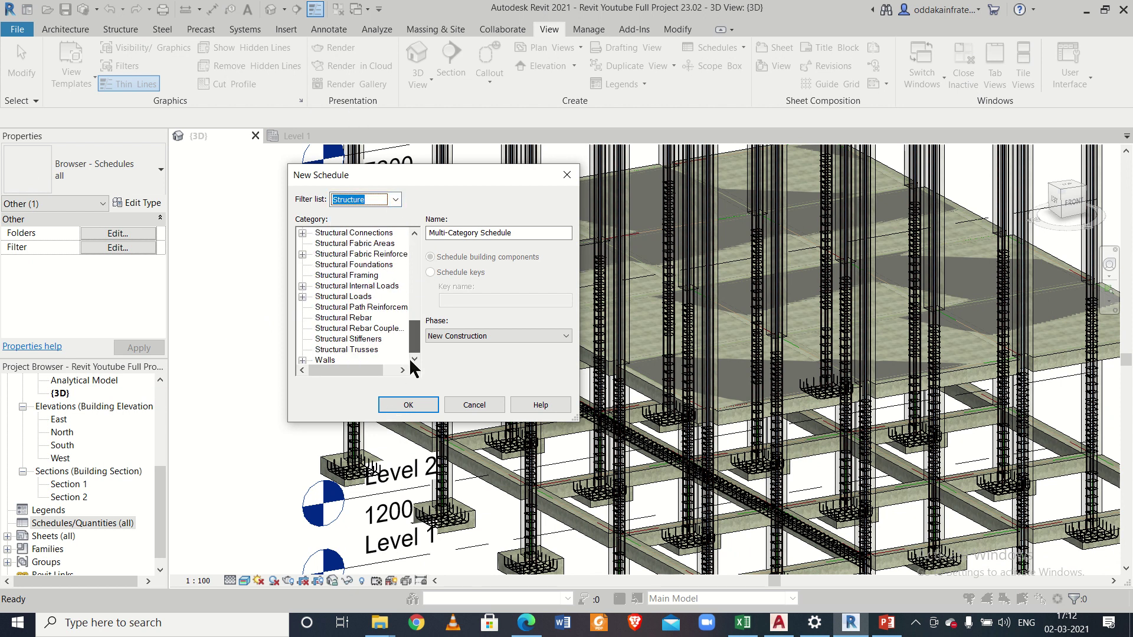
pyautogui.click(334, 318)
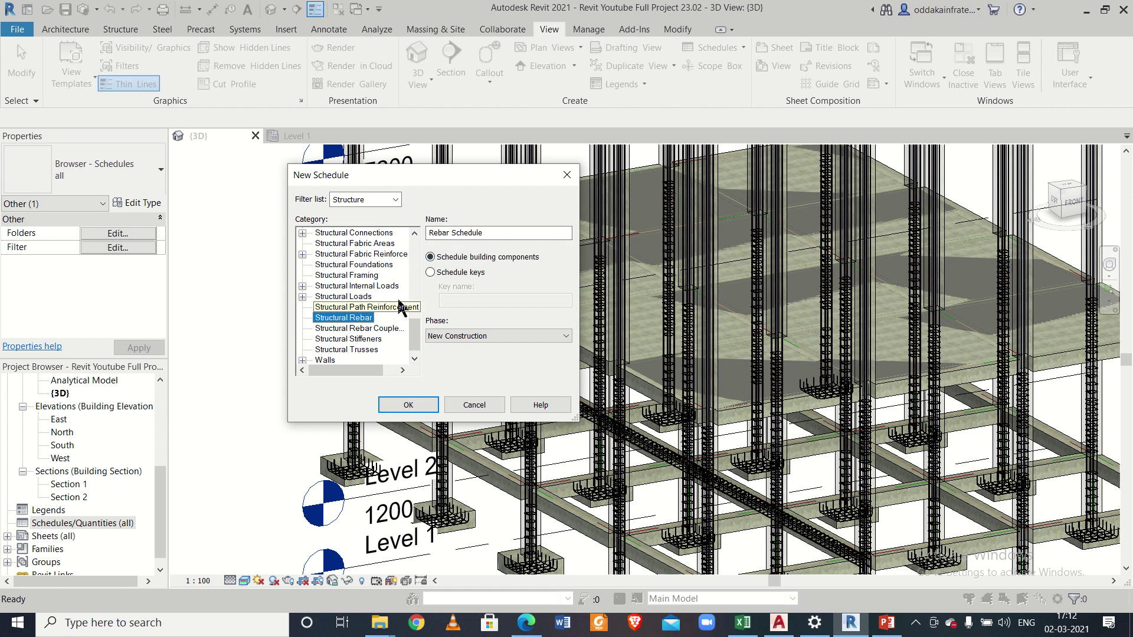
pyautogui.click(420, 405)
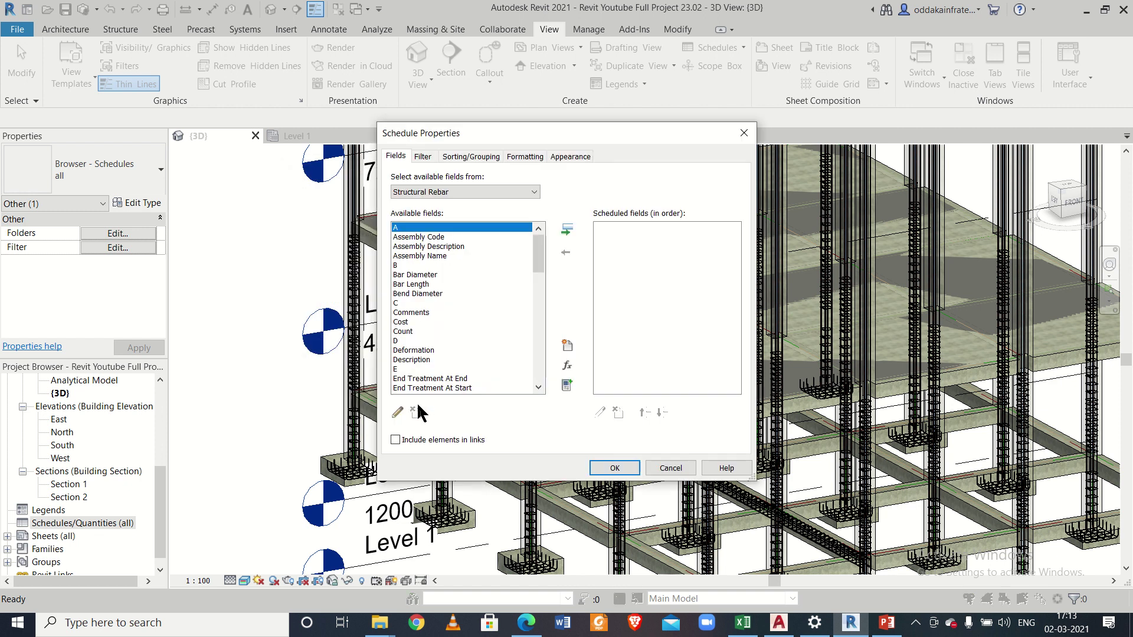
# - Add the Bar Diameter and Bar Length fields to the rebar schedule
pyautogui.click(462, 274)
pyautogui.click(567, 232)
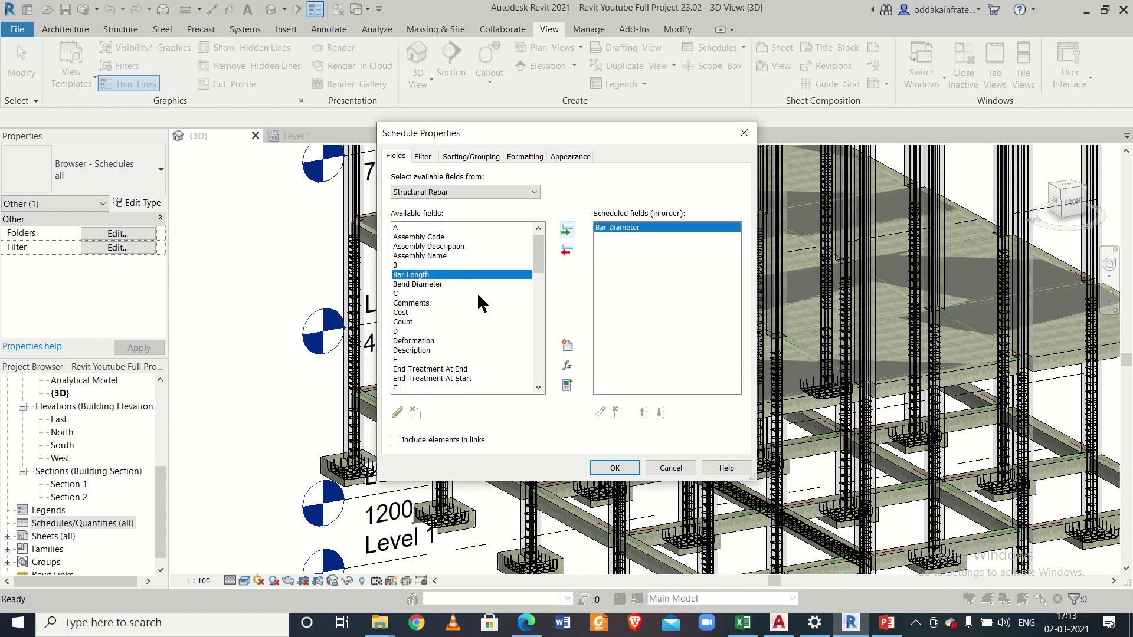
pyautogui.click(567, 232)
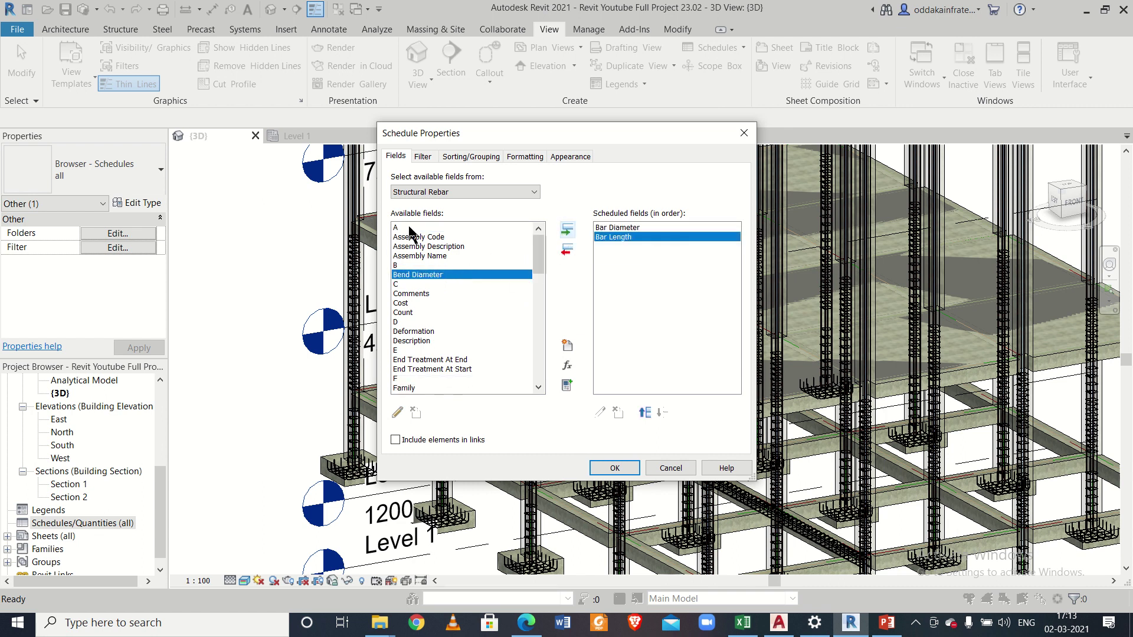
# - Add the UNit Weight parameter to the scheduled fields after Bar Length, keeping the parameter in the project
pyautogui.moveTo(535, 267); pyautogui.dragTo(533, 378)
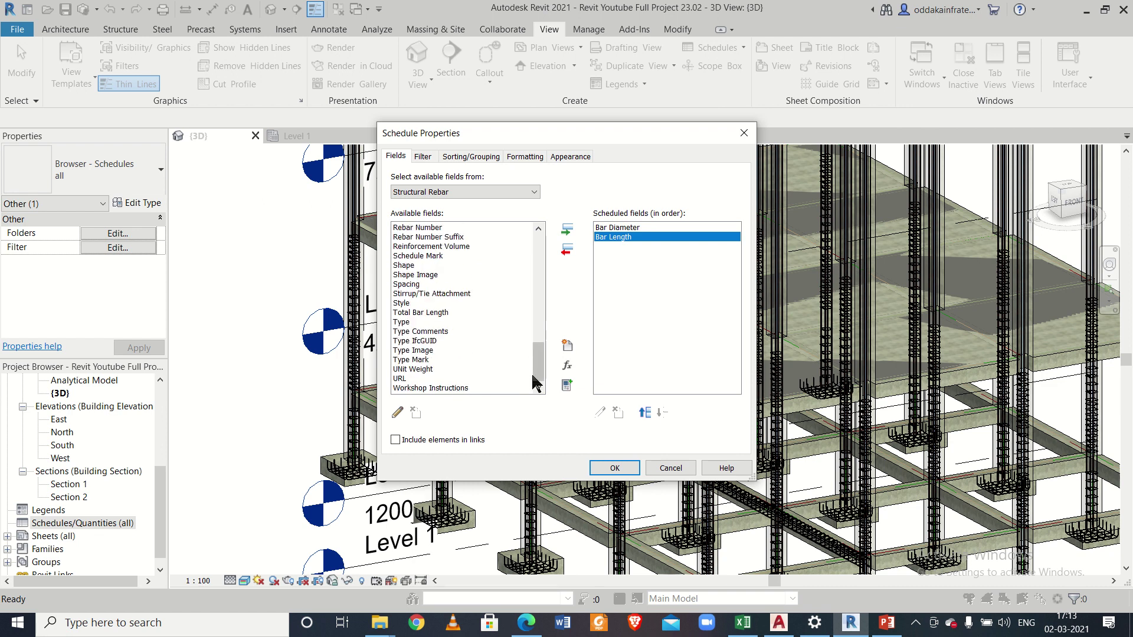
pyautogui.click(450, 369)
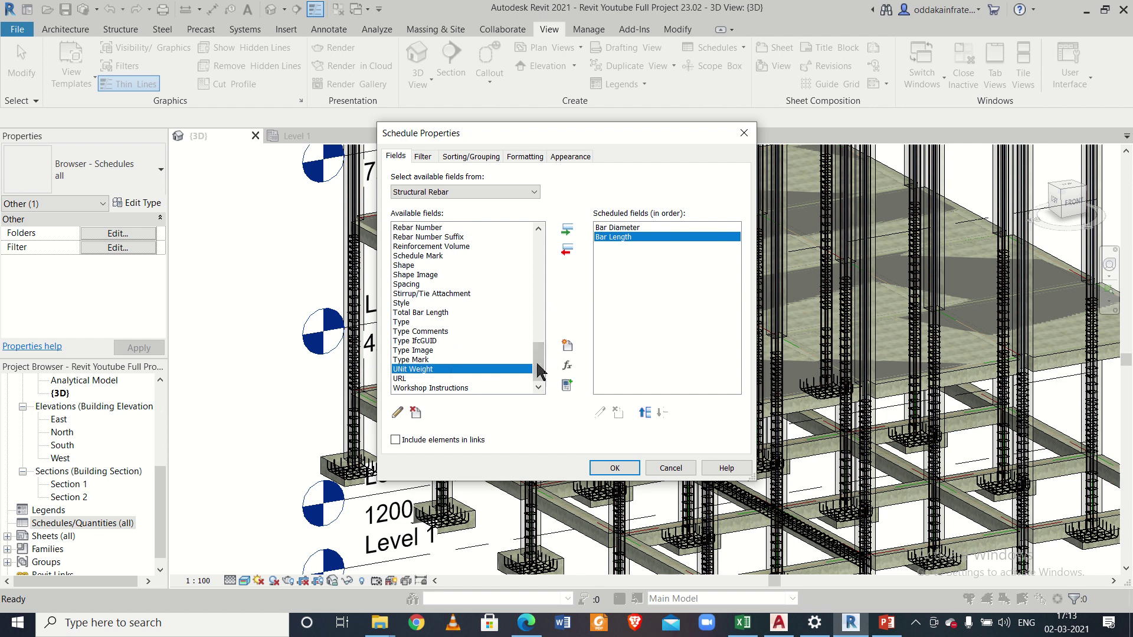
pyautogui.moveTo(539, 378); pyautogui.dragTo(539, 383)
pyautogui.scroll(3, 538, 381)
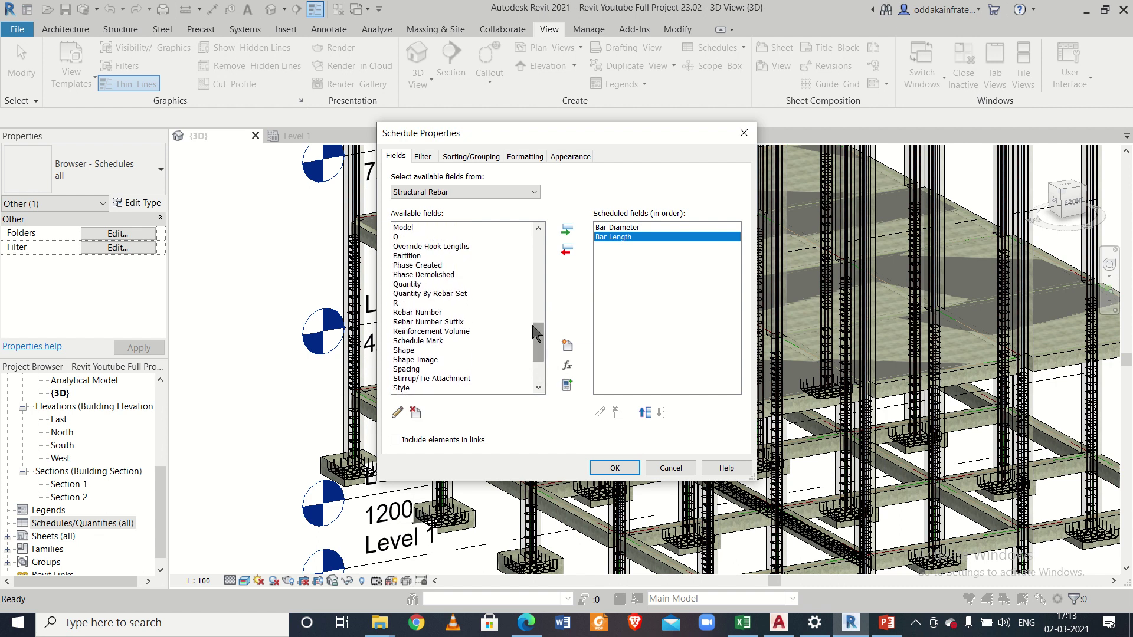
pyautogui.moveTo(532, 323); pyautogui.dragTo(526, 364)
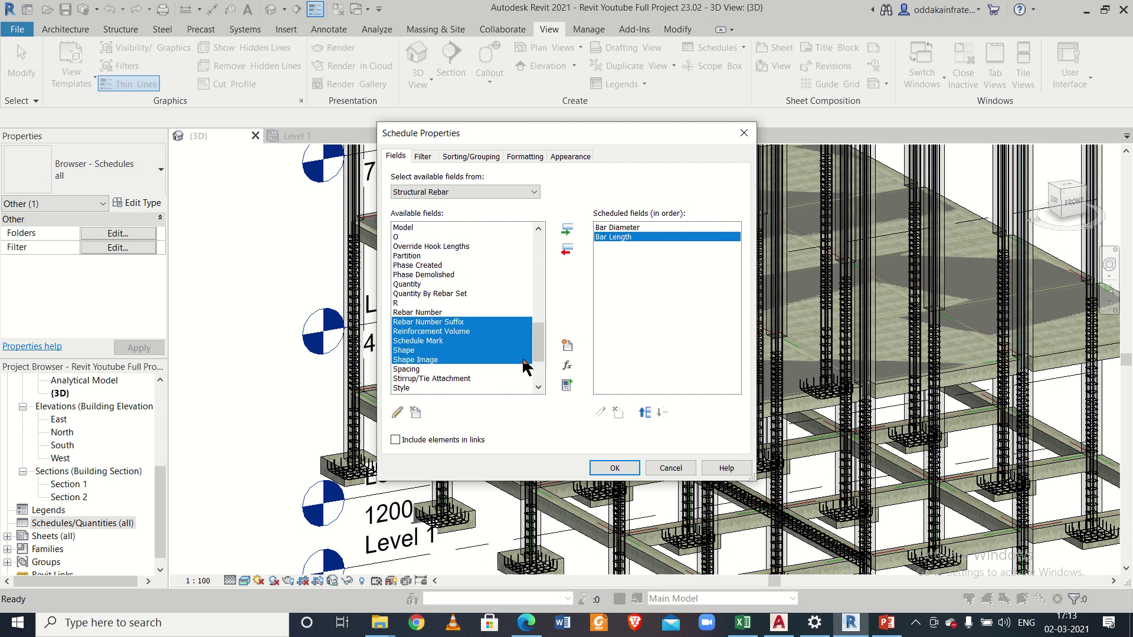
pyautogui.click(526, 360)
pyautogui.scroll(-3, 533, 383)
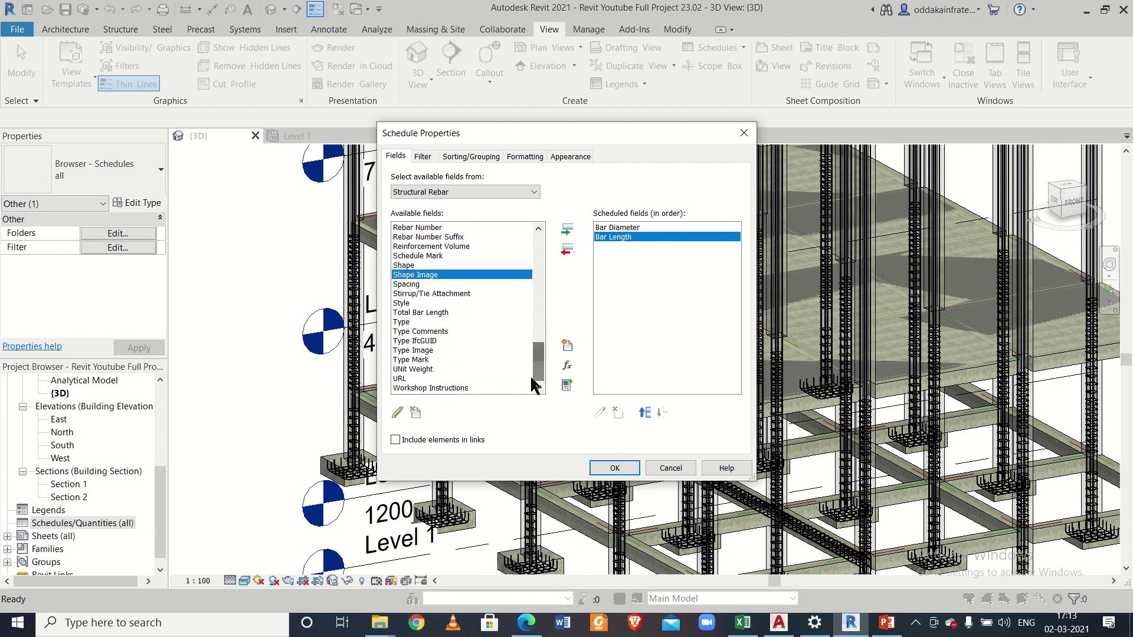
pyautogui.click(495, 370)
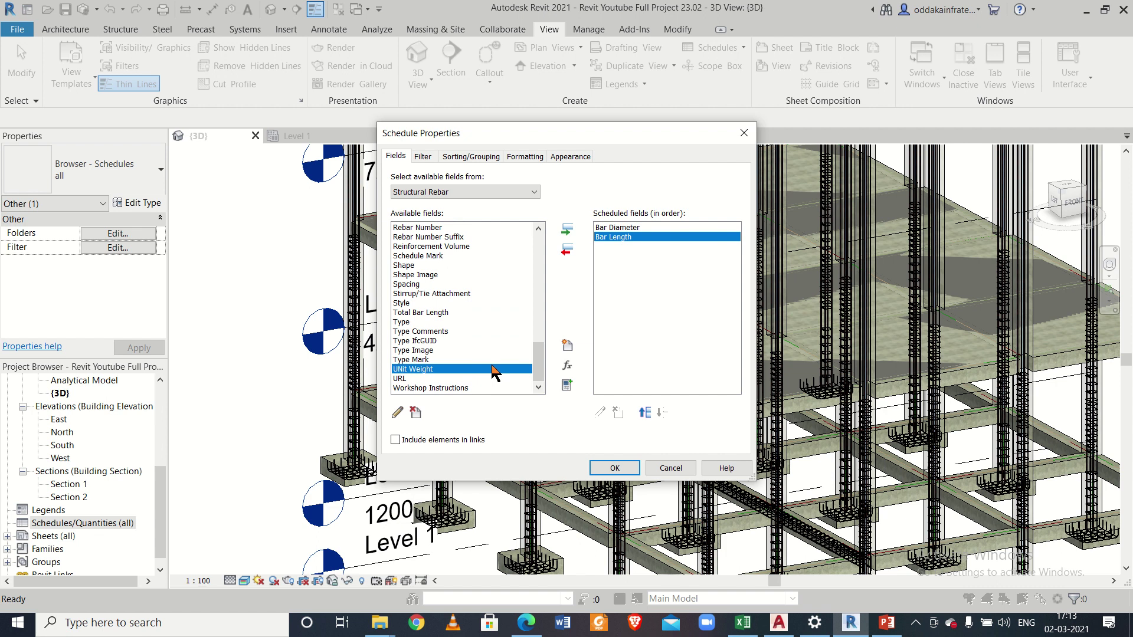
pyautogui.click(415, 413)
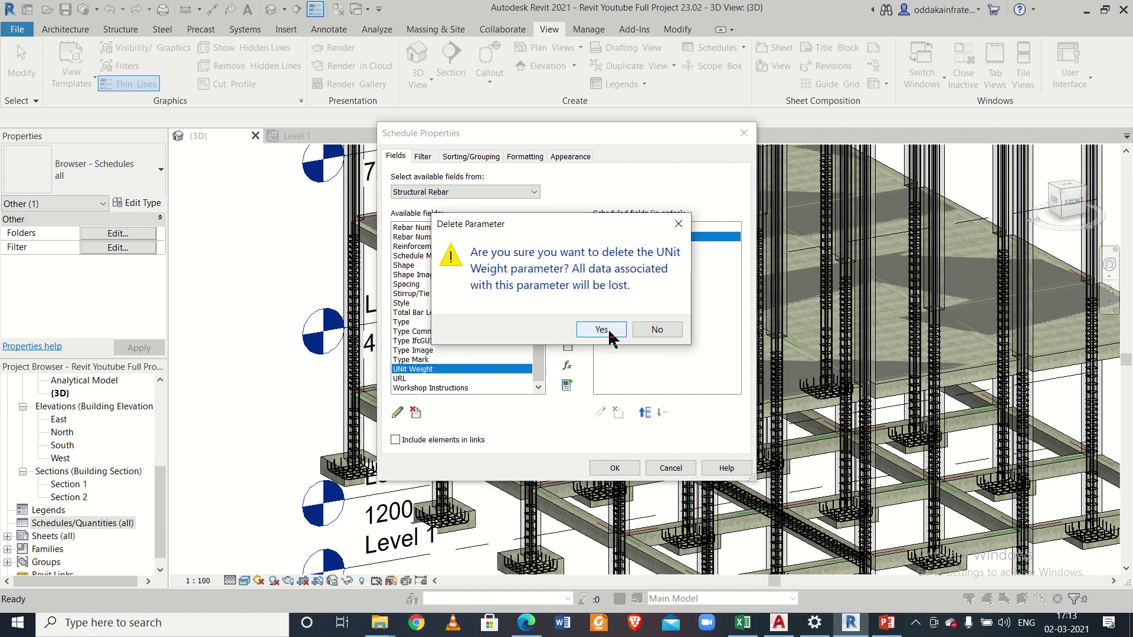
pyautogui.click(662, 334)
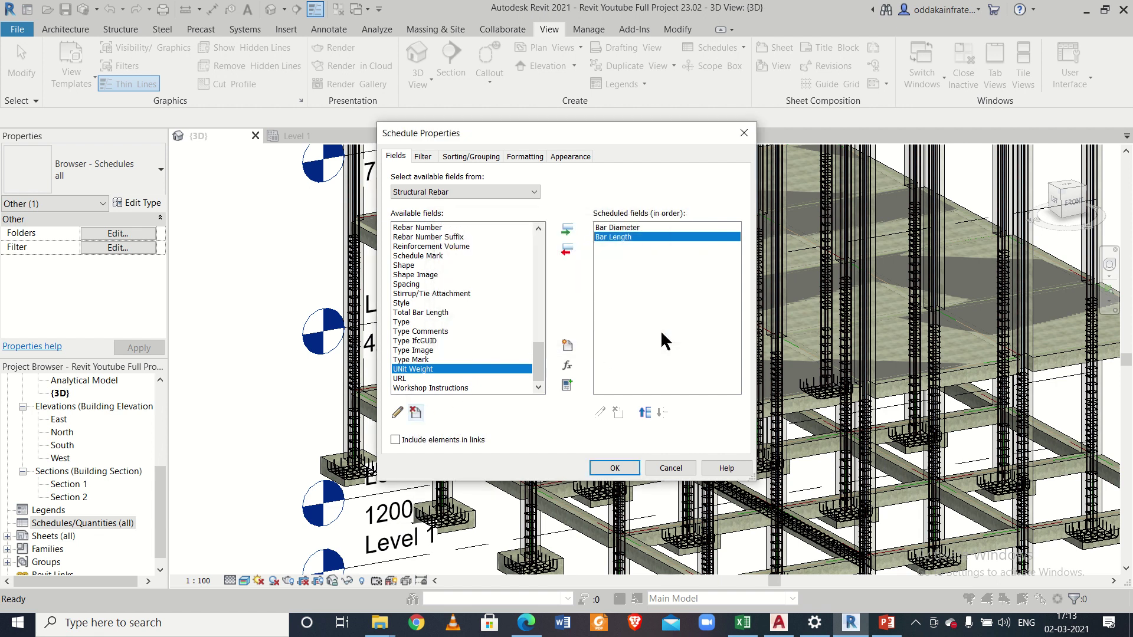
pyautogui.click(566, 229)
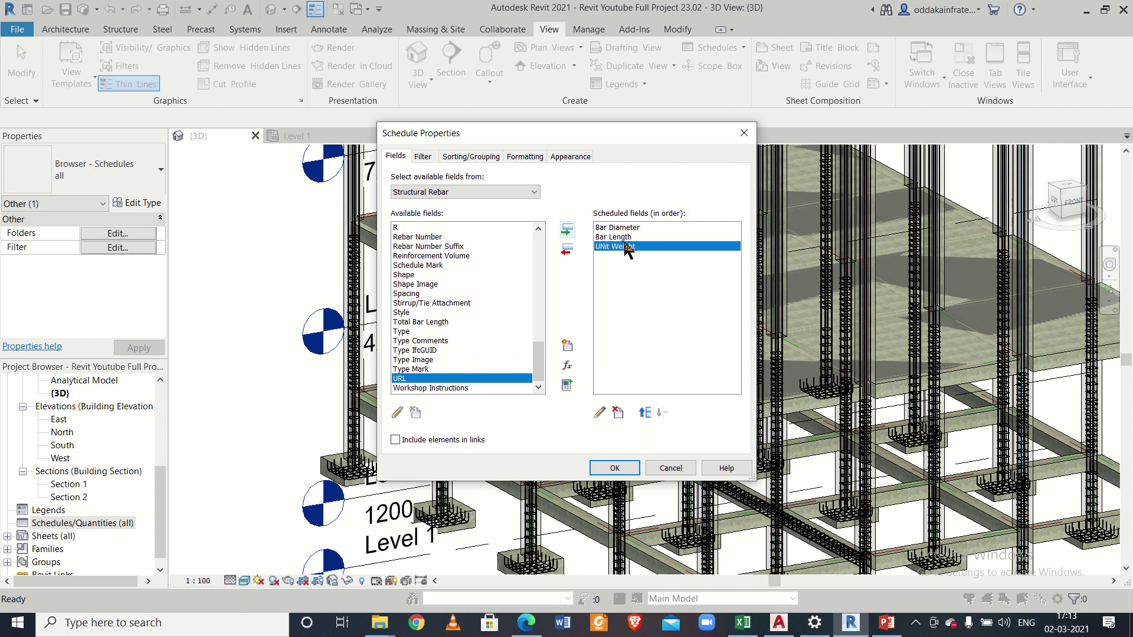
# - Remove the UNit Weight field from the scheduled fields and add it back
pyautogui.click(568, 251)
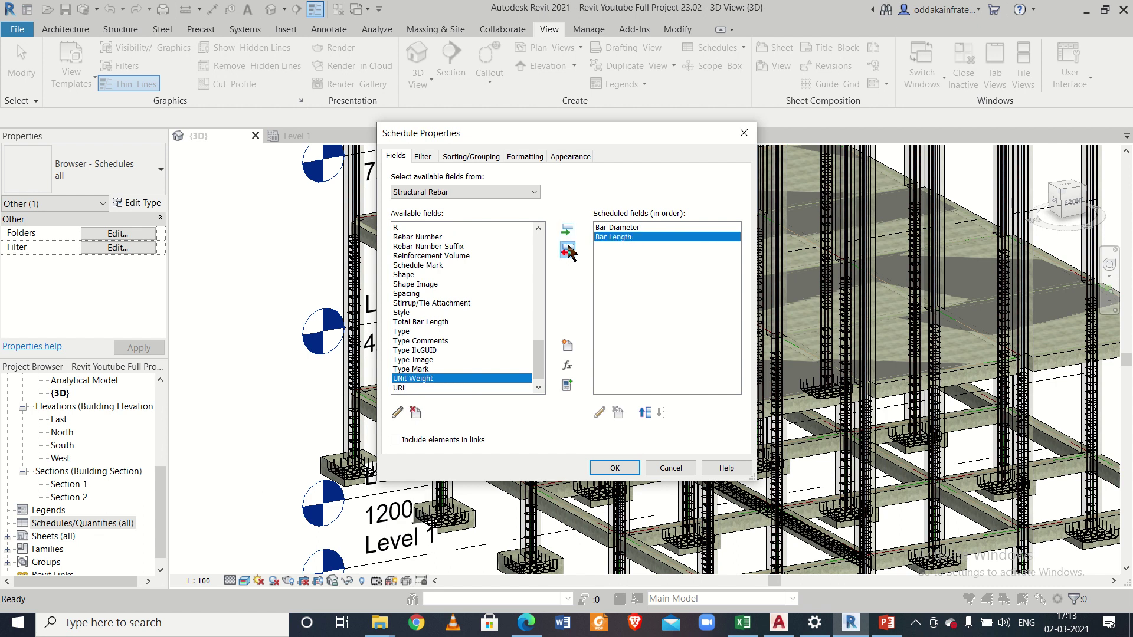
pyautogui.moveTo(539, 351); pyautogui.dragTo(538, 242)
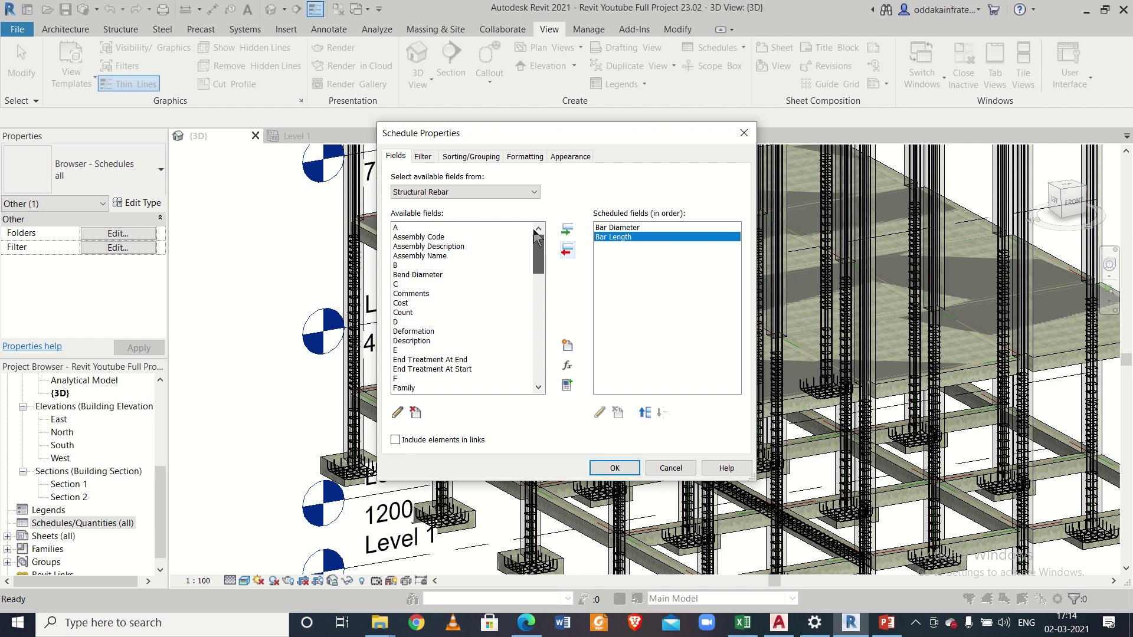
pyautogui.moveTo(537, 237); pyautogui.dragTo(529, 353)
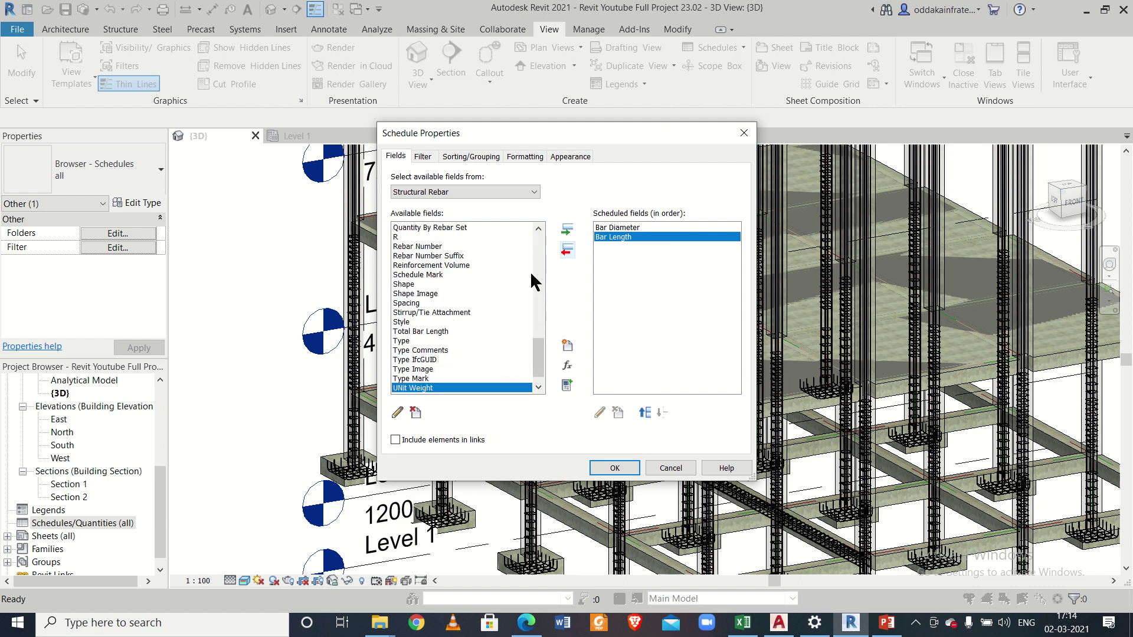
pyautogui.click(567, 230)
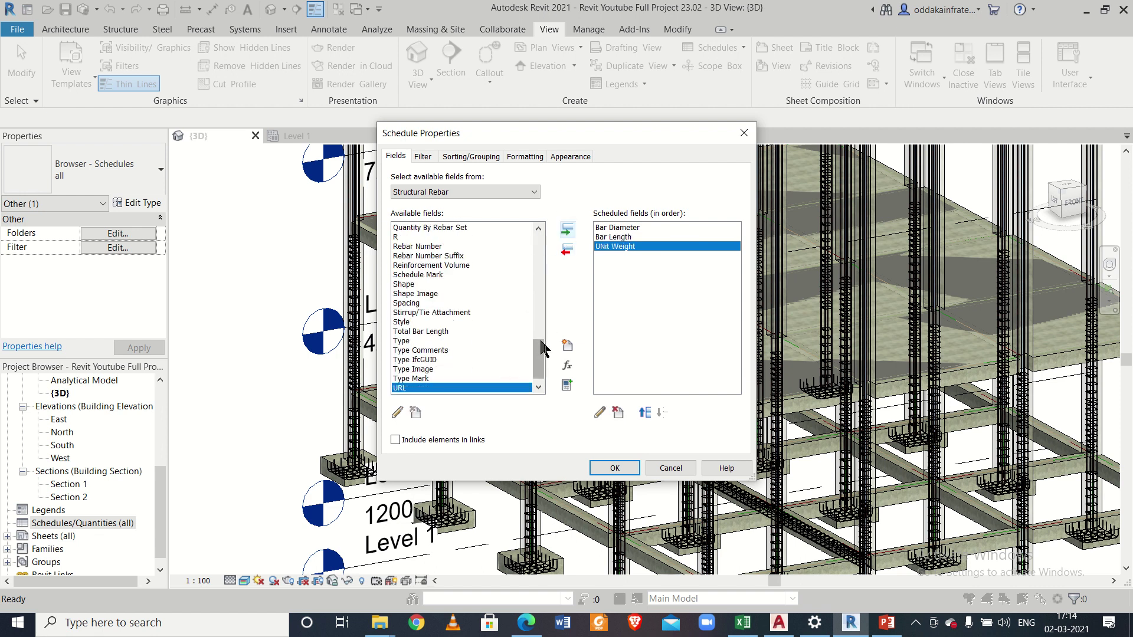
# - Add the Total Bar Length field to the scheduled fields after UNit Weight
pyautogui.moveTo(538, 365)
pyautogui.mouseDown()
pyautogui.moveTo(536, 348)
pyautogui.moveTo(529, 381)
pyautogui.mouseUp()
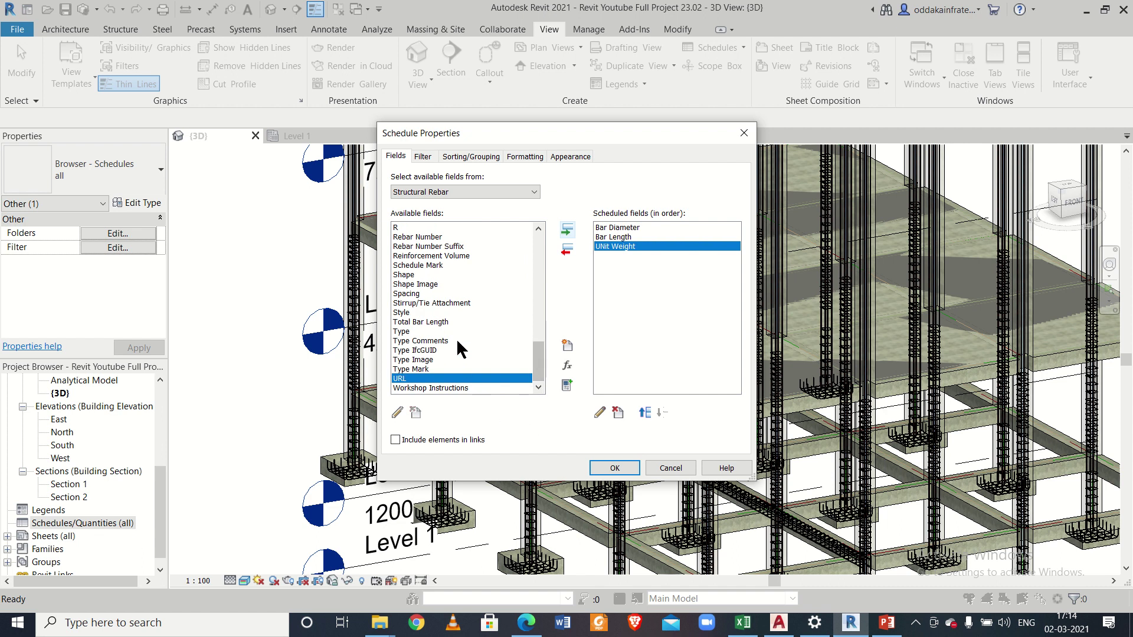
pyautogui.click(468, 322)
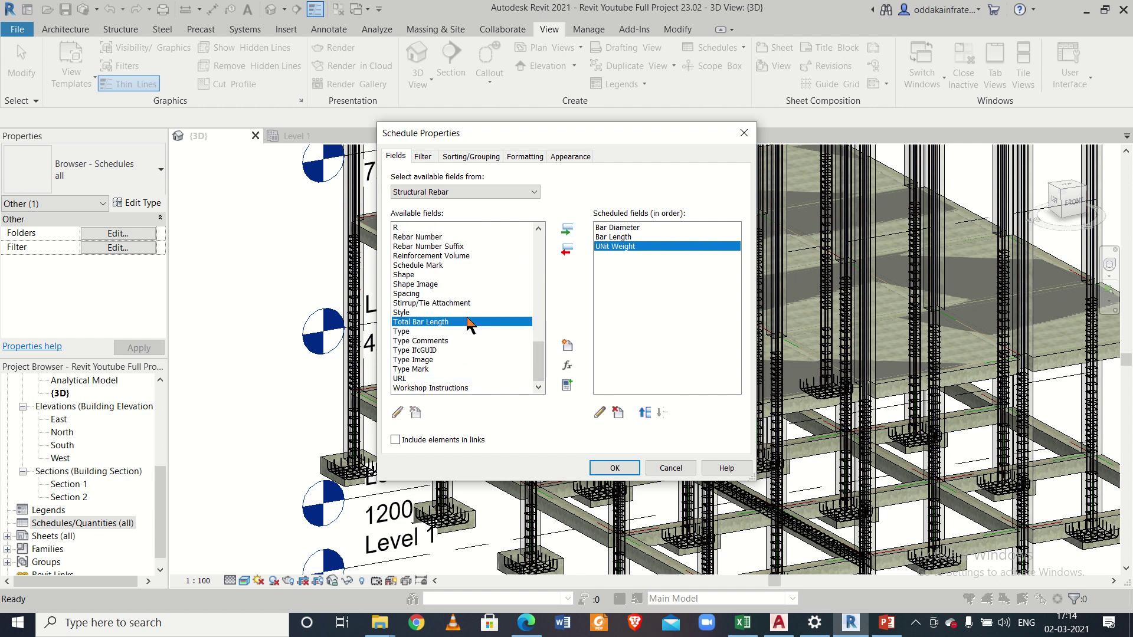
pyautogui.click(567, 230)
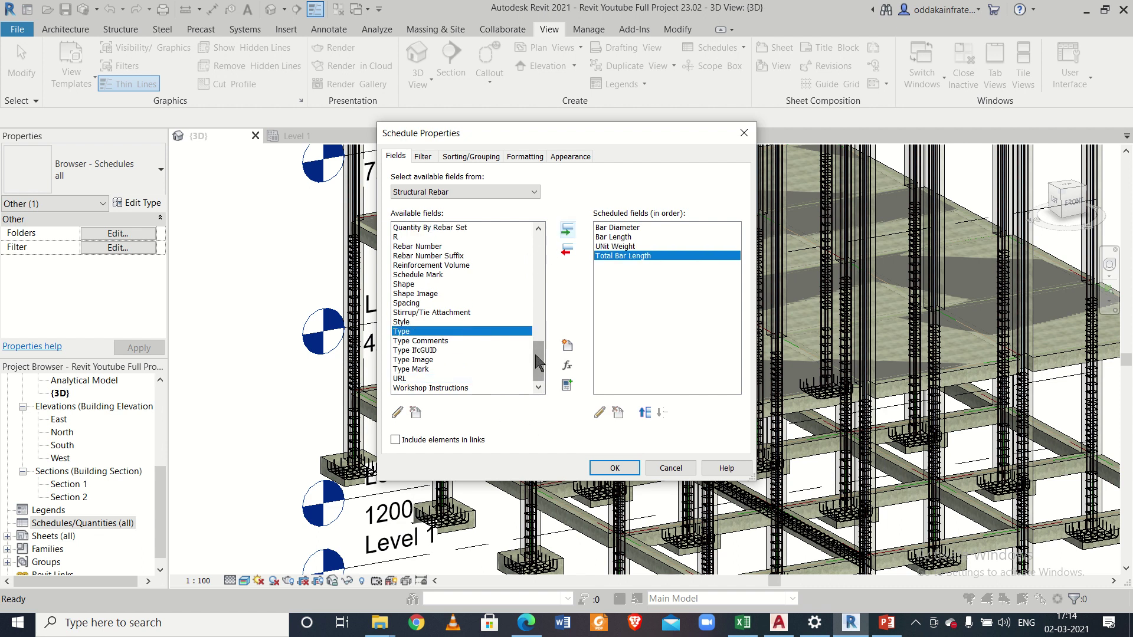
# - Add the Mark field to the scheduled fields after Total Bar Length
pyautogui.moveTo(533, 356); pyautogui.dragTo(535, 236)
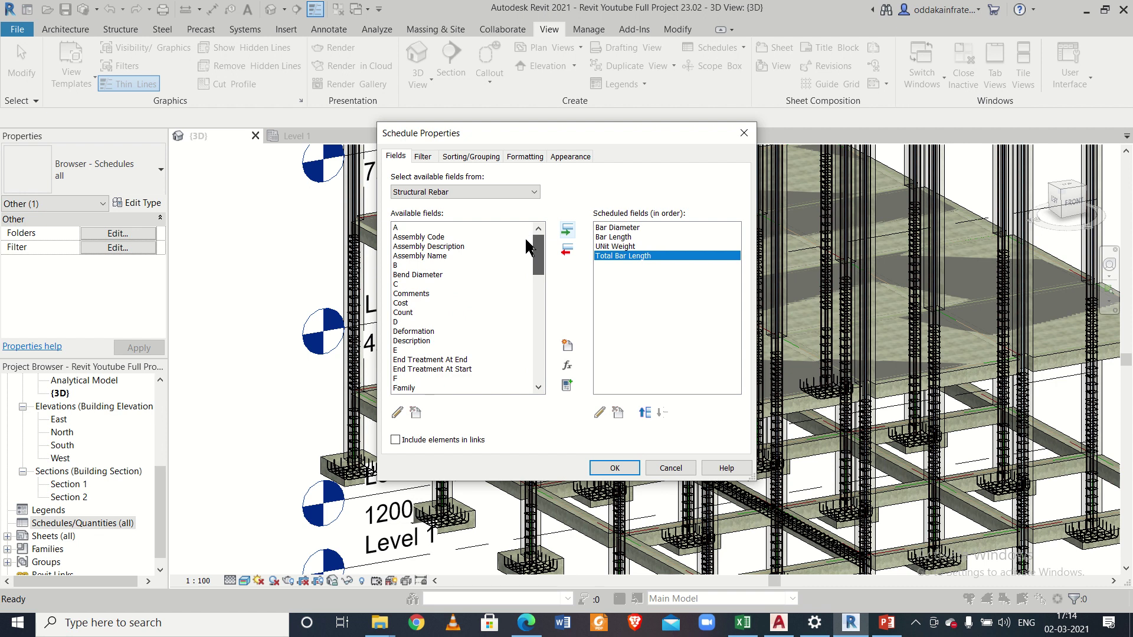
pyautogui.click(446, 295)
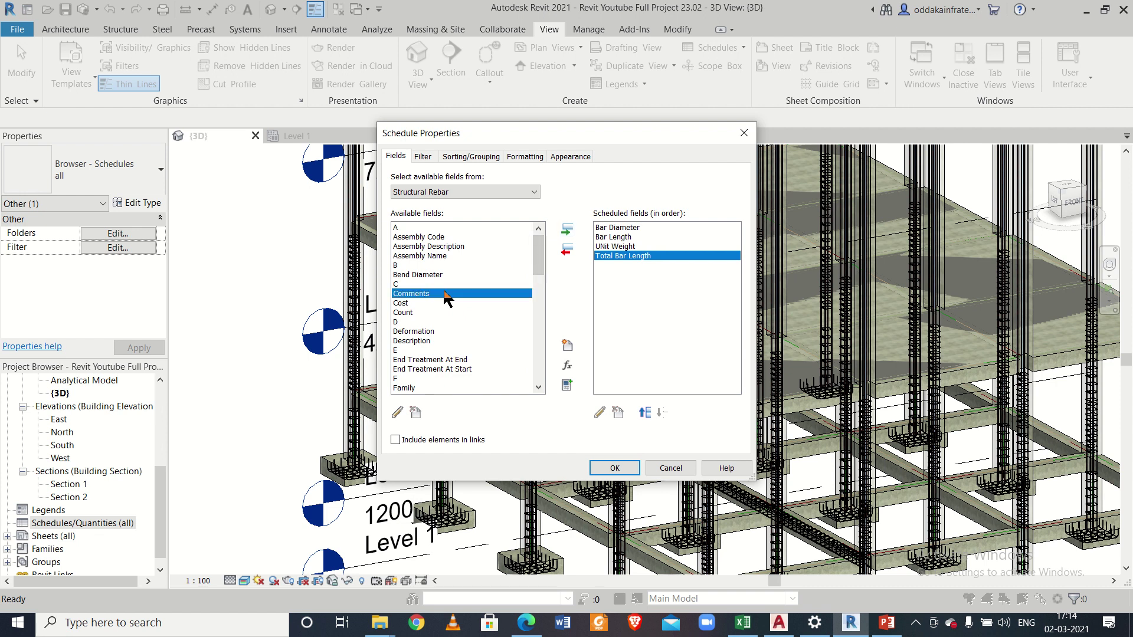
pyautogui.press('m')
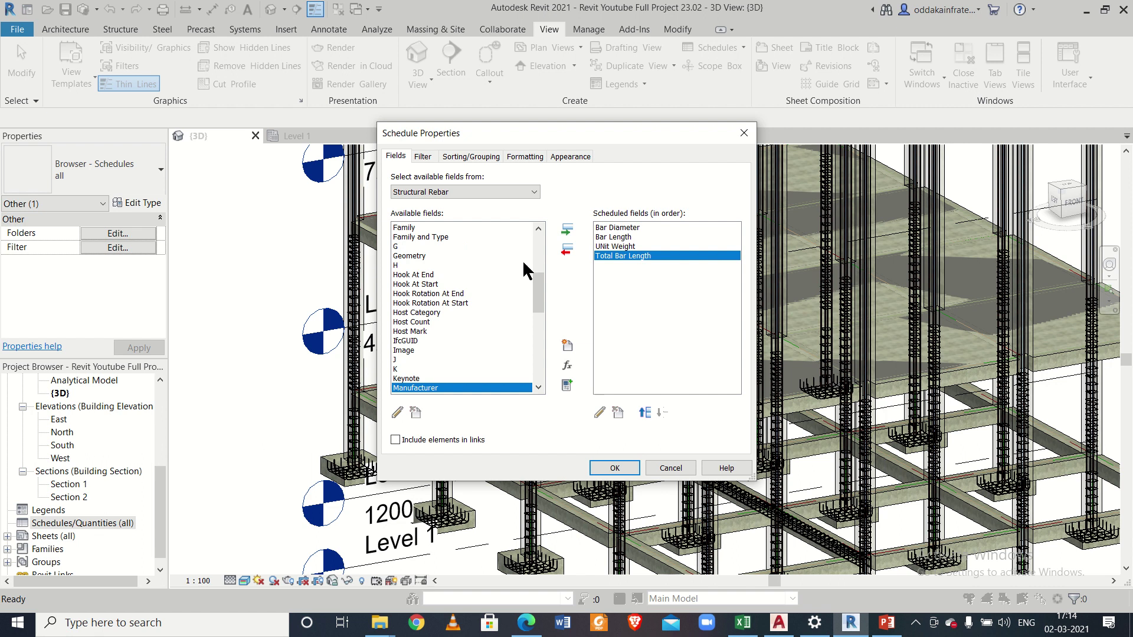
pyautogui.scroll(-2, 452, 319)
pyautogui.click(454, 350)
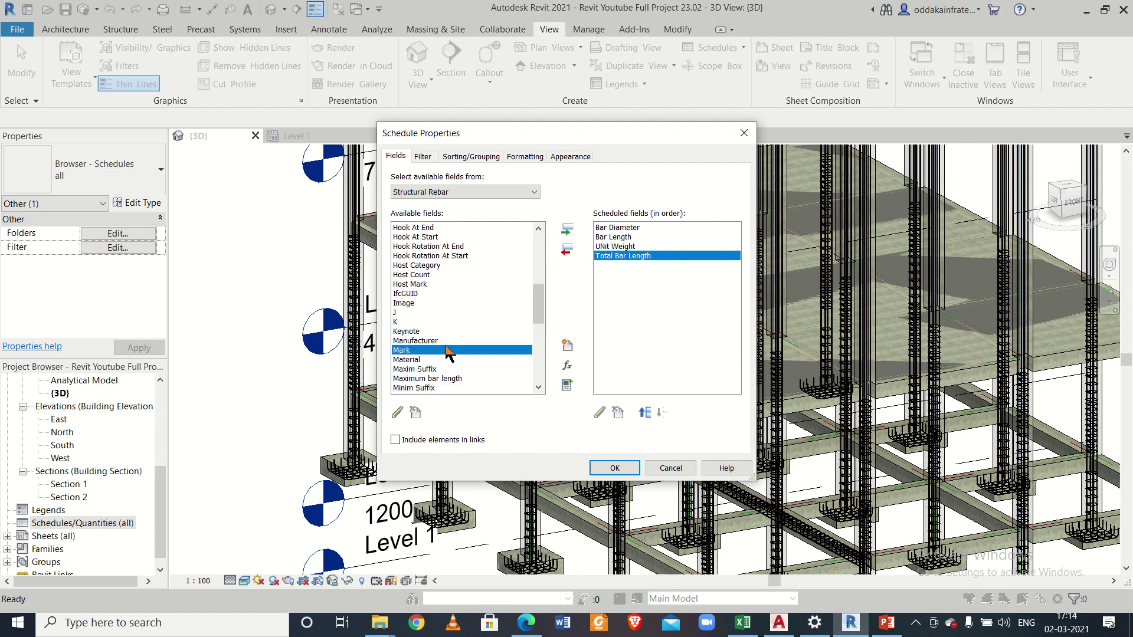
pyautogui.click(567, 231)
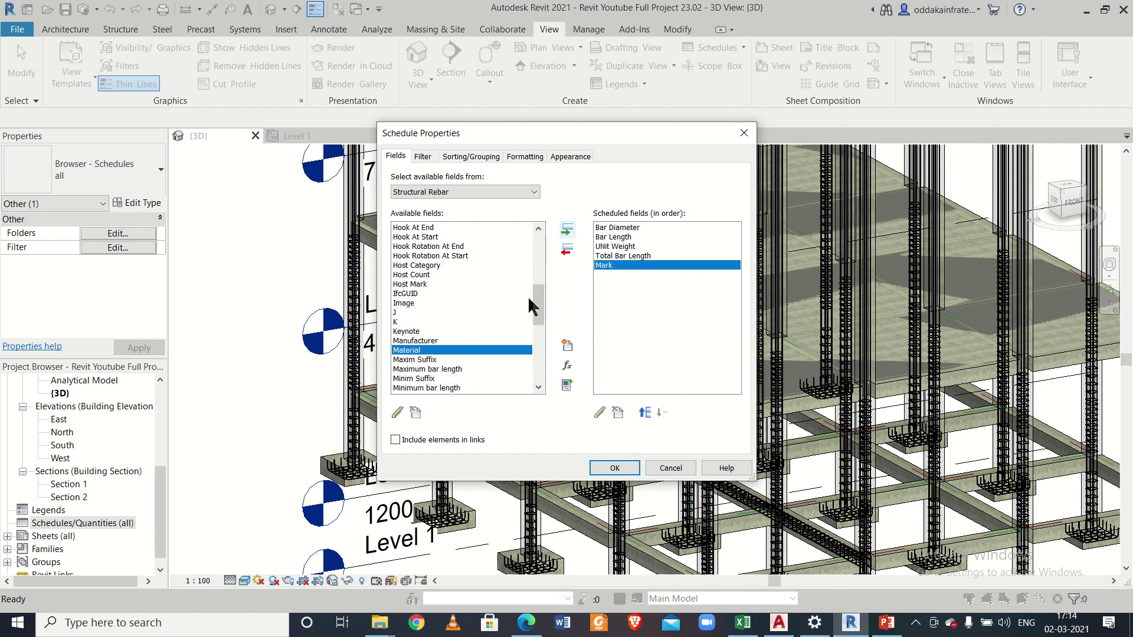
# - Add the bar dimension fields A, B and C to the scheduled fields after Mark
pyautogui.moveTo(538, 316); pyautogui.dragTo(538, 266)
pyautogui.click(480, 228)
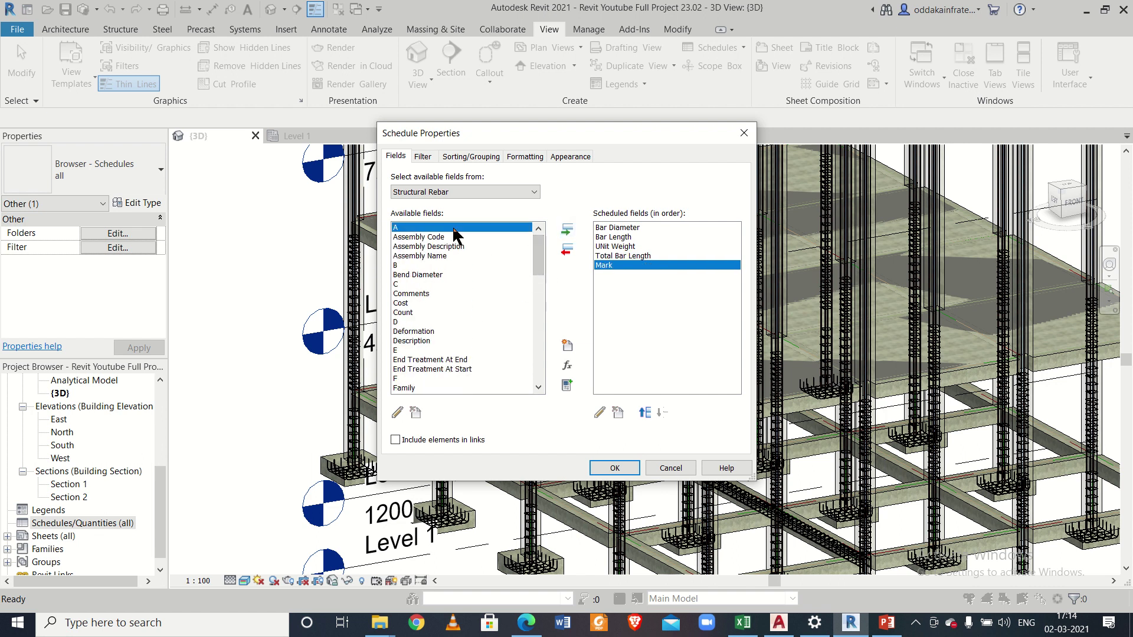
pyautogui.click(565, 231)
pyautogui.click(470, 256)
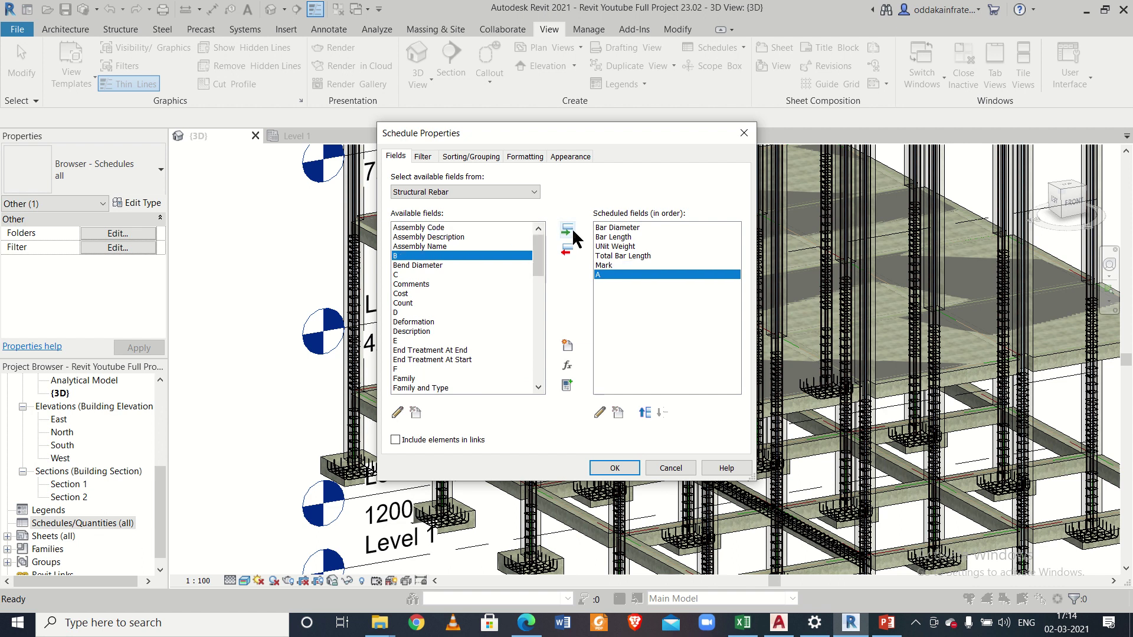
pyautogui.click(567, 232)
pyautogui.click(487, 265)
pyautogui.click(567, 231)
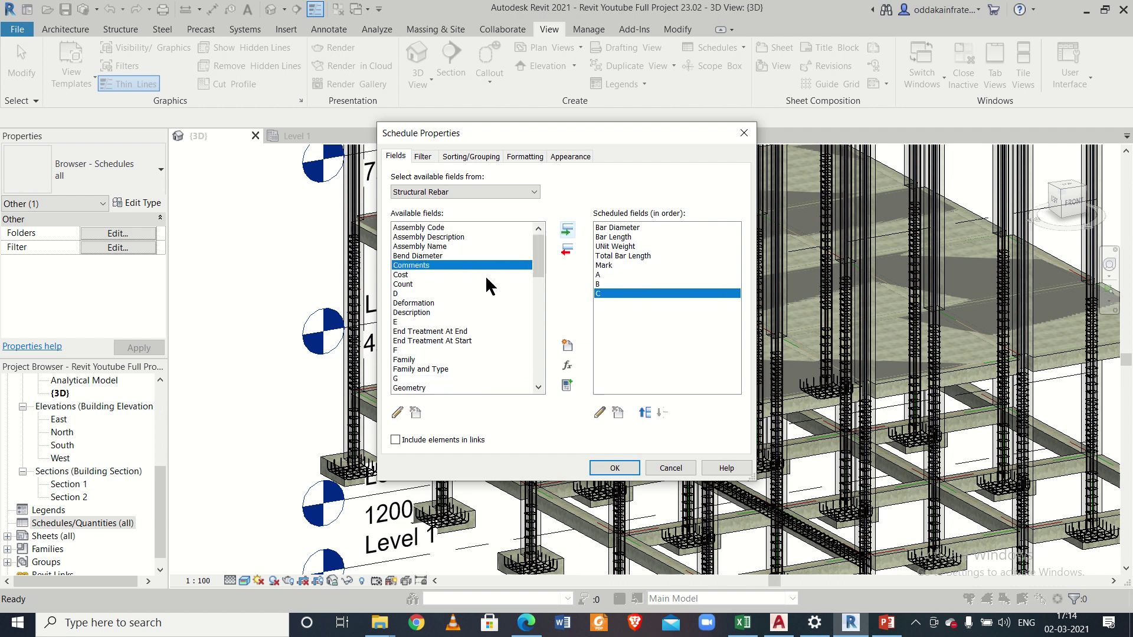
# - Add the bar dimension fields D, E and F to the end of the scheduled fields
pyautogui.click(483, 294)
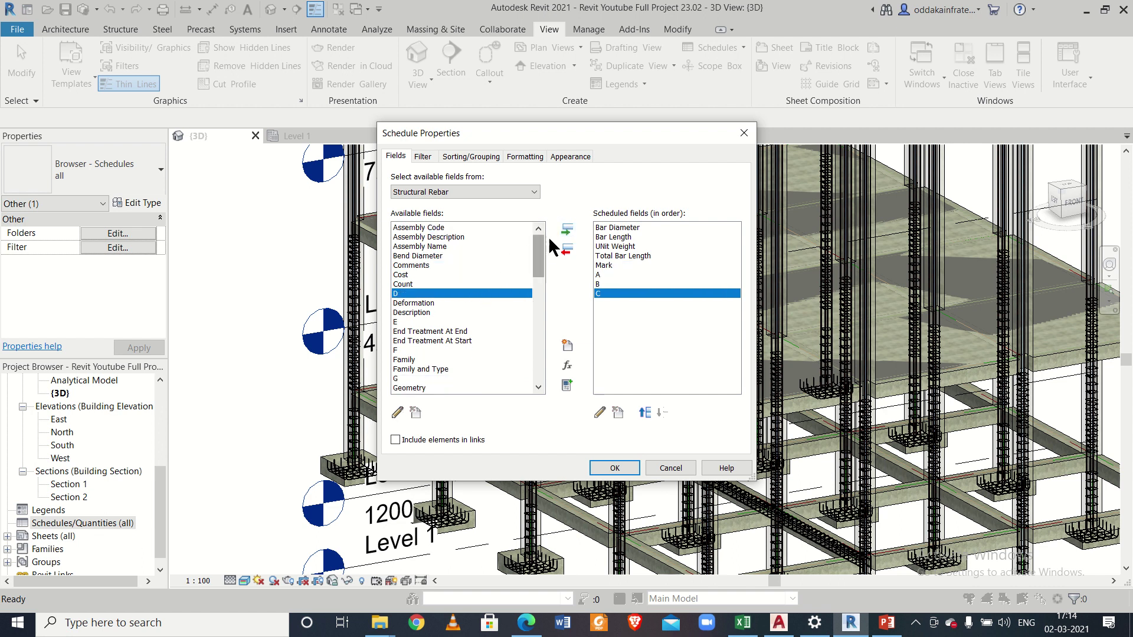
pyautogui.click(566, 231)
pyautogui.click(445, 302)
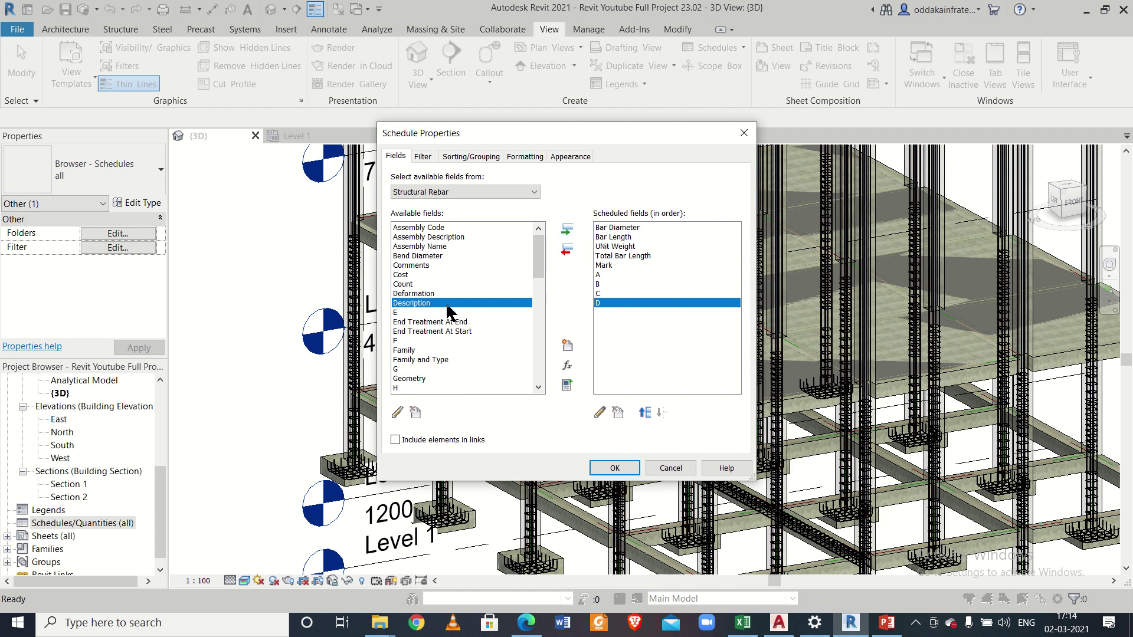
pyautogui.click(454, 313)
pyautogui.click(566, 232)
pyautogui.click(461, 331)
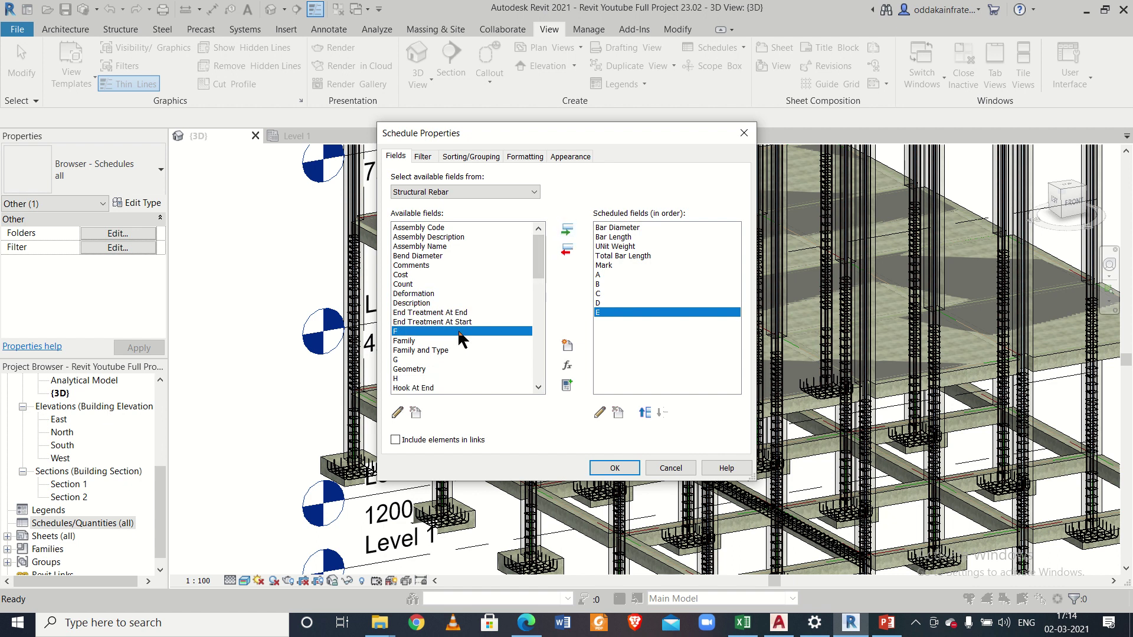
pyautogui.click(567, 230)
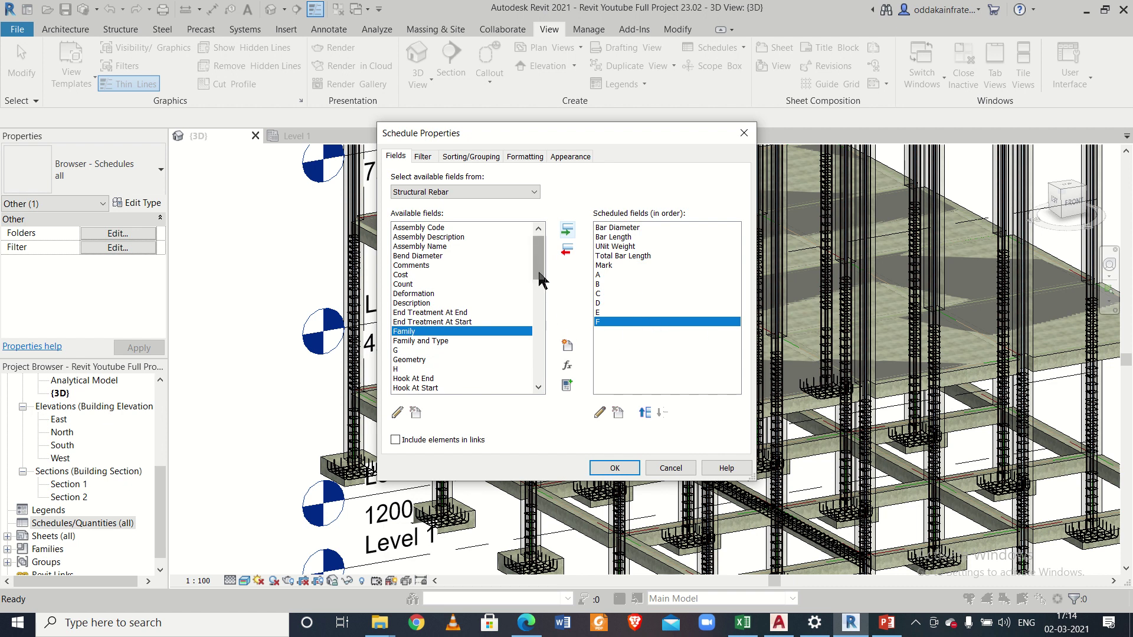
# - Accept the chosen fields to generate the Rebar Schedule and look through its rows
pyautogui.moveTo(541, 273); pyautogui.dragTo(534, 306)
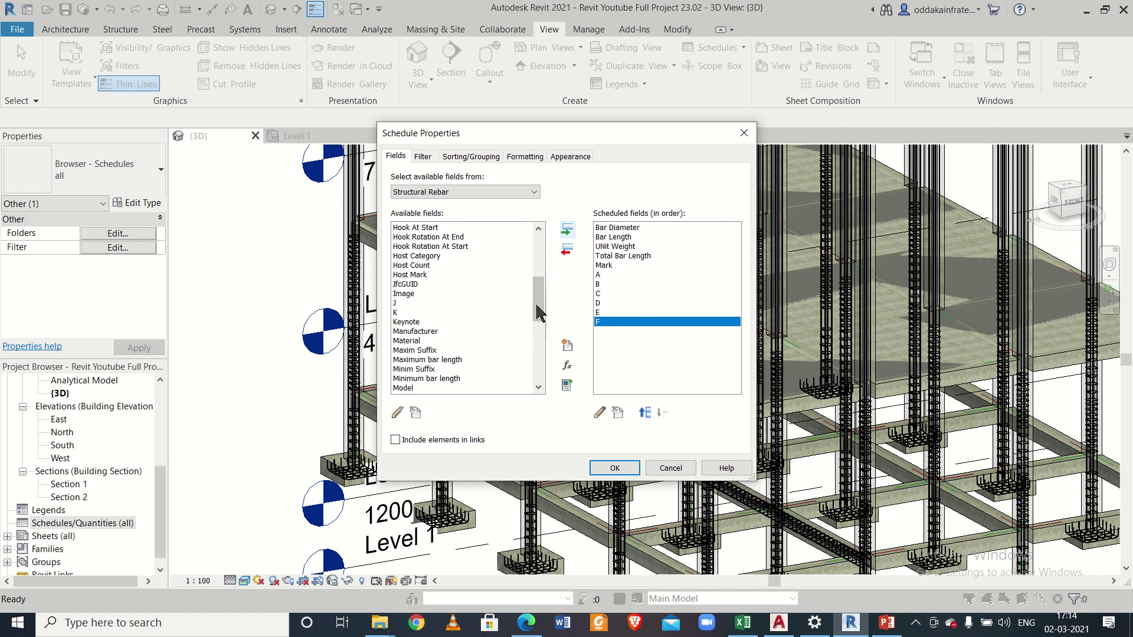
pyautogui.moveTo(536, 306); pyautogui.dragTo(534, 370)
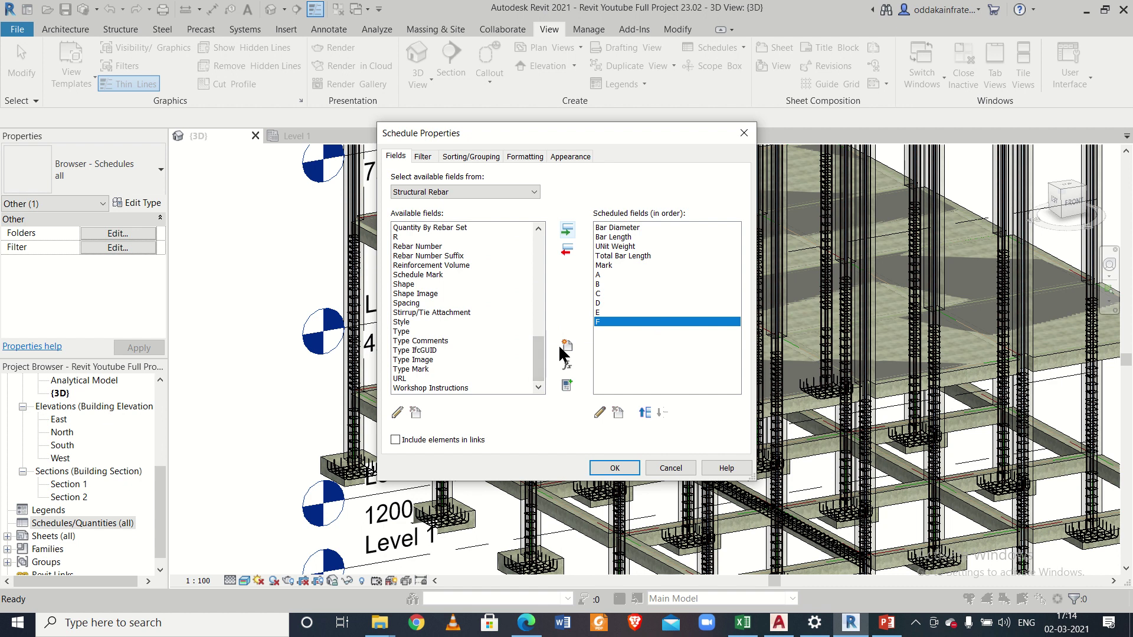
pyautogui.click(616, 468)
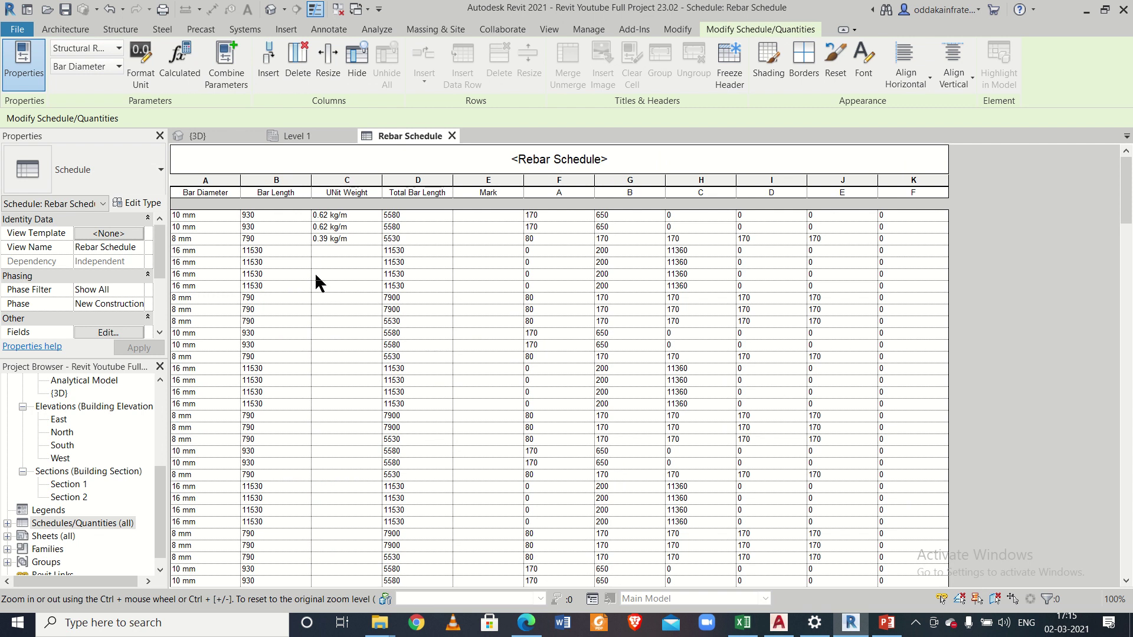
pyautogui.scroll(-5, 319, 283)
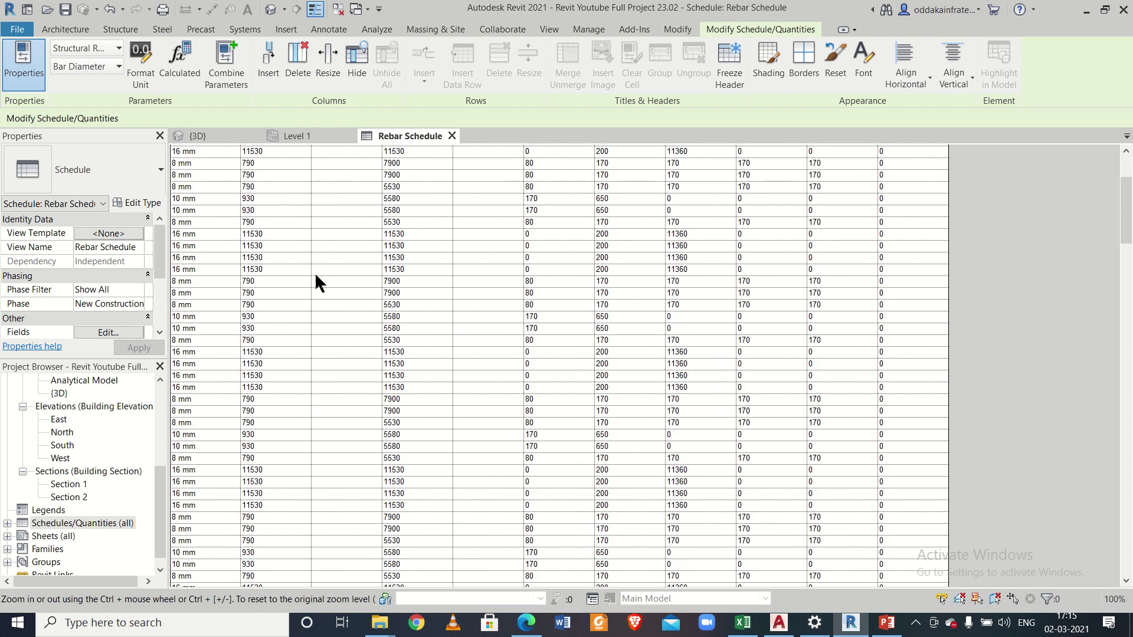
pyautogui.scroll(5, 319, 283)
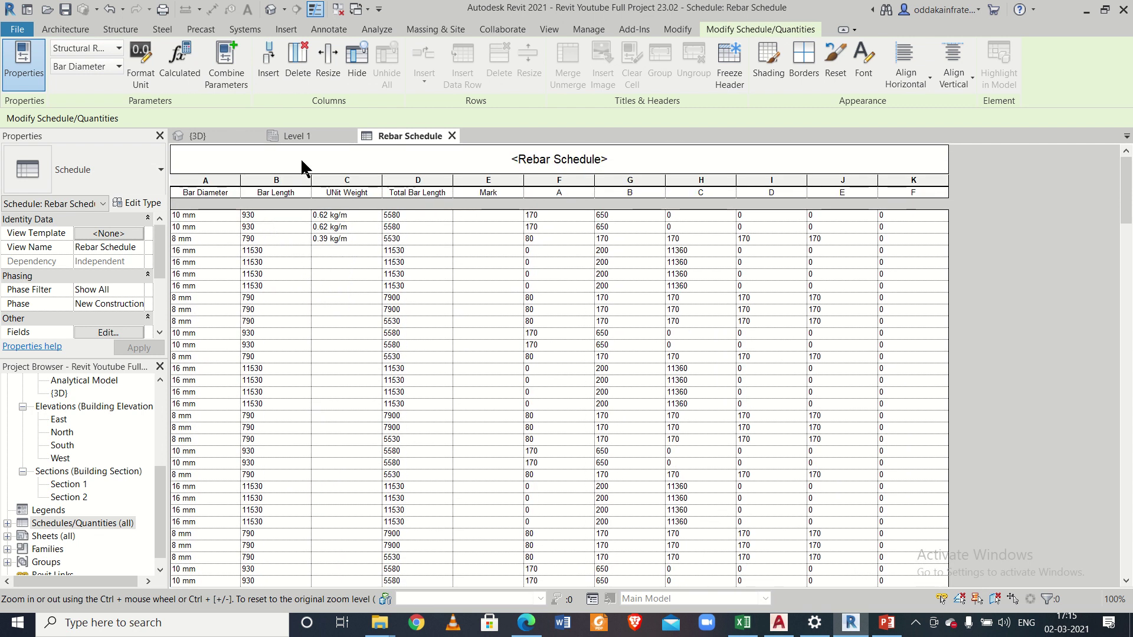
pyautogui.moveTo(283, 180)
pyautogui.mouseDown()
pyautogui.moveTo(230, 184)
pyautogui.moveTo(304, 183)
pyautogui.mouseUp()
pyautogui.click(419, 179)
pyautogui.click(523, 166)
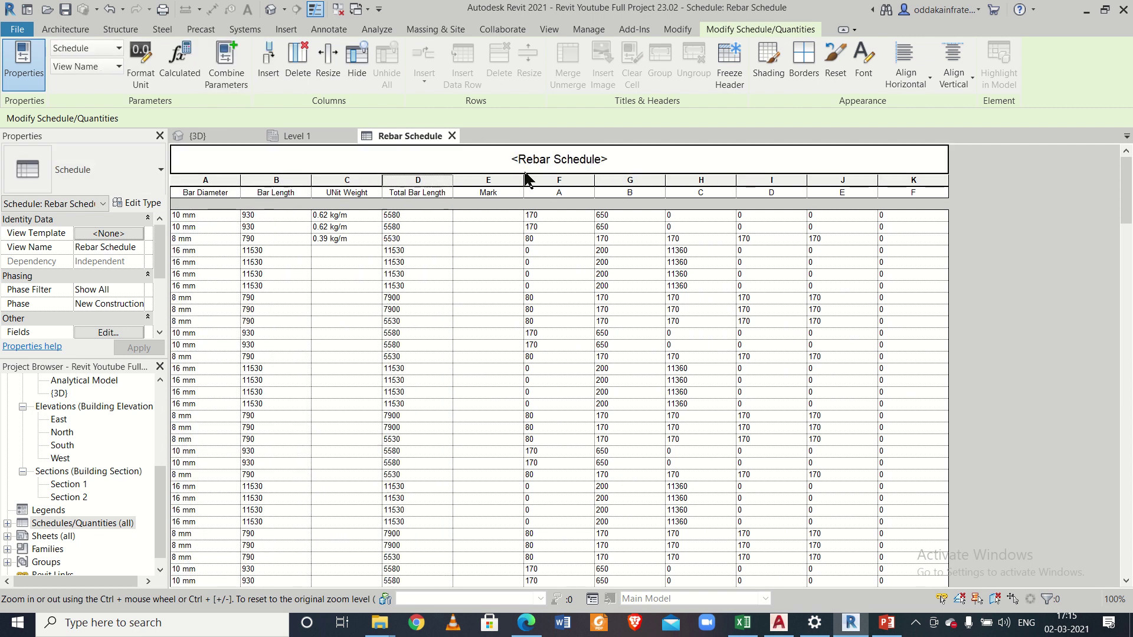
pyautogui.click(584, 184)
pyautogui.click(597, 167)
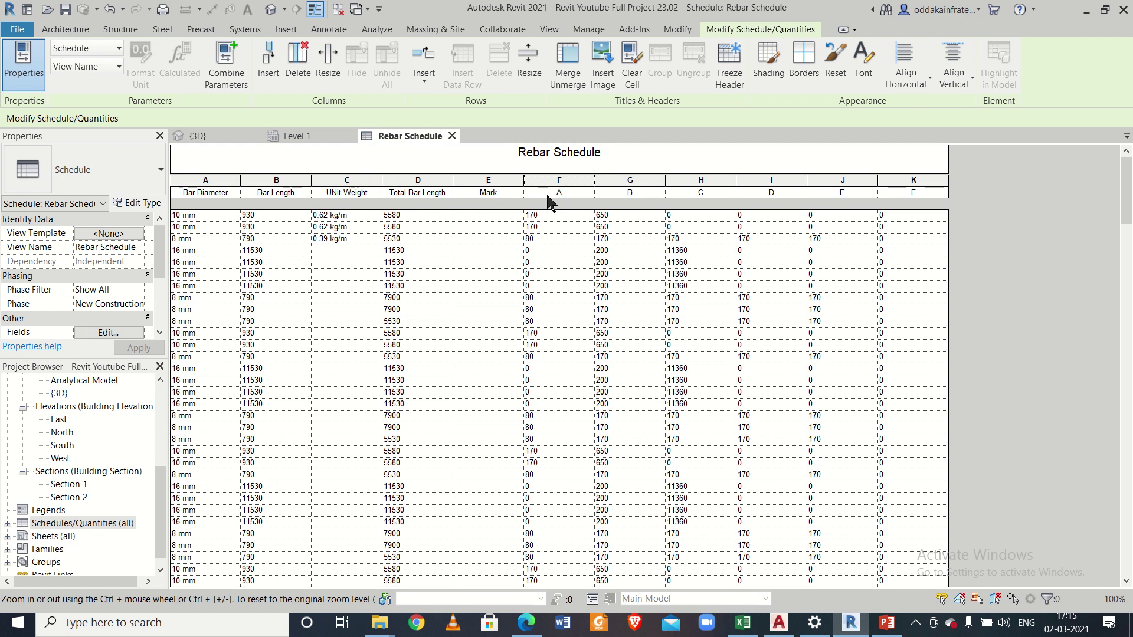
pyautogui.moveTo(420, 188); pyautogui.dragTo(578, 190)
pyautogui.click(429, 188)
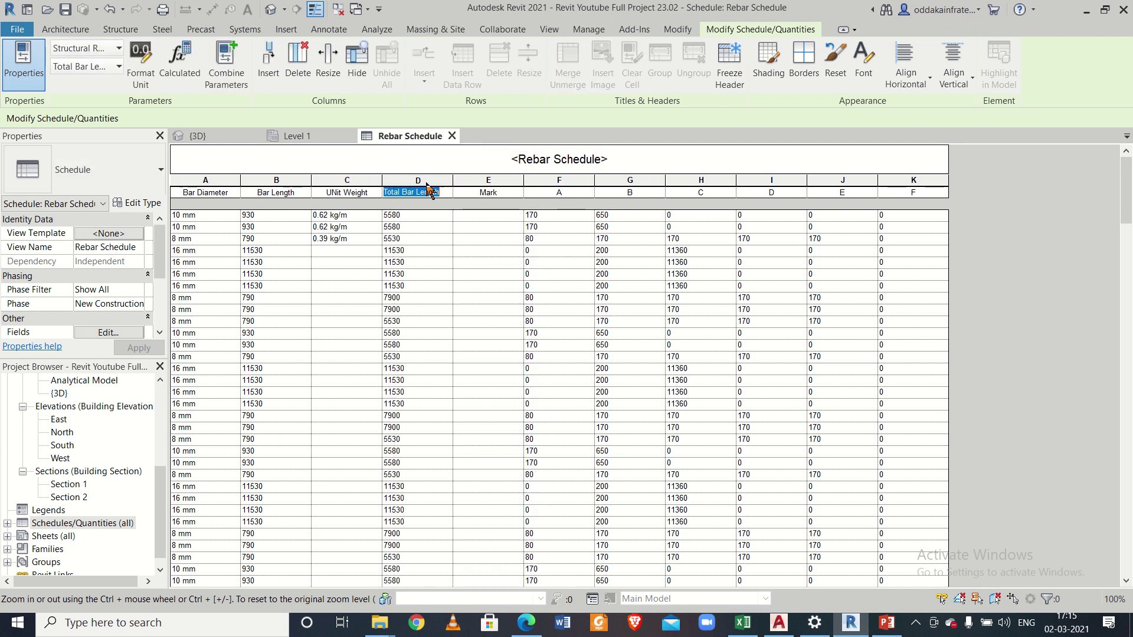
pyautogui.click(429, 185)
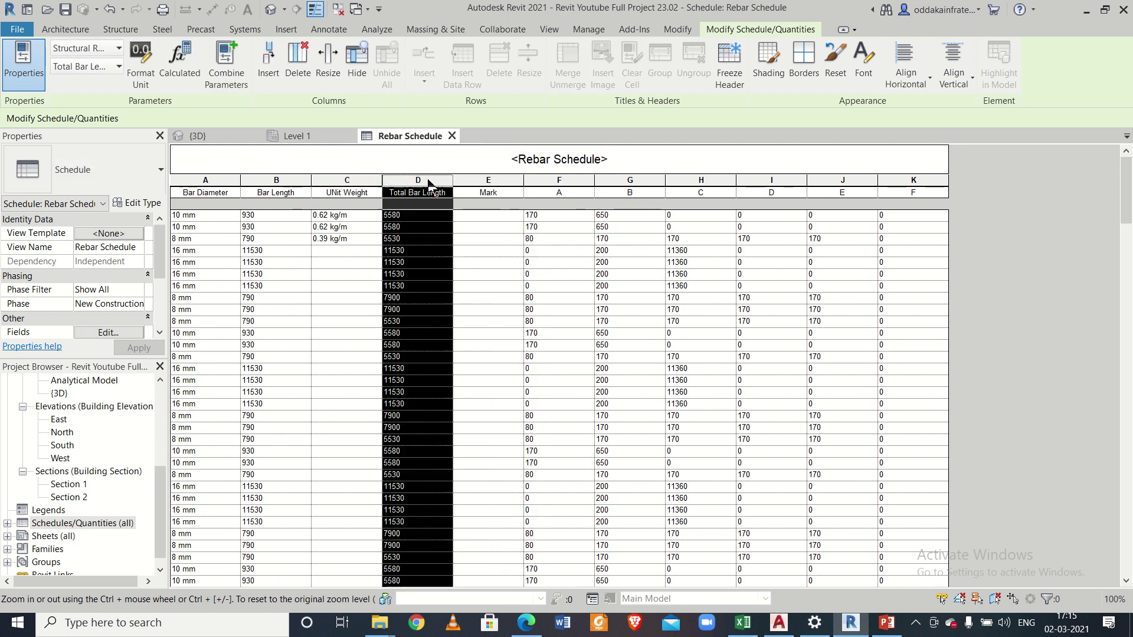
# - Align the contents of all schedule columns from Bar Diameter to F to the horizontal center and vertical middle
pyautogui.click(231, 187)
pyautogui.keyDown('shift'); pyautogui.click(899, 188); pyautogui.keyUp('shift')
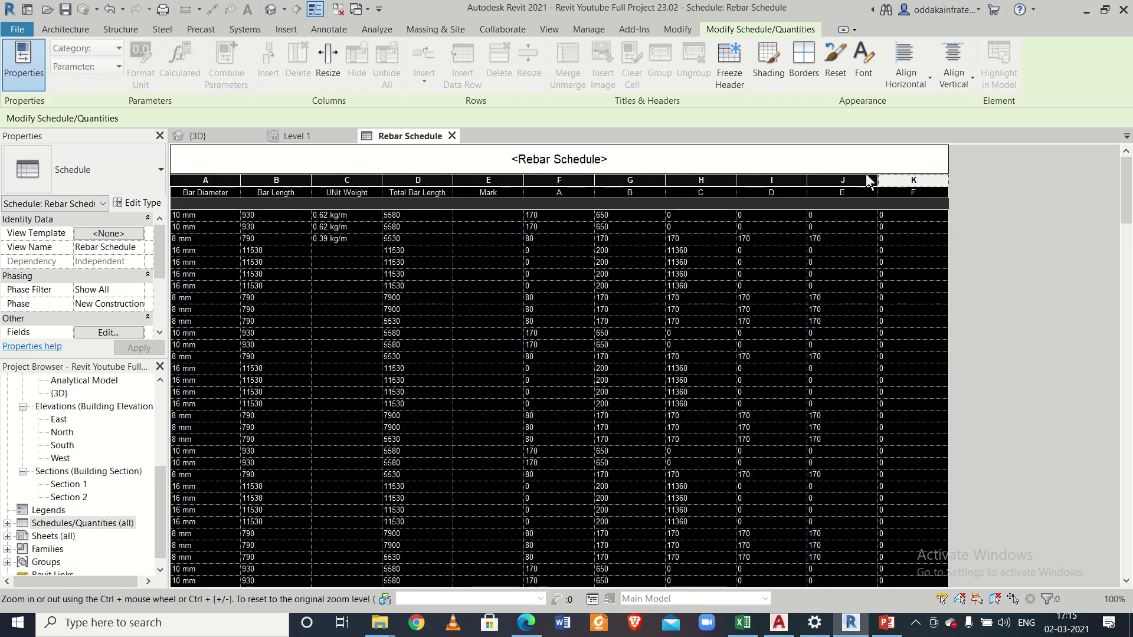
pyautogui.click(905, 62)
pyautogui.click(918, 141)
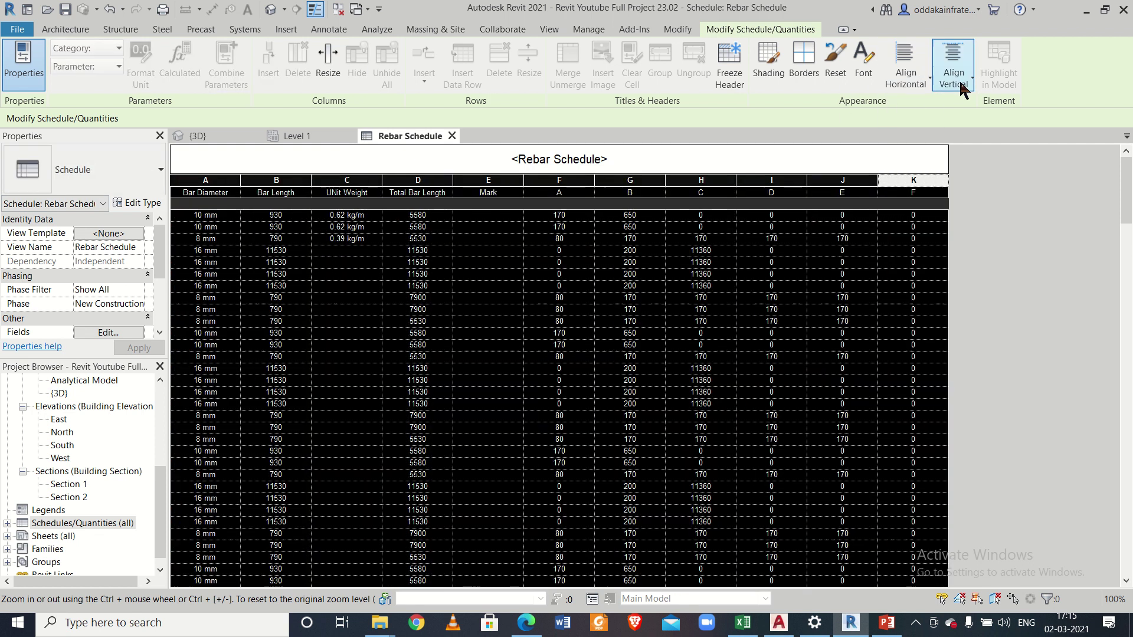
pyautogui.click(955, 62)
pyautogui.click(971, 137)
# - Try to clear the UNit Weight value of the first 10 mm bar row, then cancel the edit
pyautogui.click(511, 216)
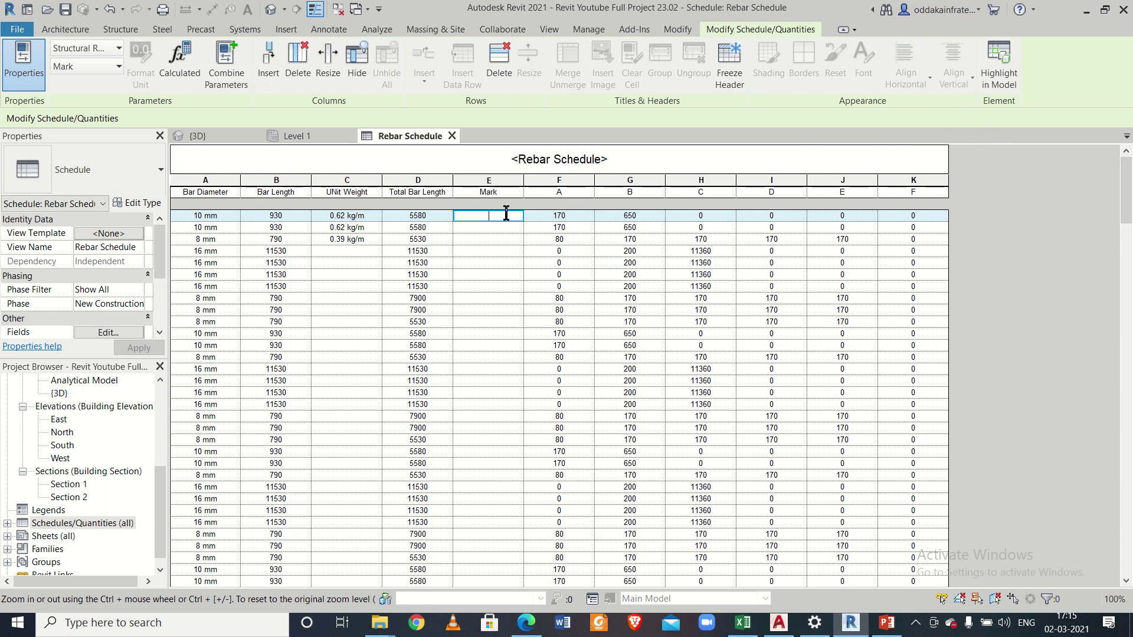
pyautogui.click(361, 225)
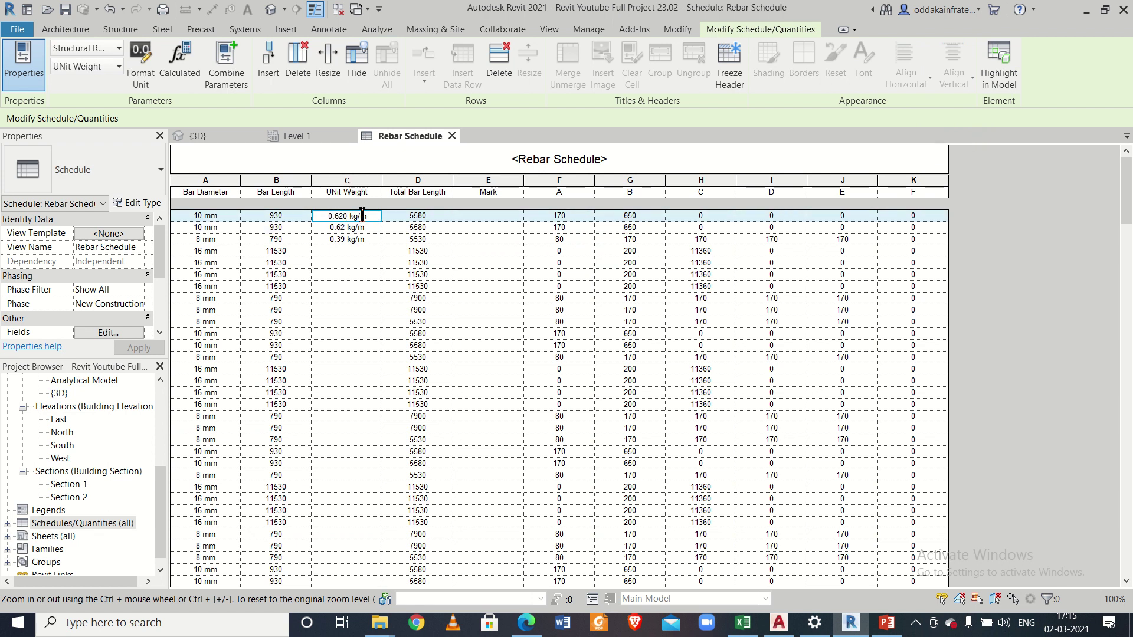
pyautogui.press('BackSpace')
pyautogui.press('BackSpace')
pyautogui.press('BackSpace')
pyautogui.press('BackSpace')
pyautogui.press('BackSpace')
pyautogui.press('Return')
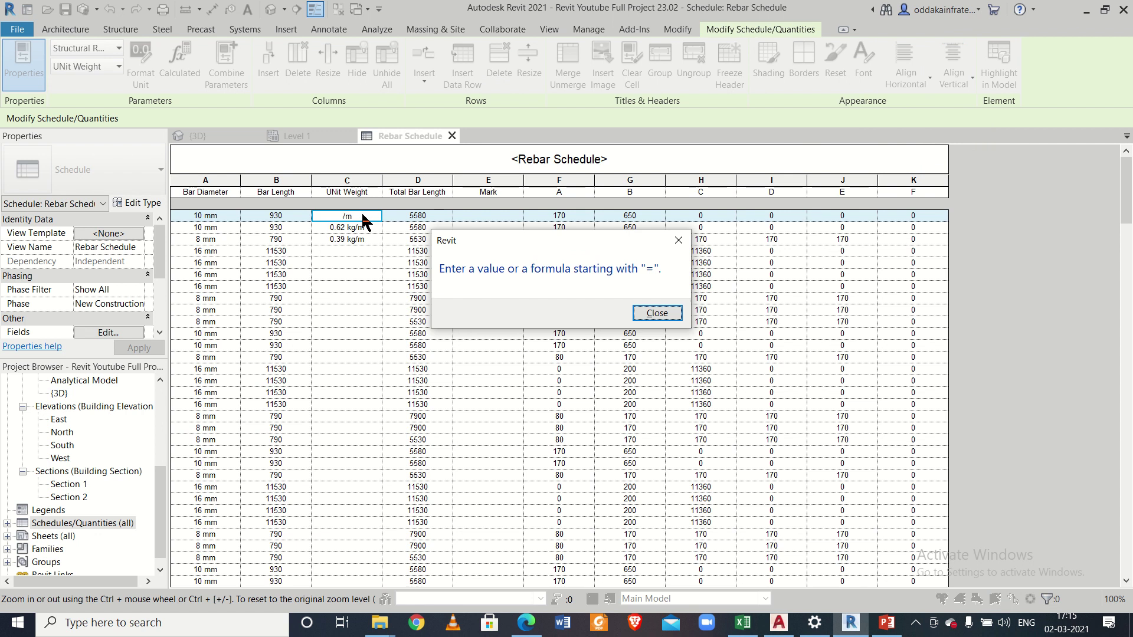
pyautogui.click(678, 240)
pyautogui.click(364, 225)
pyautogui.click(653, 313)
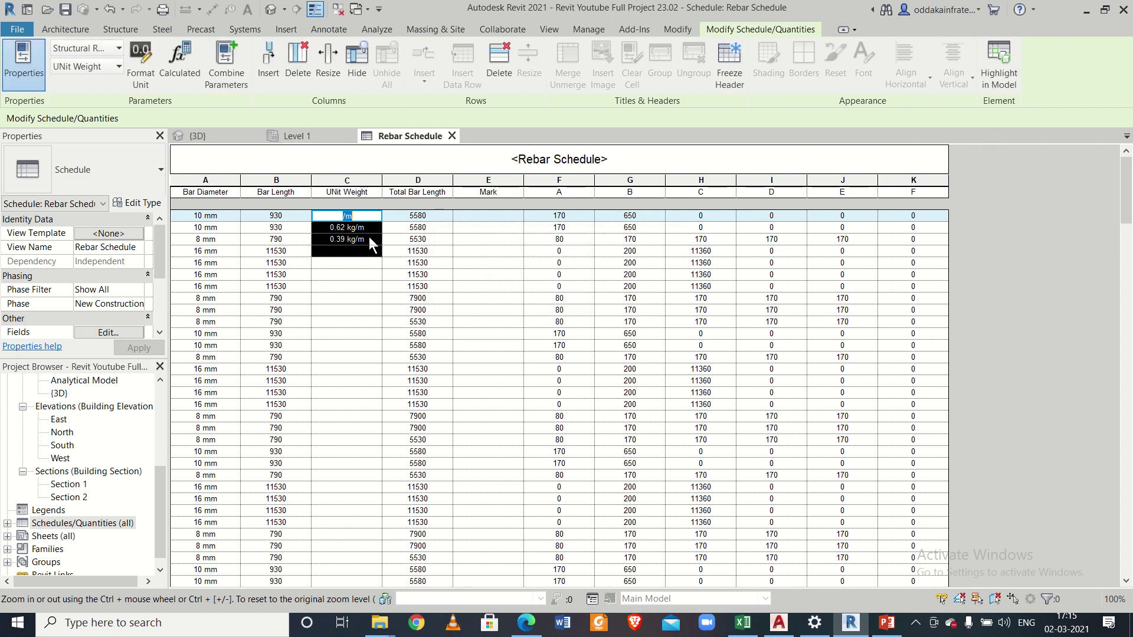
pyautogui.click(371, 244)
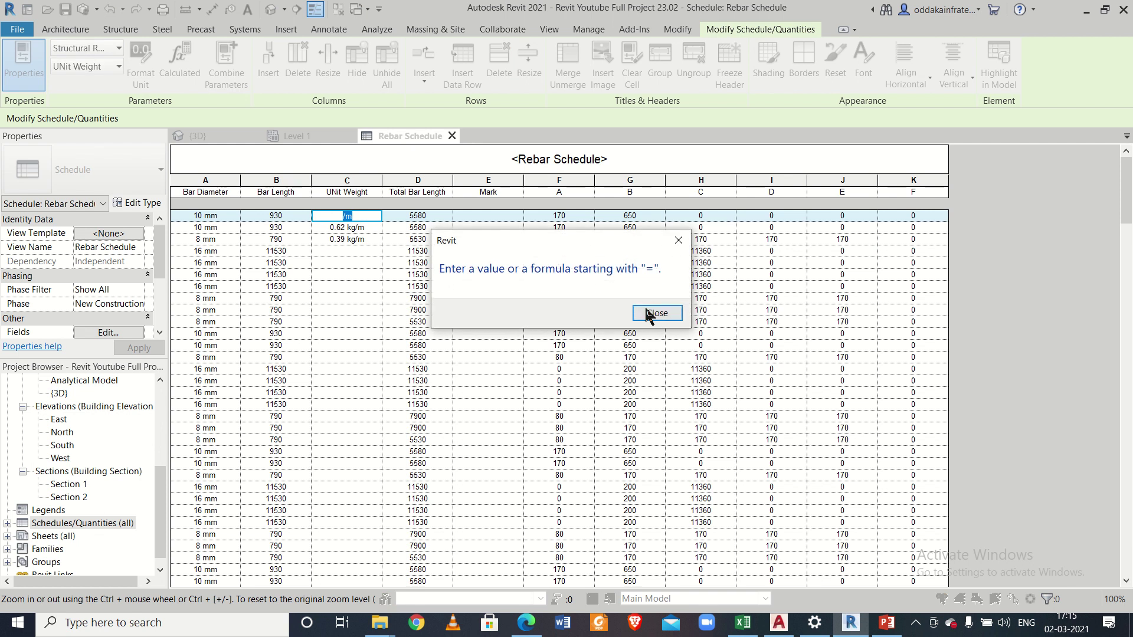
pyautogui.click(653, 313)
pyautogui.click(353, 216)
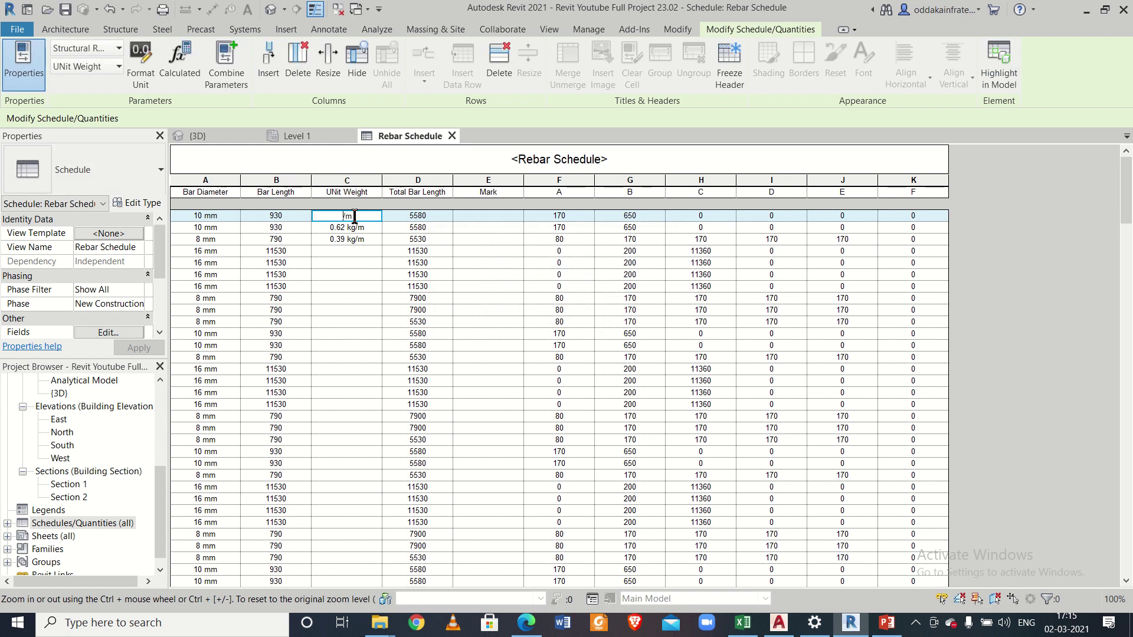
pyautogui.press('Escape')
# - Switch to the BBS - Column workbook in Excel and inspect the weight per kg/m formula in cell J8 for the 8 mm bar
pyautogui.click(340, 248)
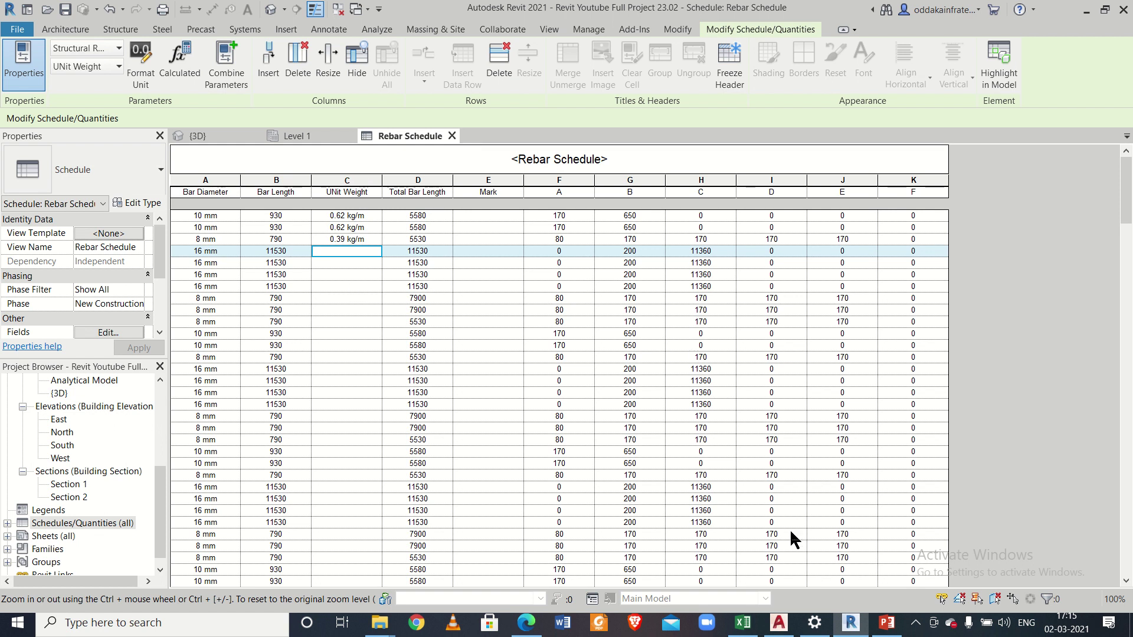
pyautogui.click(743, 624)
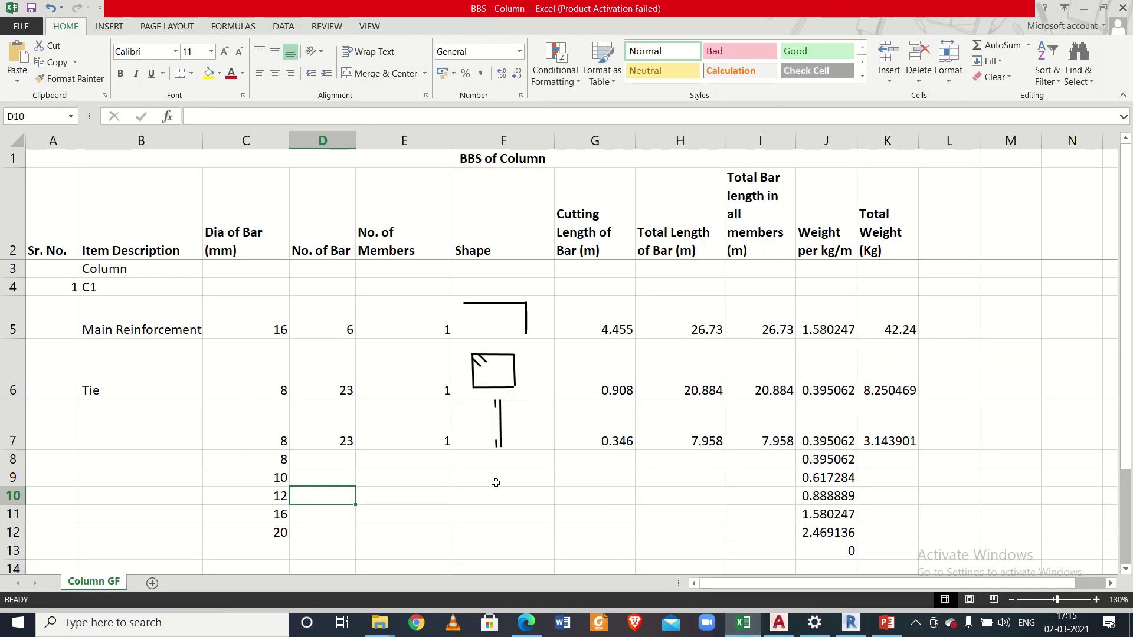
pyautogui.scroll(-1, 560, 450)
pyautogui.click(845, 383)
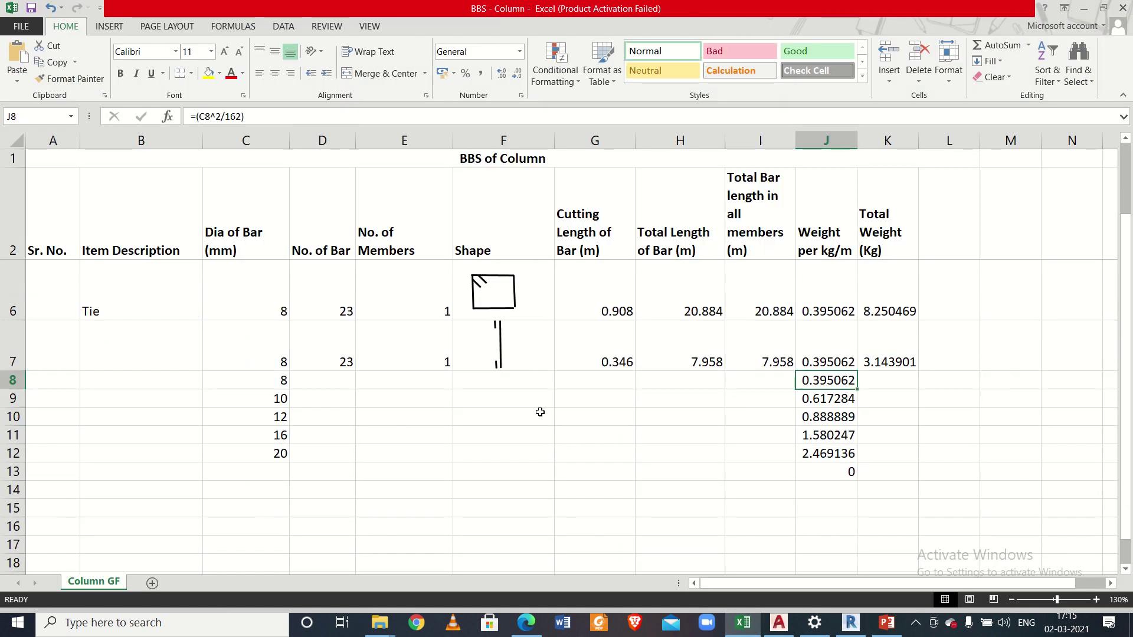
# - Review the bar diameters in C8:C12 and their weights per kg/m in column J, starting from J8, against the Rebar Schedule
pyautogui.moveTo(267, 382); pyautogui.dragTo(273, 452)
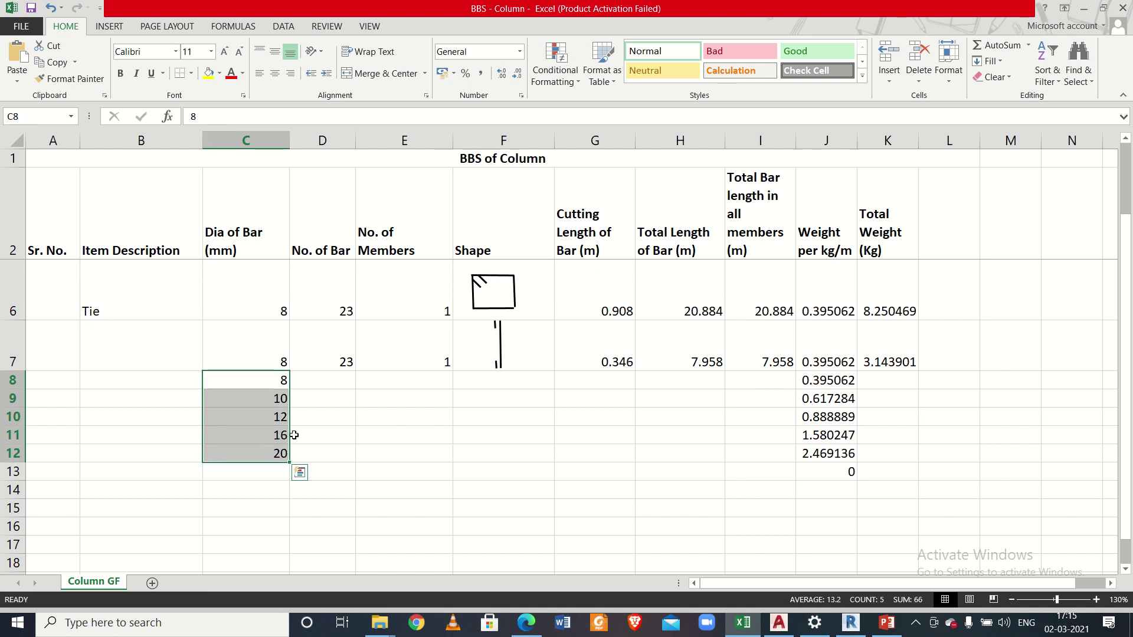
pyautogui.click(827, 382)
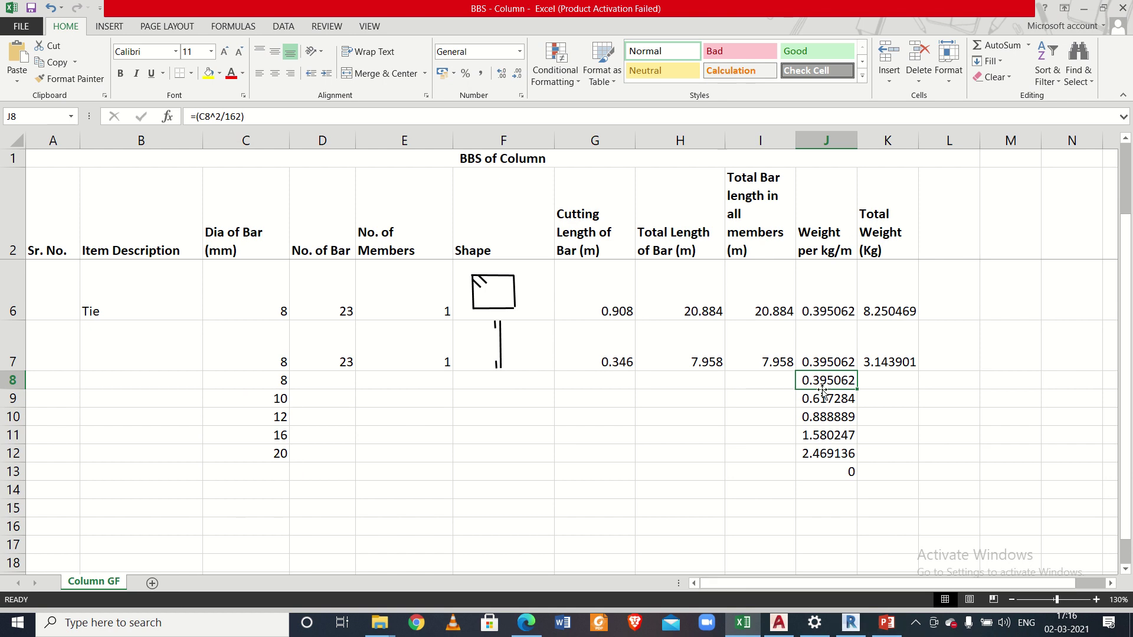
pyautogui.click(853, 623)
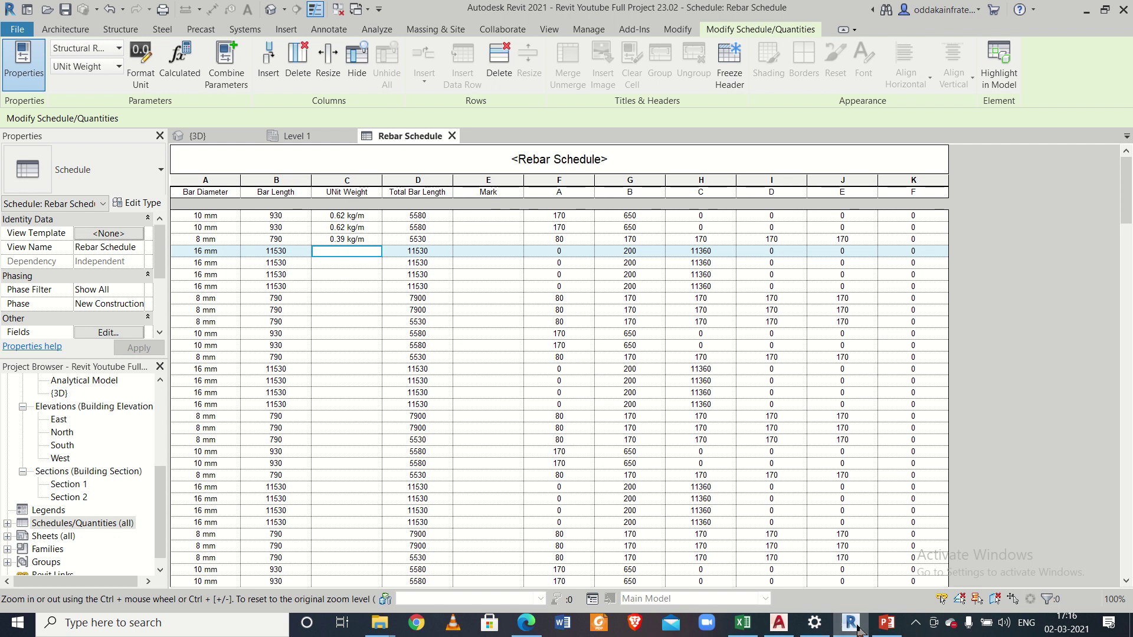
pyautogui.hotkey('alt', 'Tab')
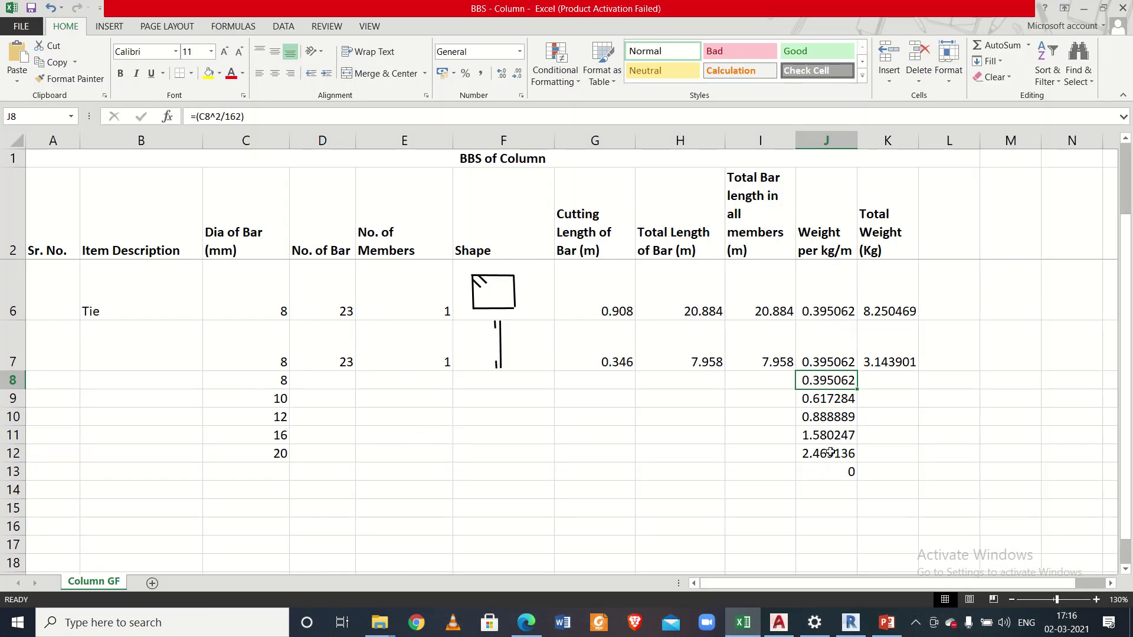
# - Switch to Revit and set the UNit Weight of the first four 16 mm bar rows to 1.58 kg/m
pyautogui.click(850, 621)
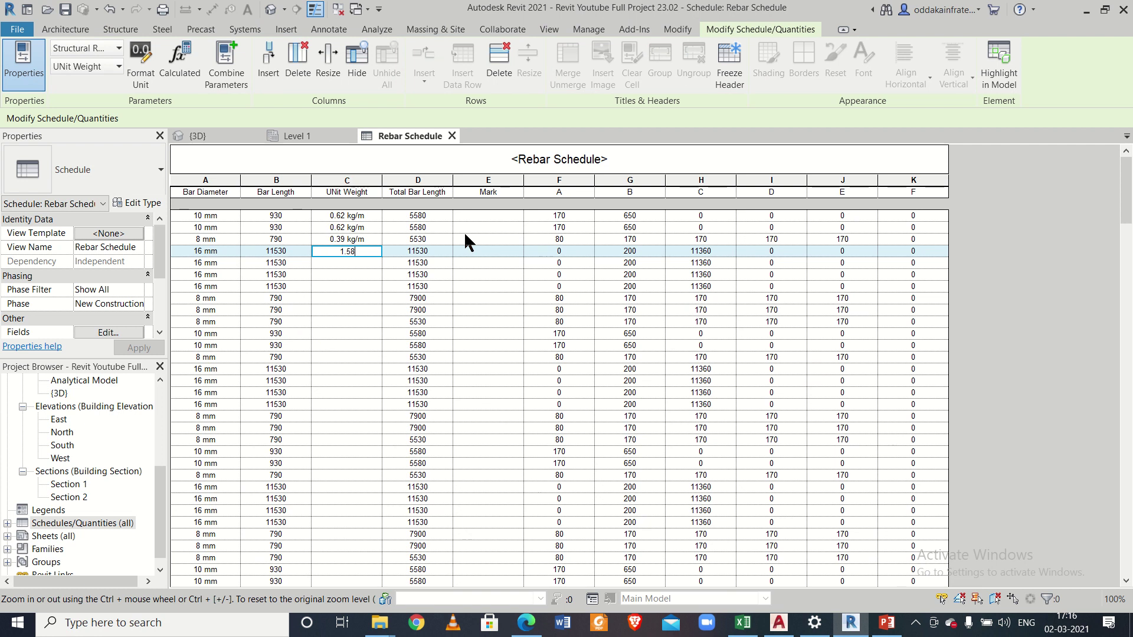
pyautogui.click(346, 264)
pyautogui.click(365, 252)
pyautogui.doubleClick(376, 250)
pyautogui.hotkey('ctrl', 'c')
pyautogui.click(366, 263)
pyautogui.hotkey('ctrl', 'v')
pyautogui.click(370, 275)
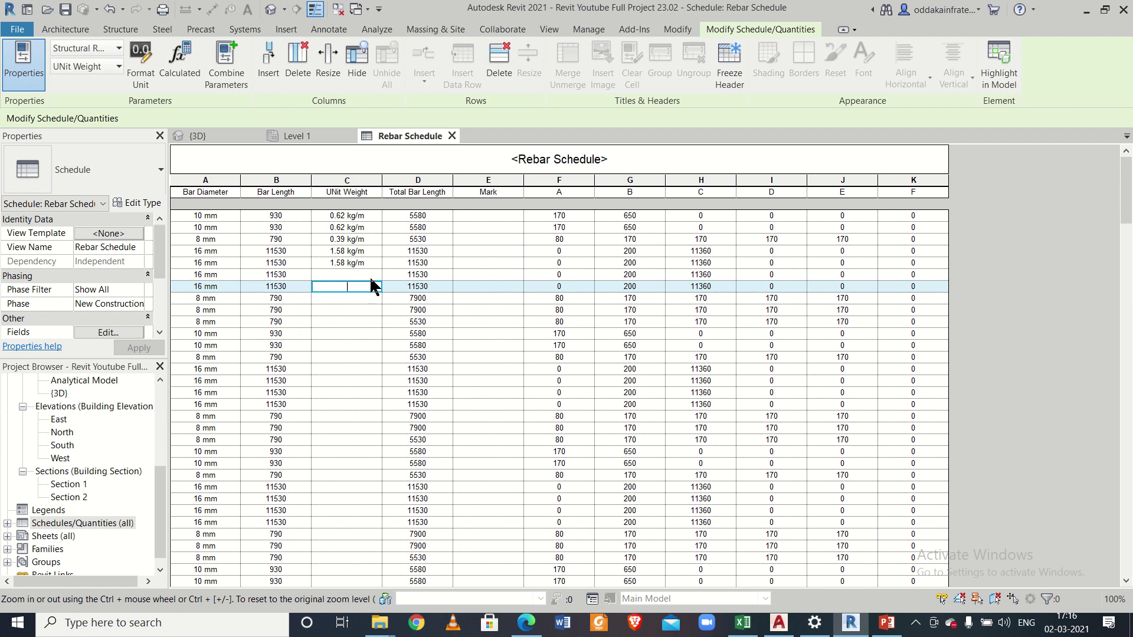
pyautogui.hotkey('ctrl', 'v')
pyautogui.click(364, 286)
pyautogui.hotkey('ctrl', 'v')
# - Copy the 0.39 kg/m UNit Weight of the first 8 mm bar row into the next two 8 mm rows
pyautogui.doubleClick(377, 251)
pyautogui.click(375, 240)
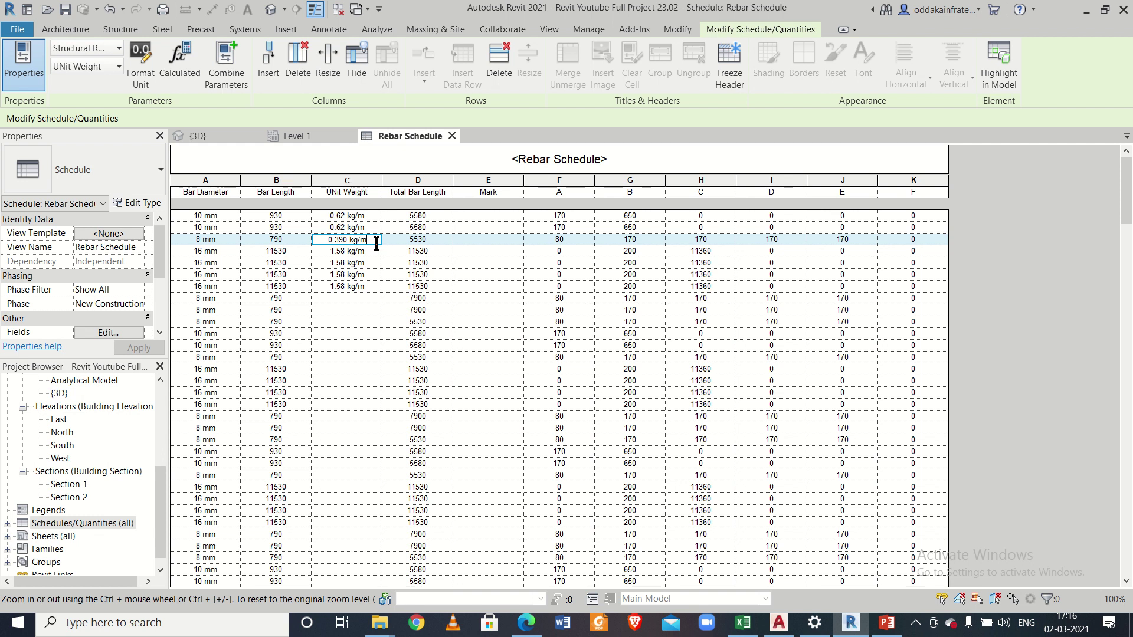
pyautogui.doubleClick(377, 243)
pyautogui.hotkey('ctrl', 'c')
pyautogui.click(362, 310)
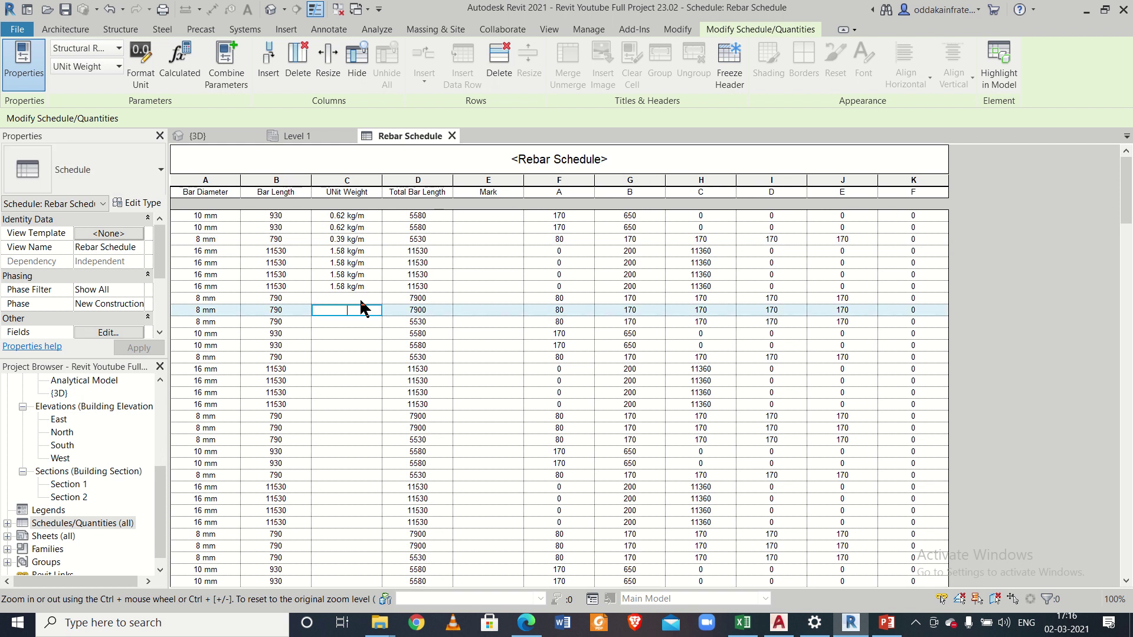
pyautogui.hotkey('ctrl', 'v')
pyautogui.click(359, 298)
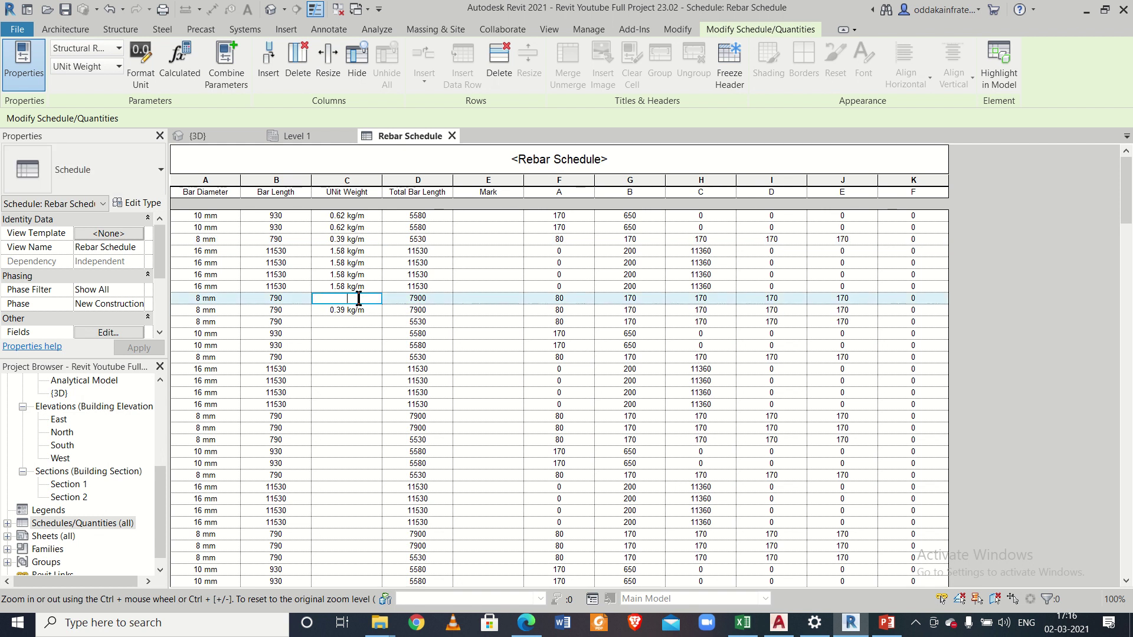
pyautogui.hotkey('ctrl', 'v')
# - Check the weight list in the Excel workbook, return to Revit and look through the schedule rows without a UNit Weight
pyautogui.click(743, 623)
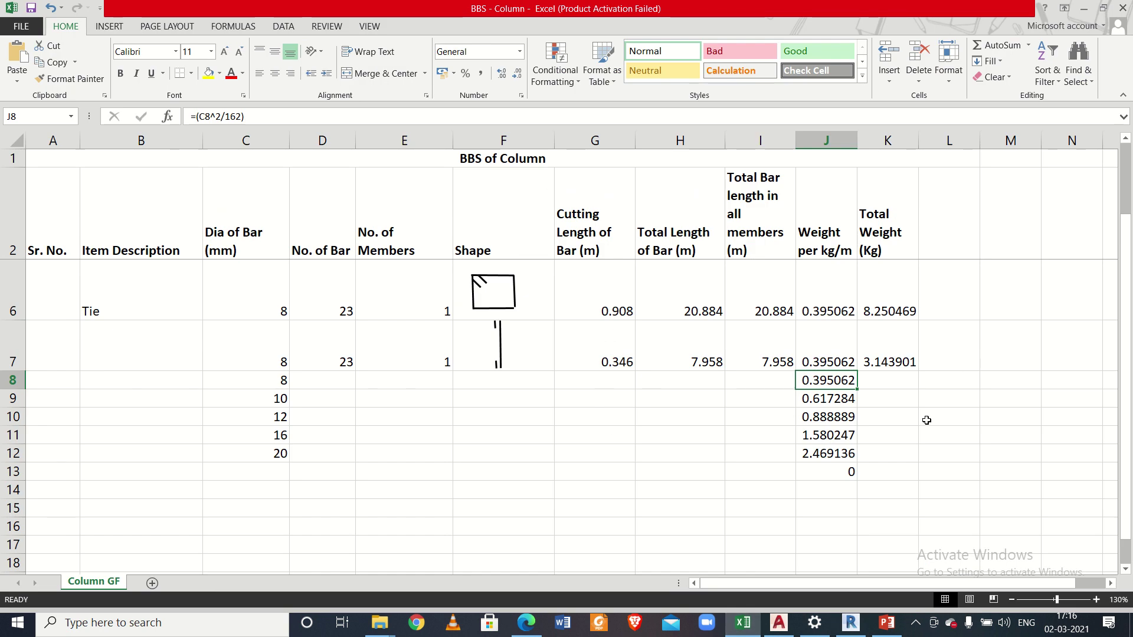
pyautogui.click(745, 625)
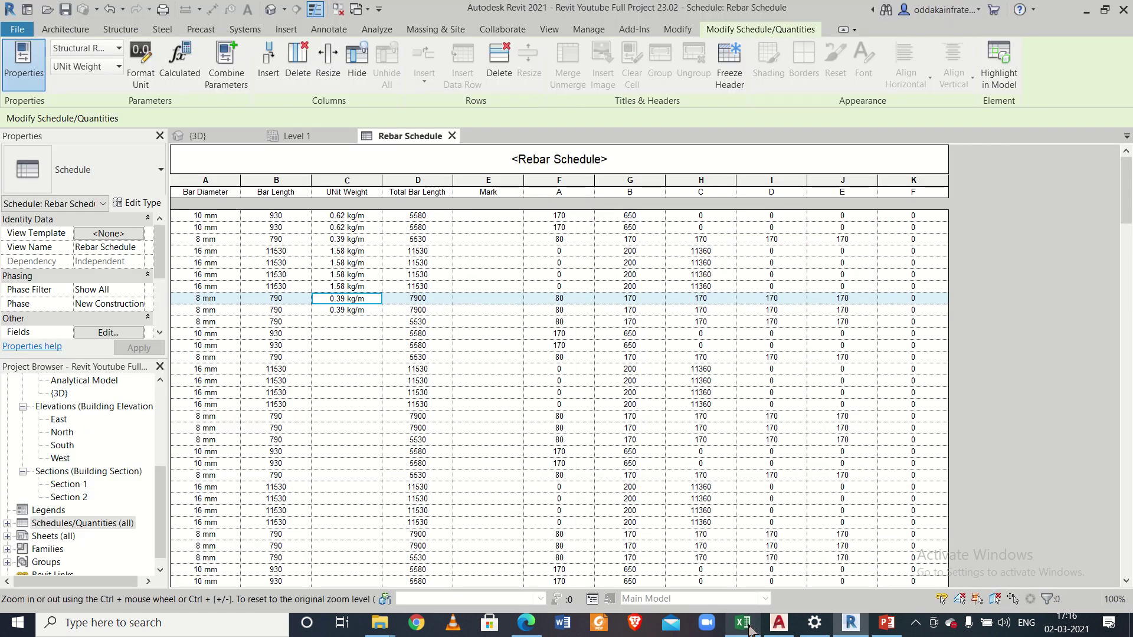
pyautogui.click(375, 370)
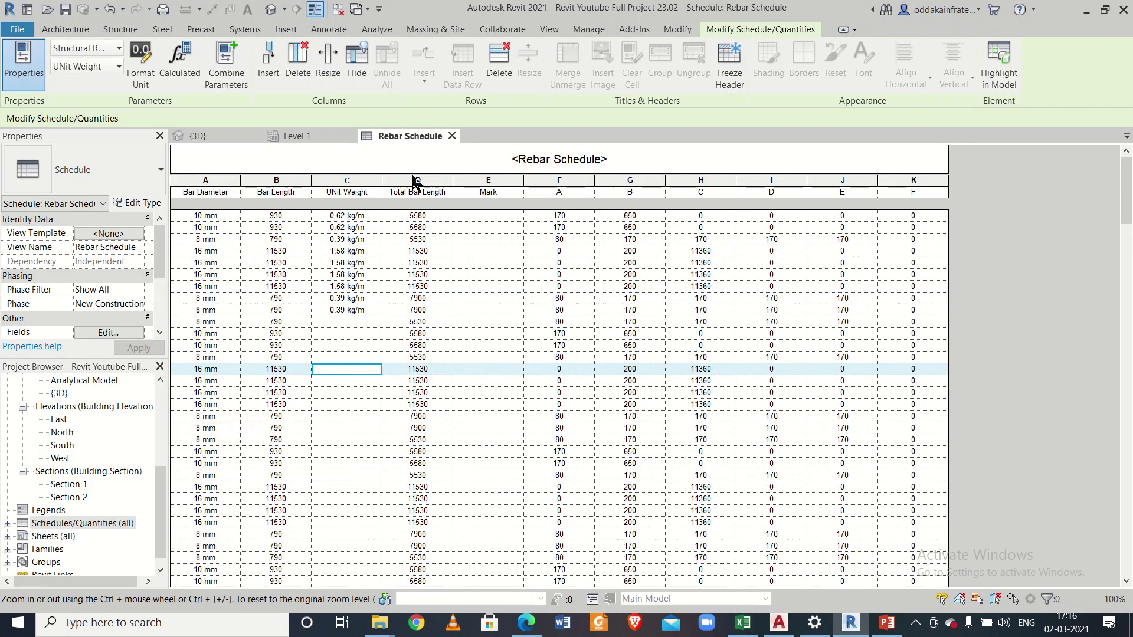
pyautogui.scroll(-10, 379, 366)
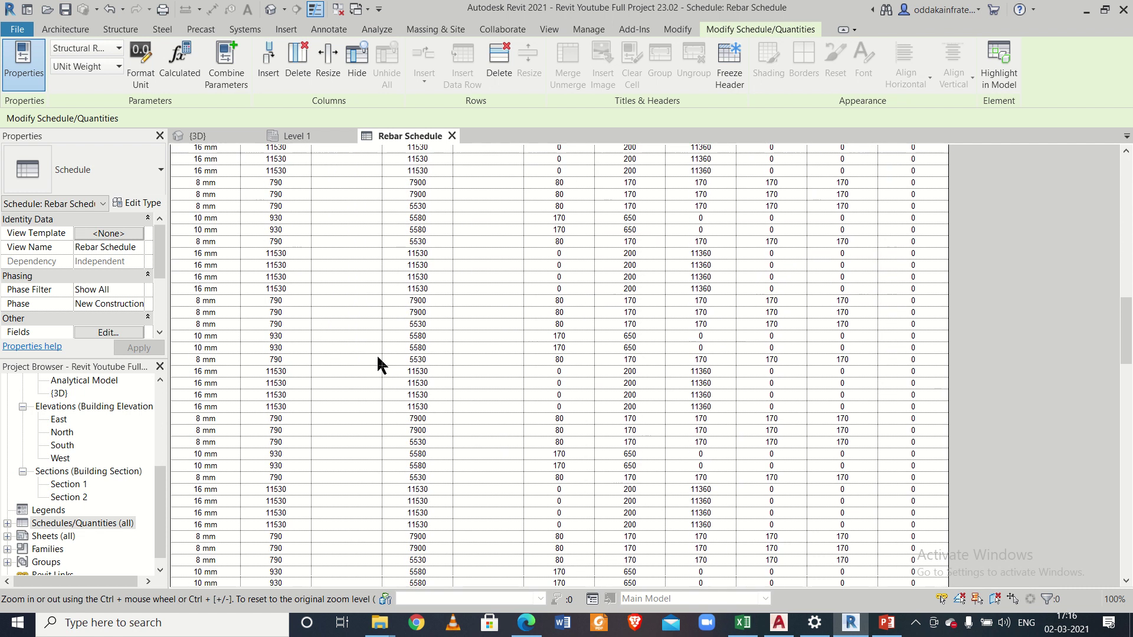
pyautogui.scroll(10, 379, 367)
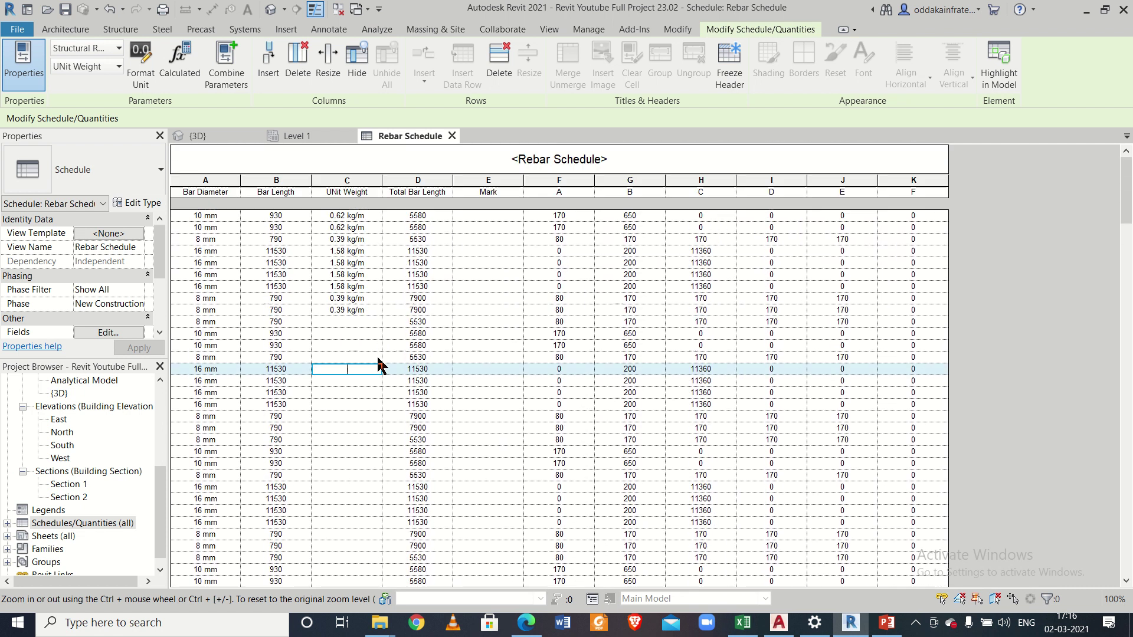
# - Start inserting a column at the Mark column of the Rebar Schedule to open its field selection
pyautogui.click(505, 216)
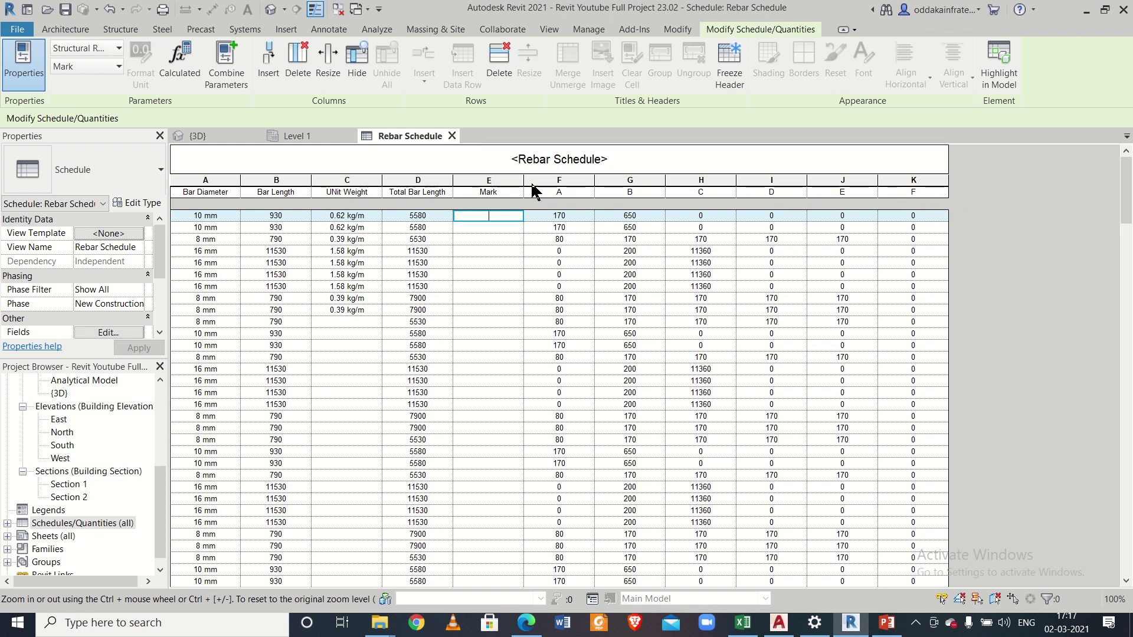
pyautogui.rightClick(467, 176)
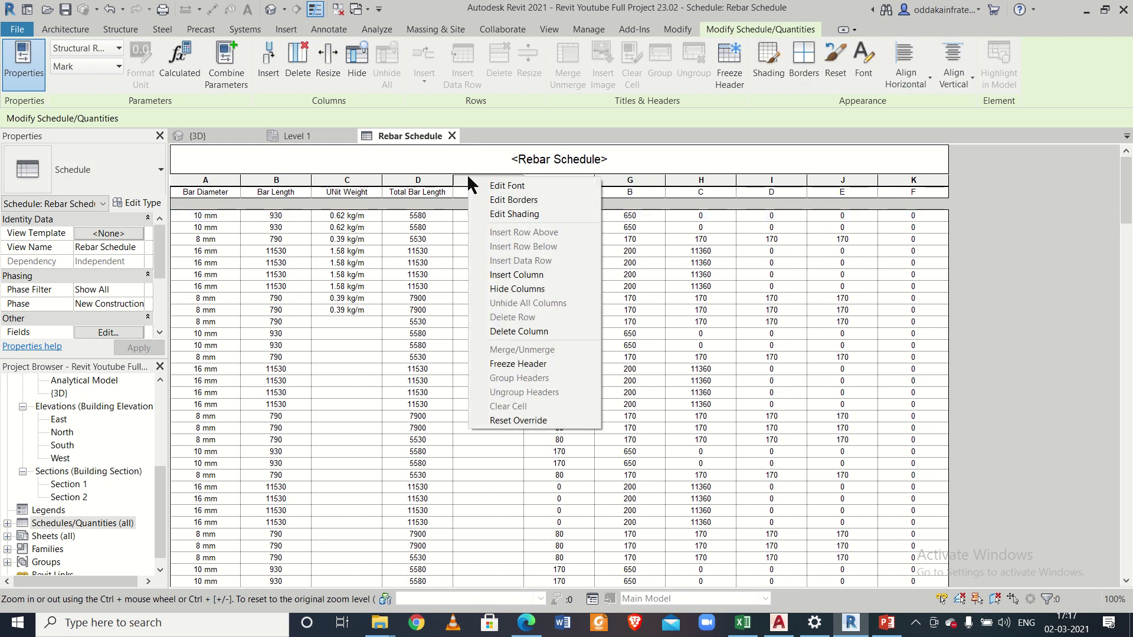
pyautogui.click(466, 175)
pyautogui.rightClick(466, 180)
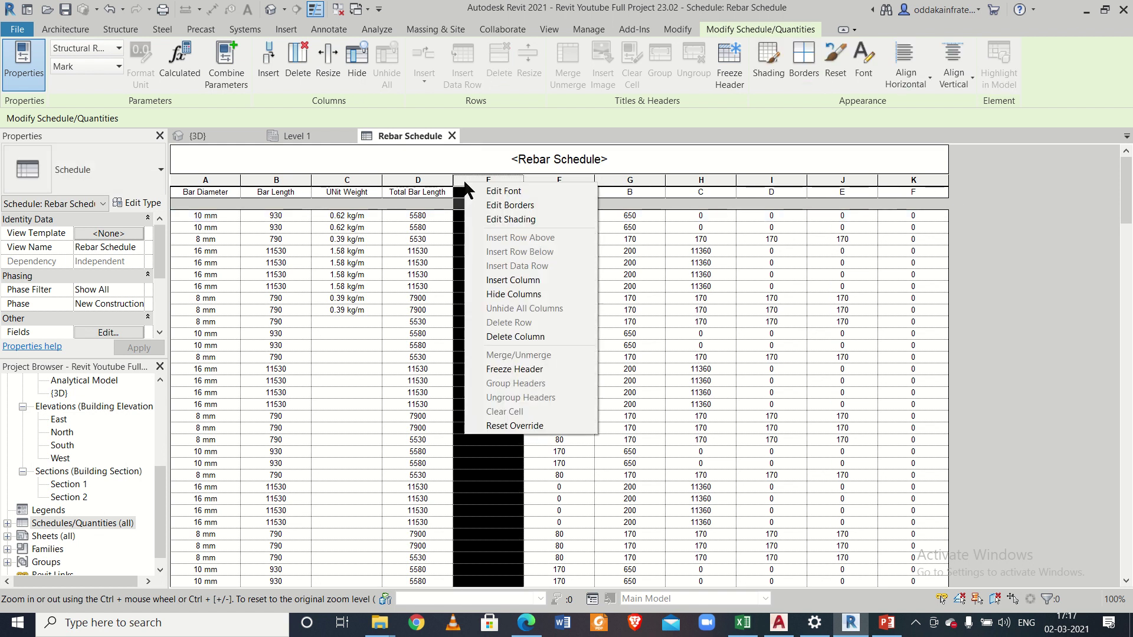
pyautogui.click(535, 280)
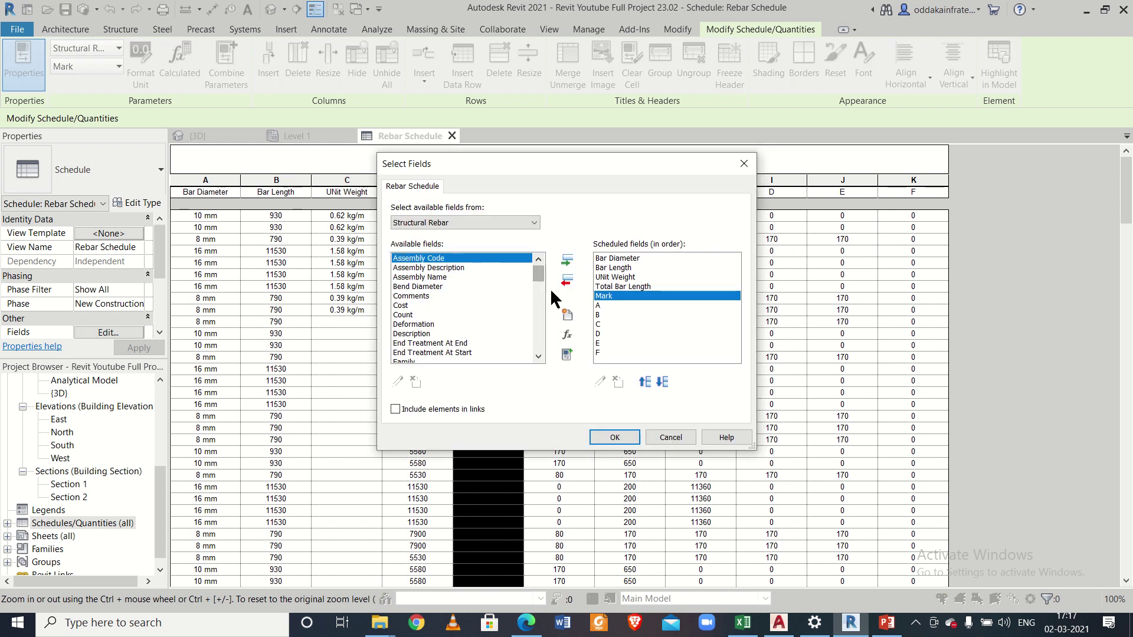
# - Start a new project parameter named Rebar Weight with the Structural discipline
pyautogui.click(566, 319)
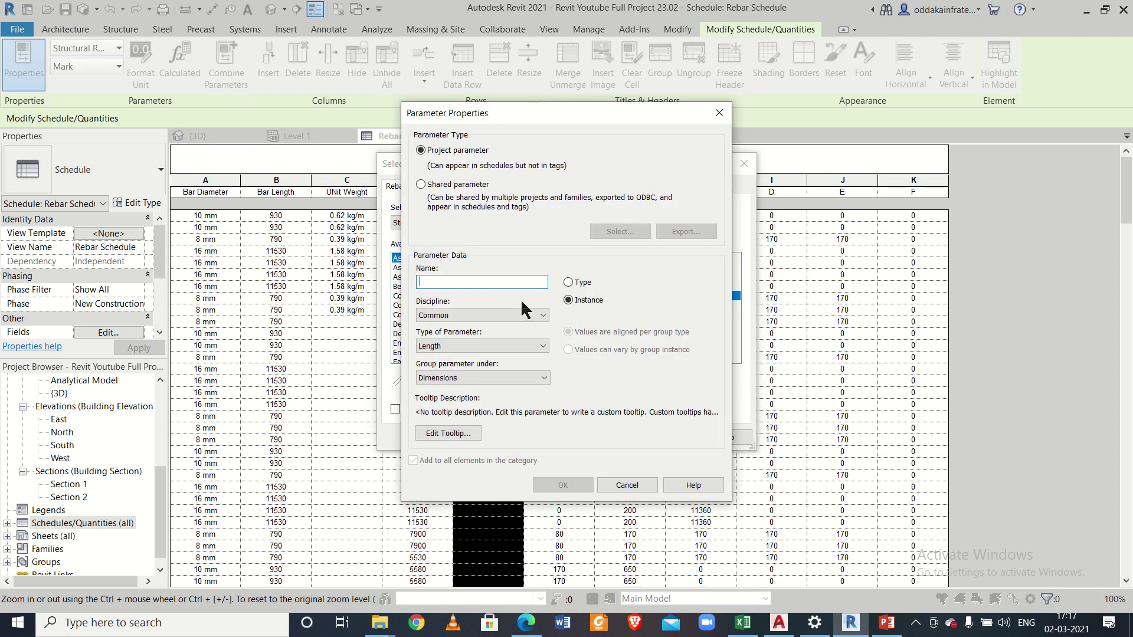
pyautogui.click(526, 315)
pyautogui.click(515, 335)
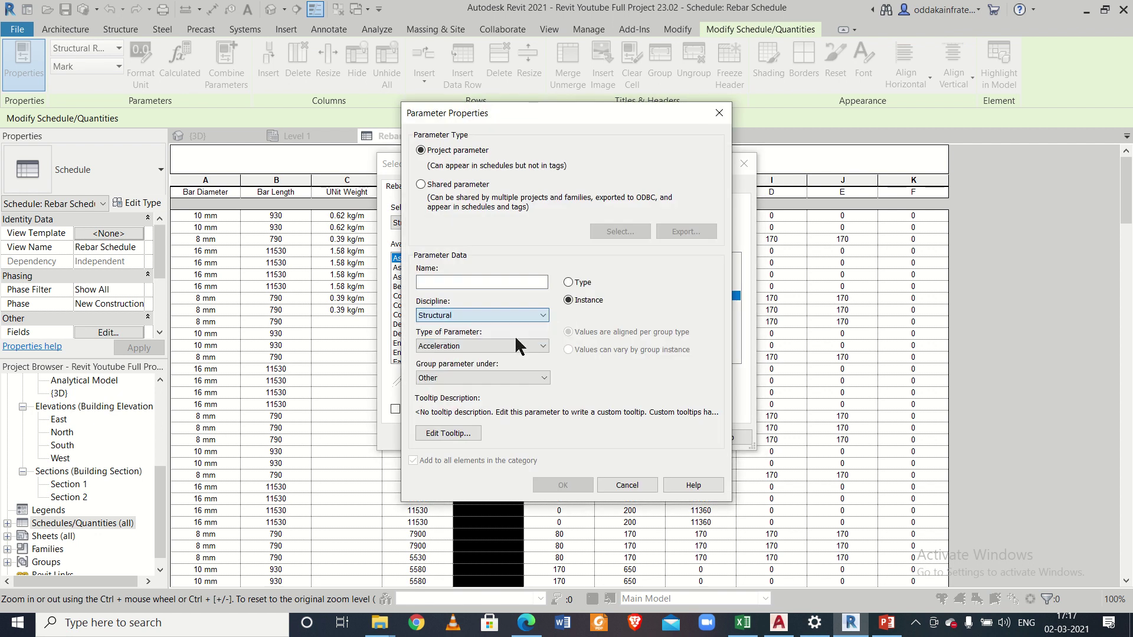
pyautogui.click(498, 283)
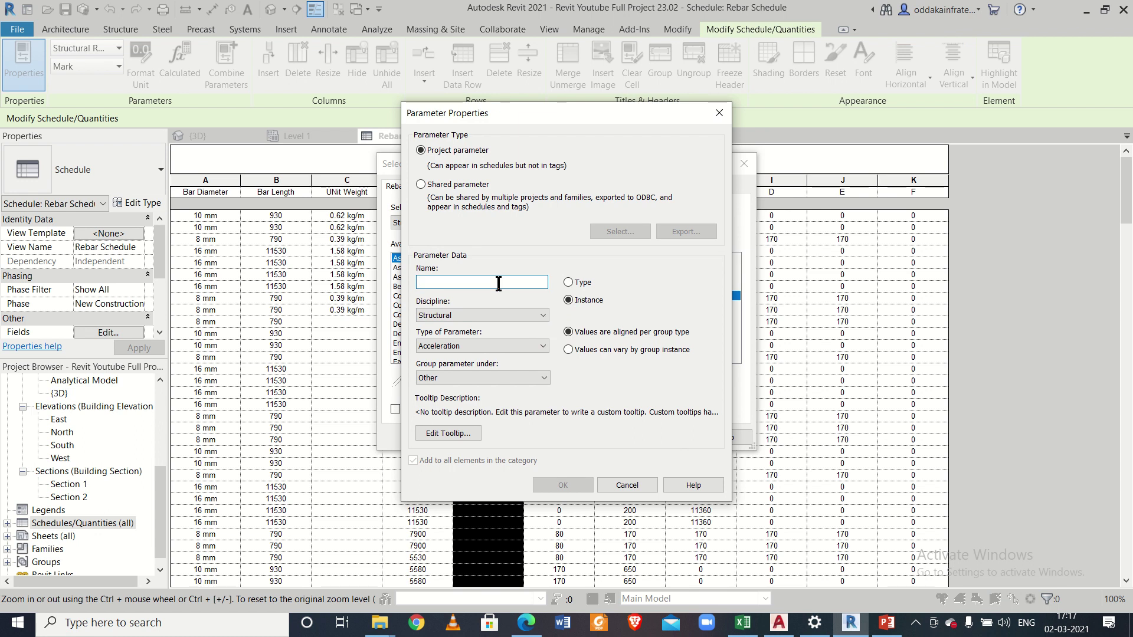
pyautogui.write('Total')
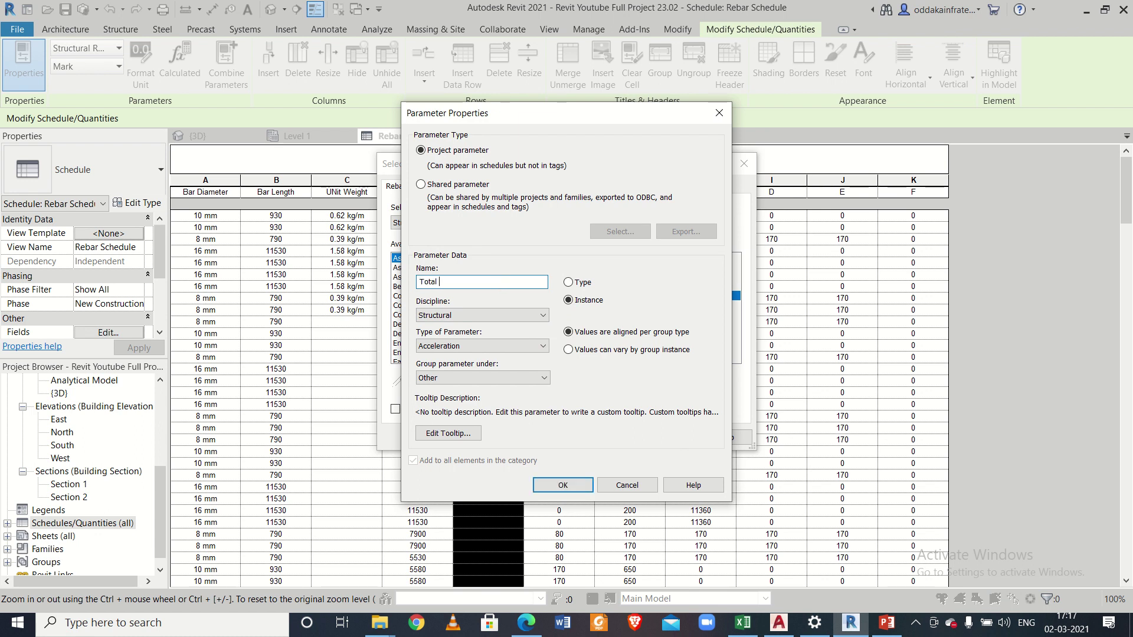
pyautogui.write('a')
pyautogui.press('BackSpace')
pyautogui.press('BackSpace')
pyautogui.press('BackSpace')
pyautogui.press('BackSpace')
pyautogui.write('Reb')
# - Set the Rebar Weight parameter's type to Mass and add it to the scheduled fields
pyautogui.click(500, 346)
pyautogui.moveTo(539, 388); pyautogui.dragTo(541, 491)
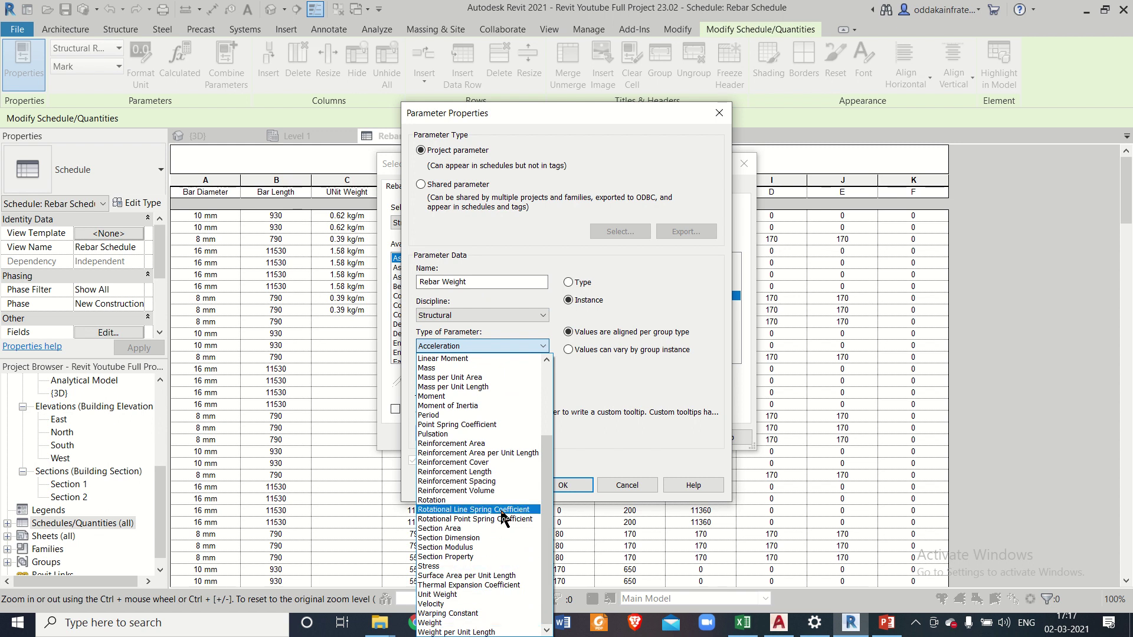
pyautogui.click(521, 366)
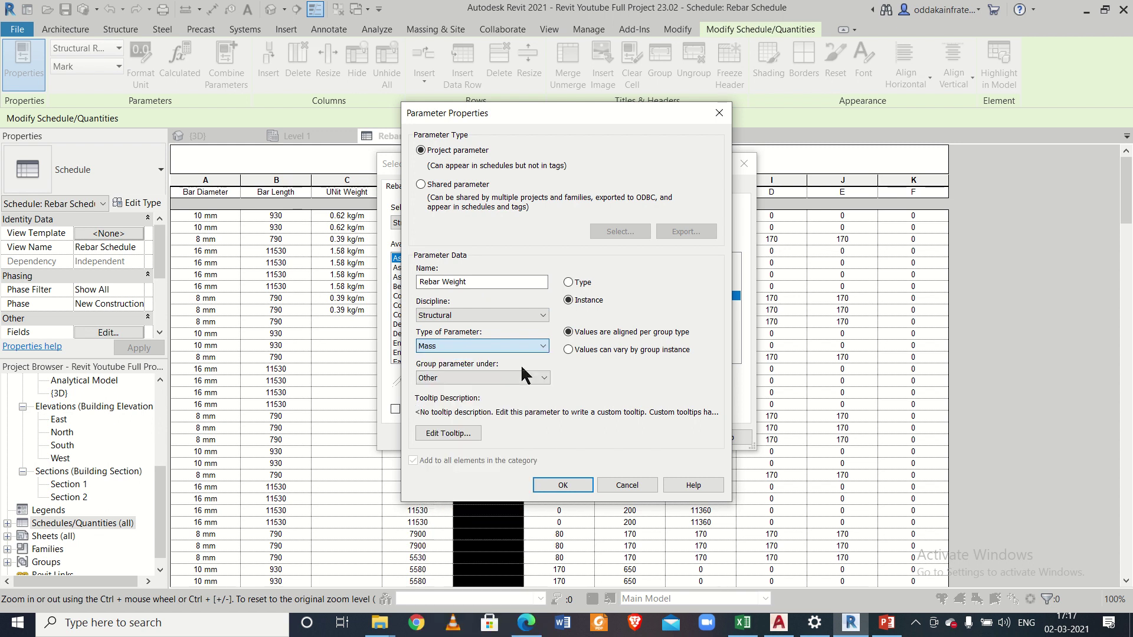
pyautogui.click(553, 482)
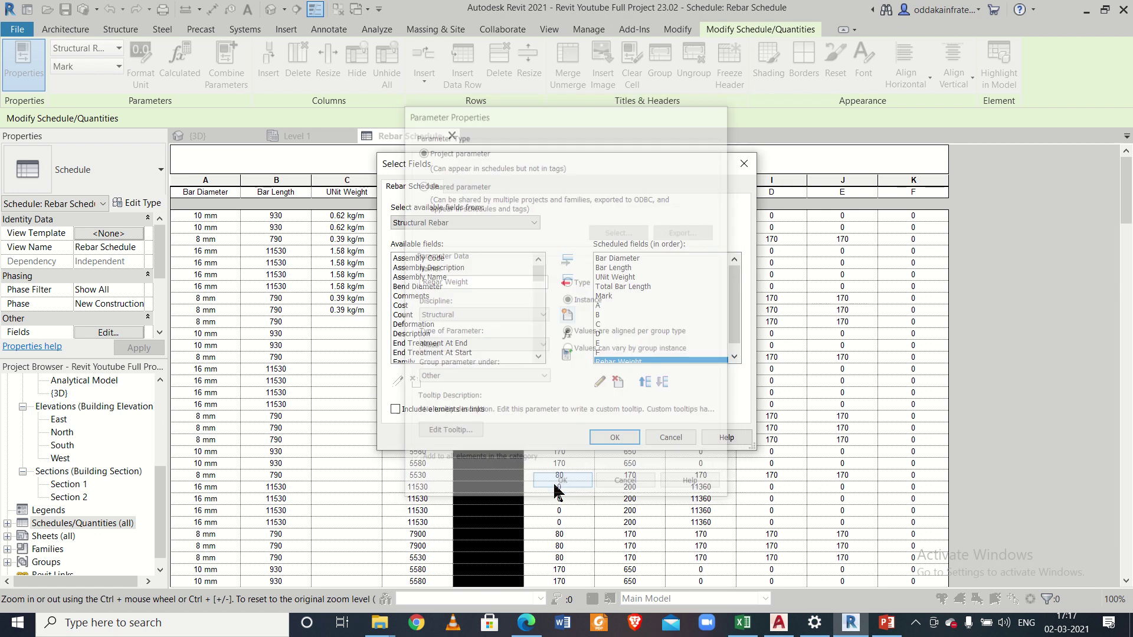
# - Try to add a calculated value named Rebar Weight alongside the existing parameter
pyautogui.scroll(-1, 642, 335)
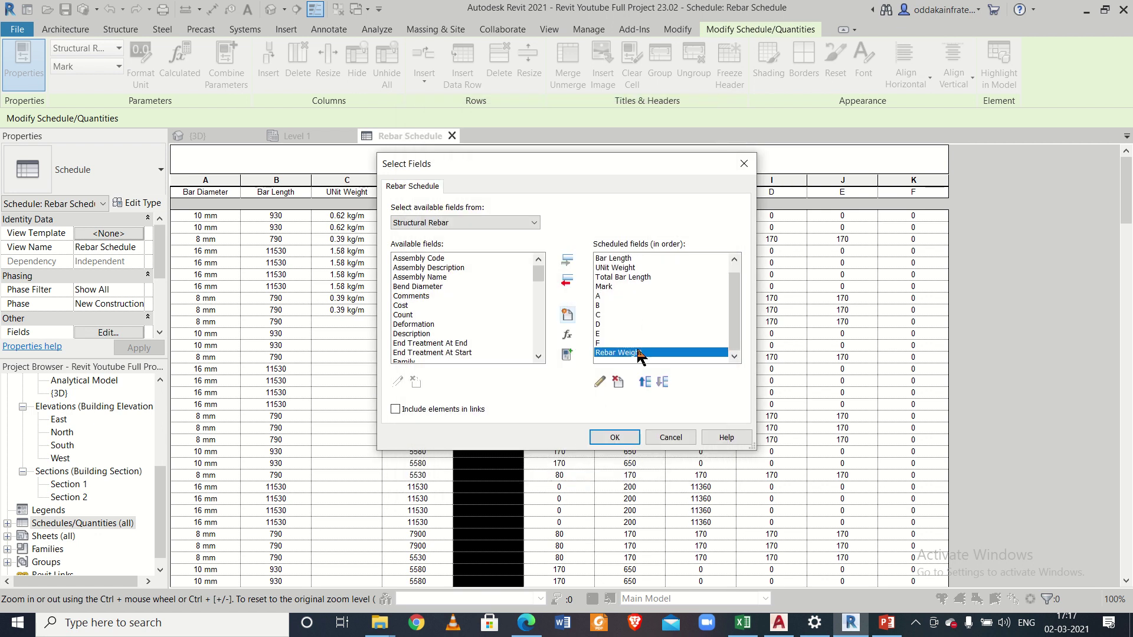
pyautogui.click(568, 336)
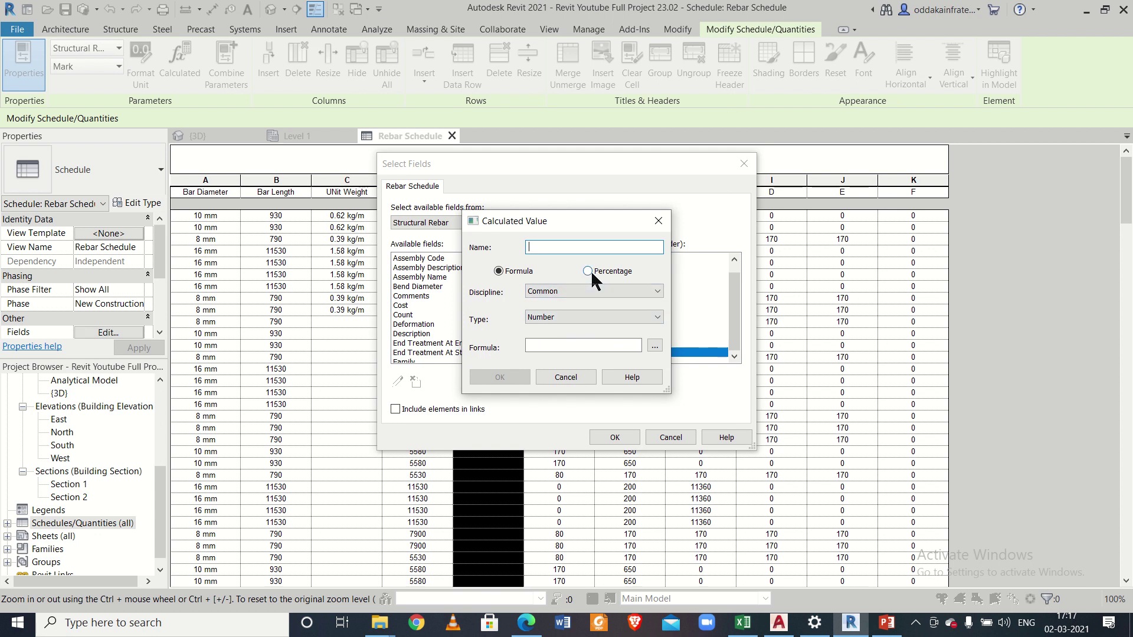
pyautogui.write('R')
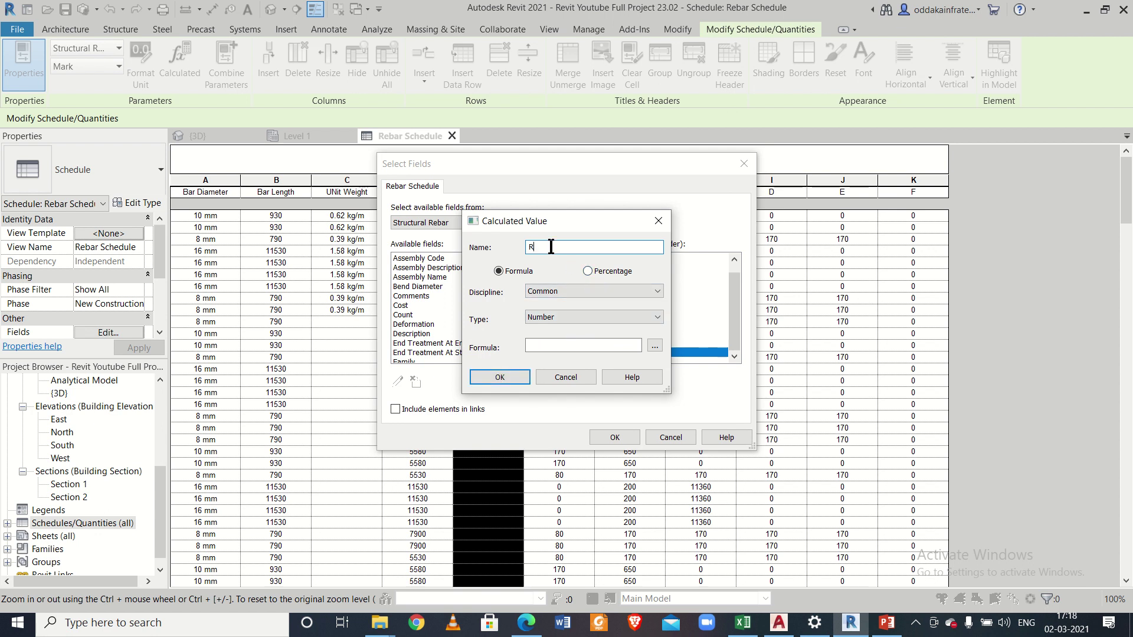
pyautogui.write('ebar Weigt')
pyautogui.press('Return')
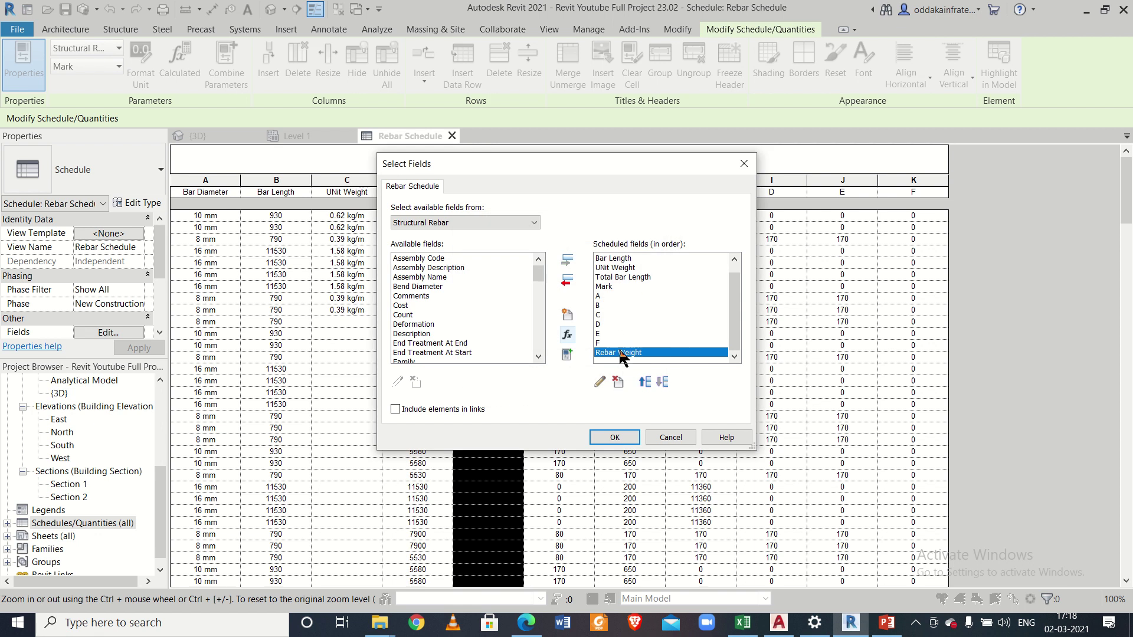
# - Delete the Rebar Weight project parameter from the scheduled fields
pyautogui.doubleClick(619, 353)
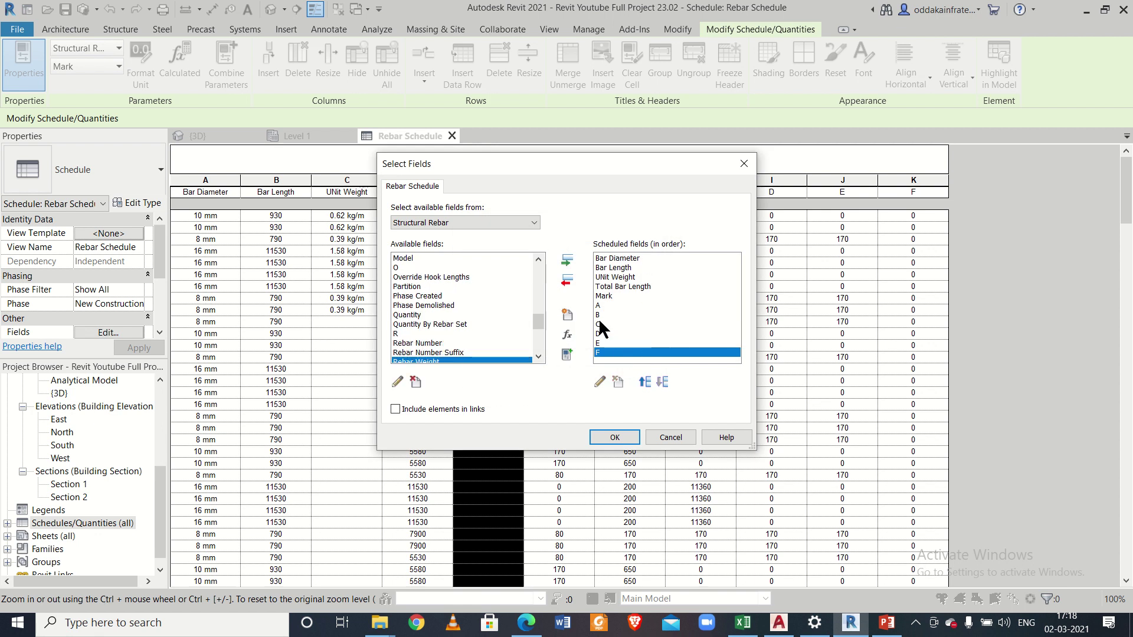
pyautogui.scroll(-2, 501, 354)
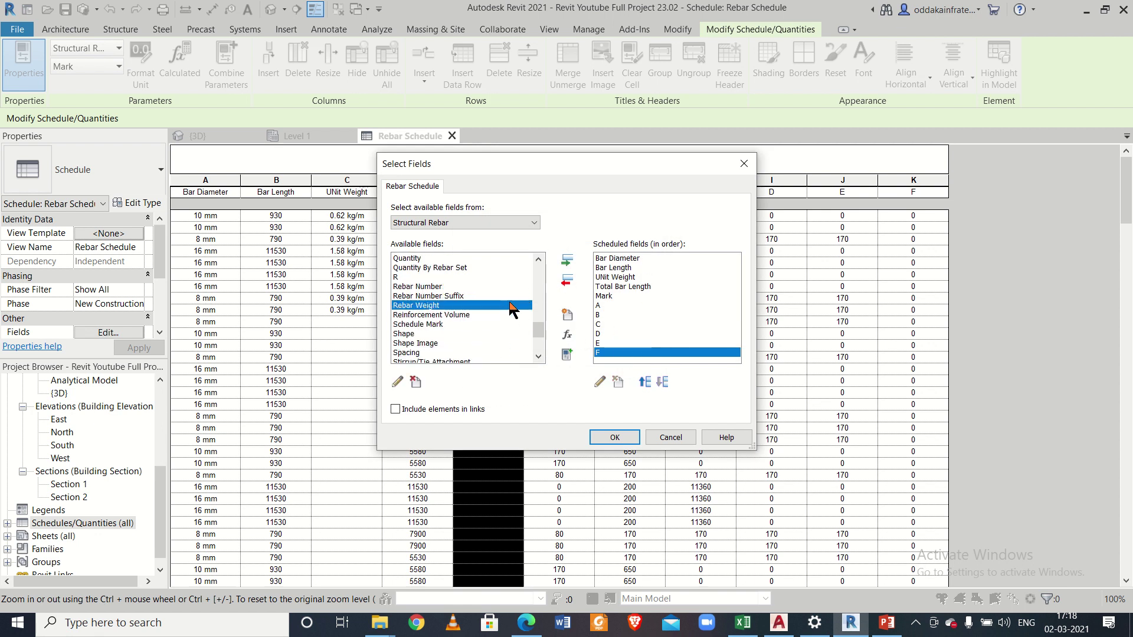
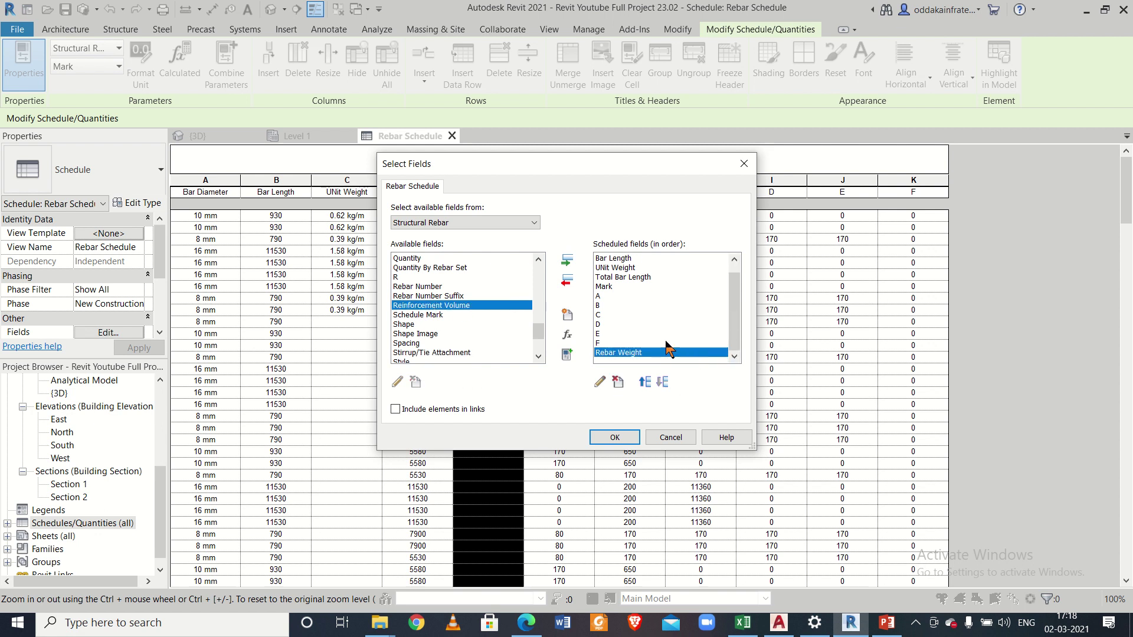
pyautogui.click(617, 383)
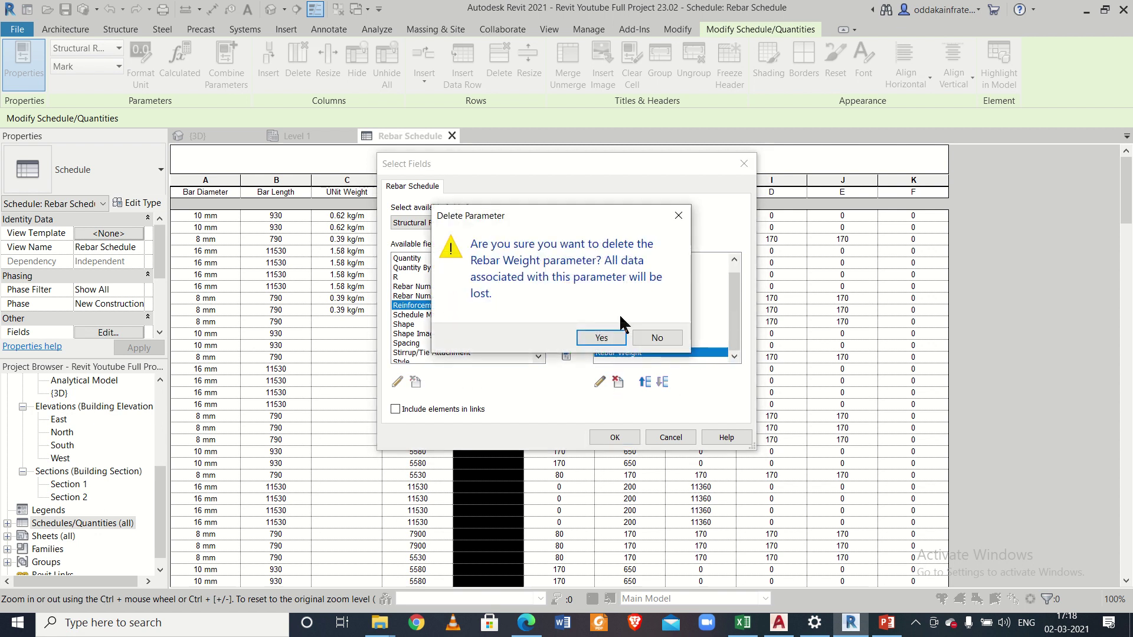
pyautogui.click(605, 338)
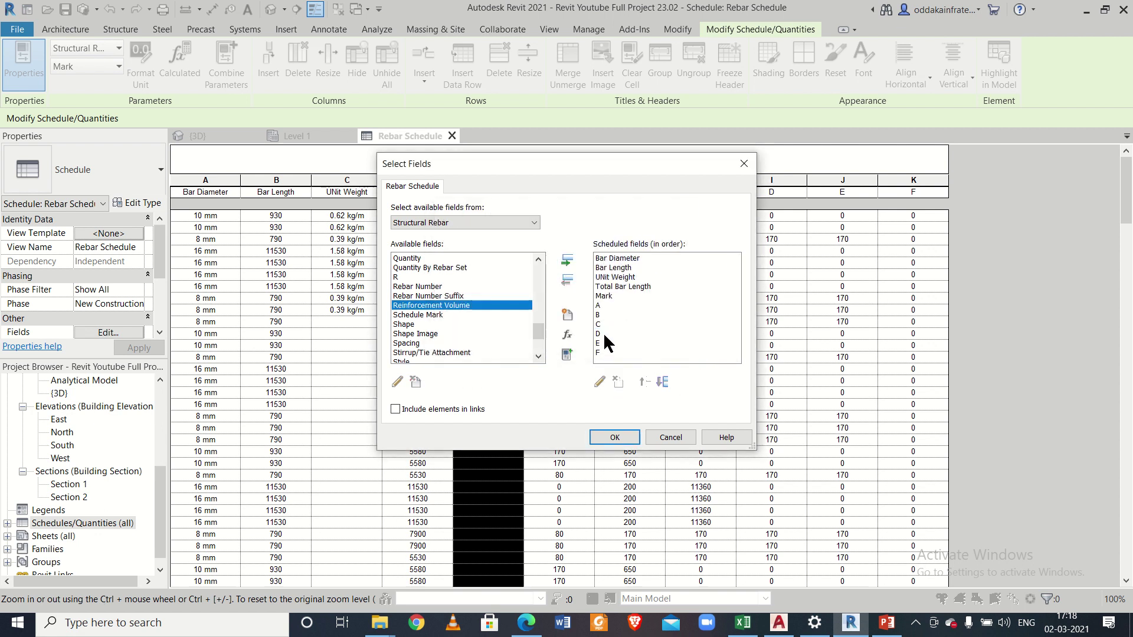
# - Start a calculated value named Rebar Weight as a formula with the Structural discipline and Mass type
pyautogui.click(566, 333)
pyautogui.write('Rebar Weight')
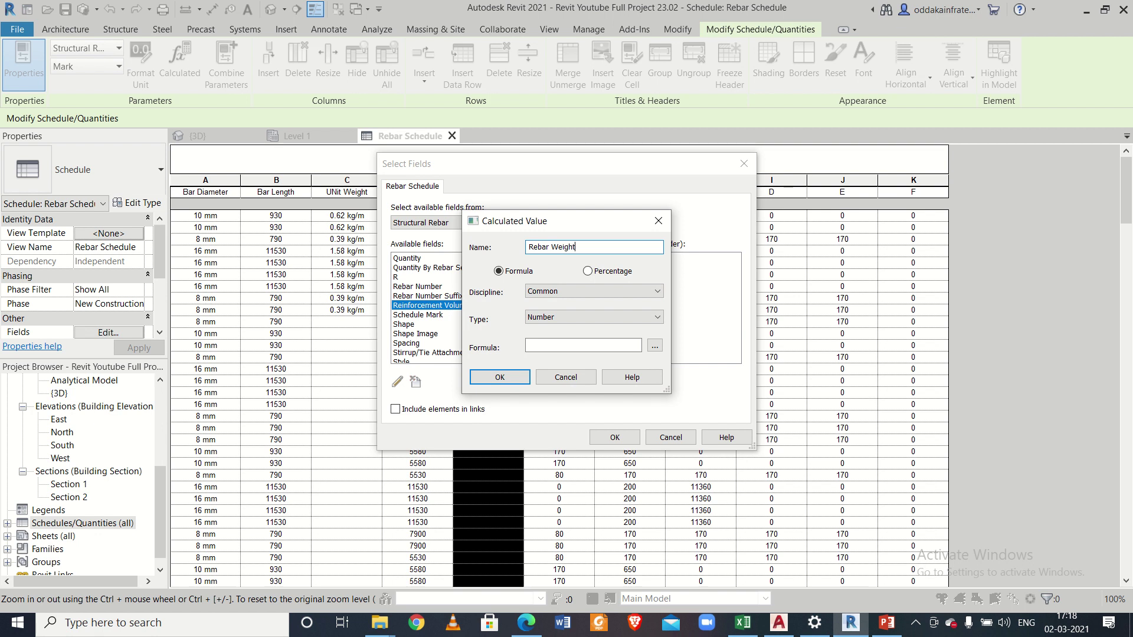
pyautogui.click(572, 291)
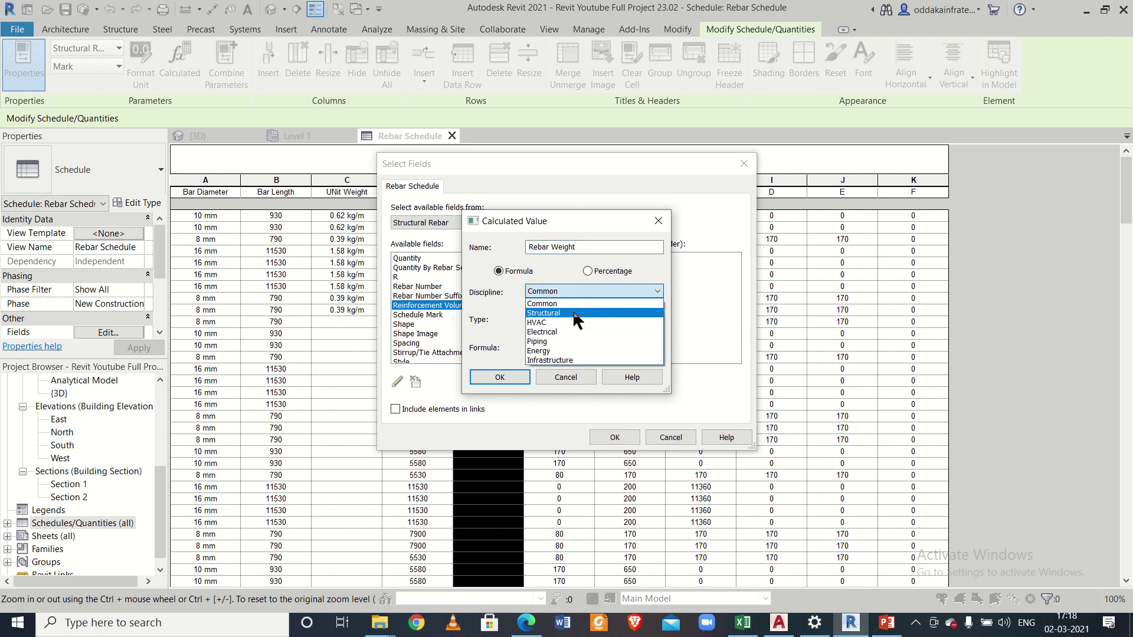
pyautogui.click(574, 314)
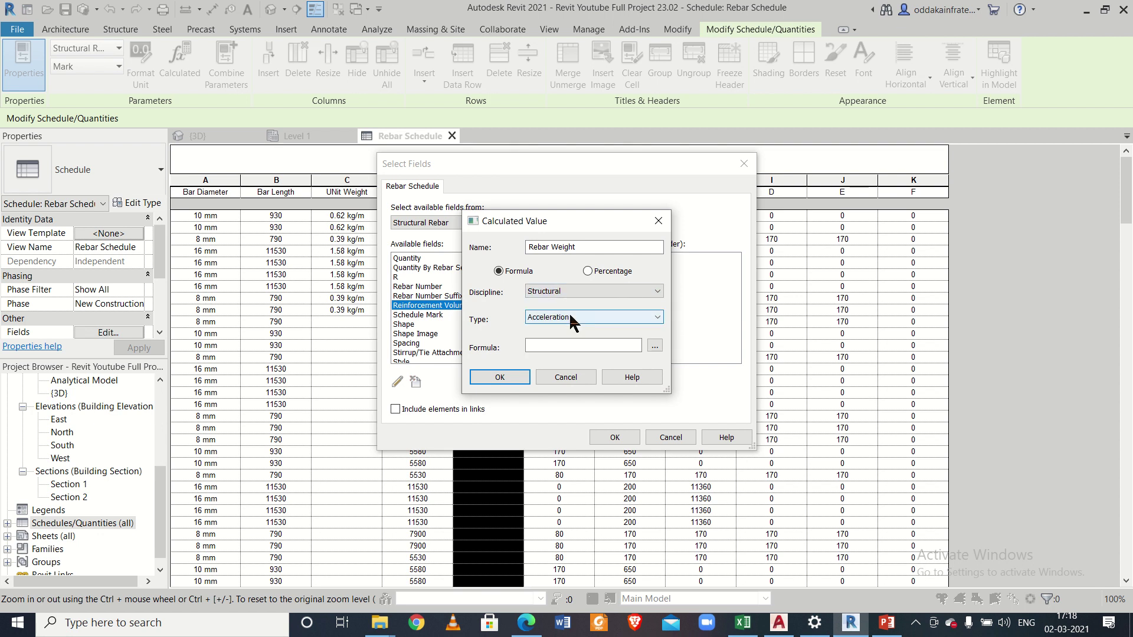
pyautogui.click(564, 317)
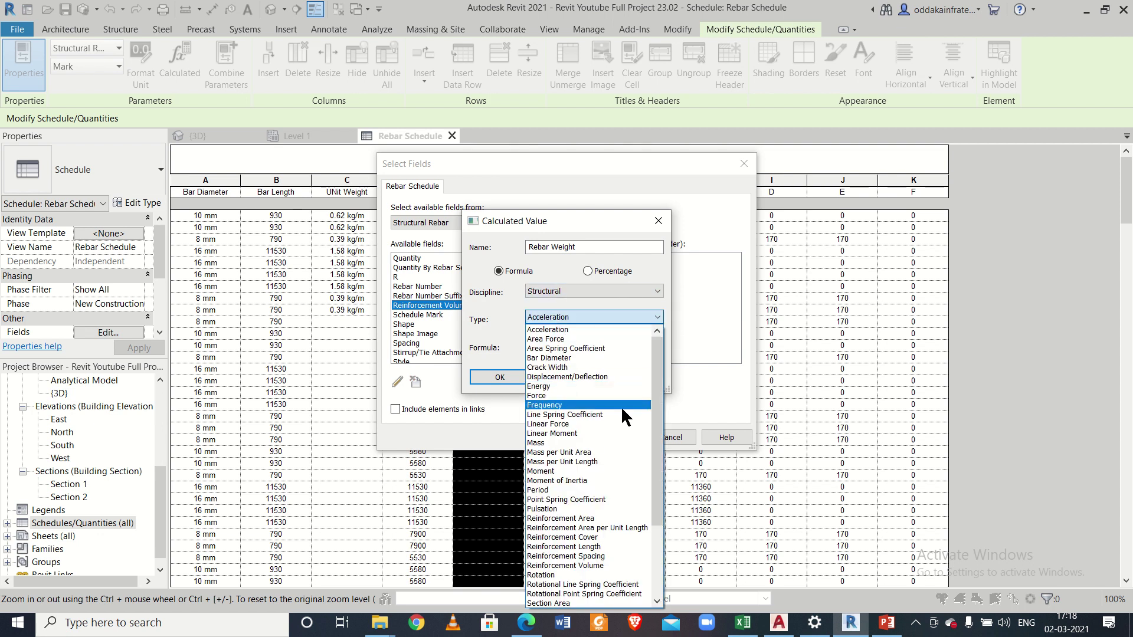
pyautogui.click(627, 444)
pyautogui.click(625, 445)
# - Define the Rebar Weight formula as Total Bar Length*UNit Weight and add the calculated value to the schedule
pyautogui.click(596, 349)
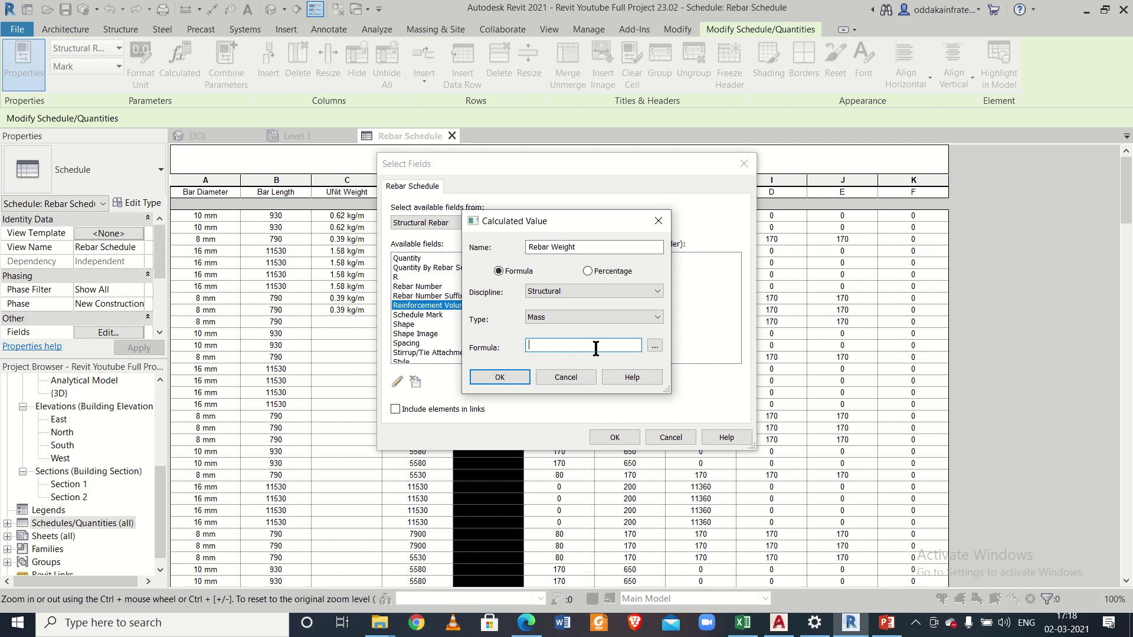
pyautogui.click(655, 347)
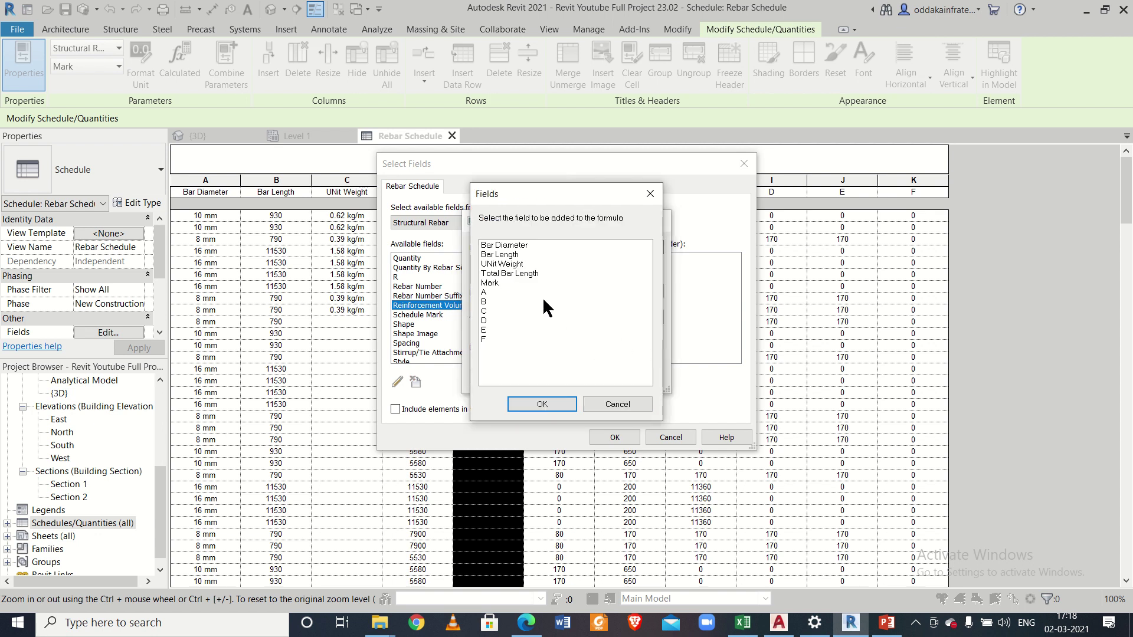
pyautogui.click(534, 274)
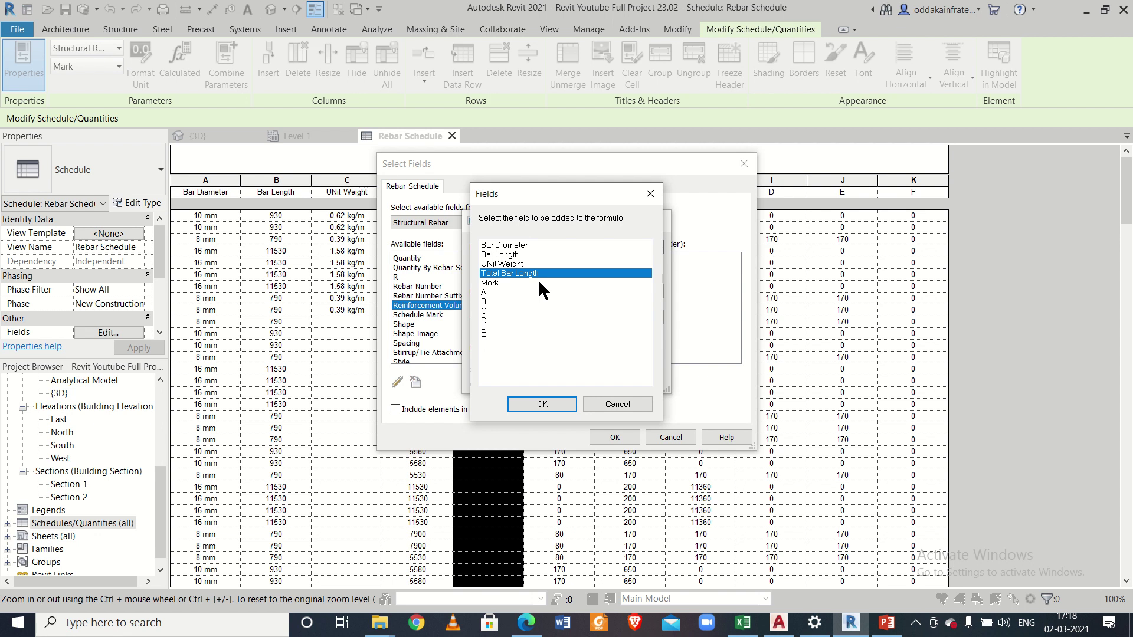
pyautogui.click(526, 405)
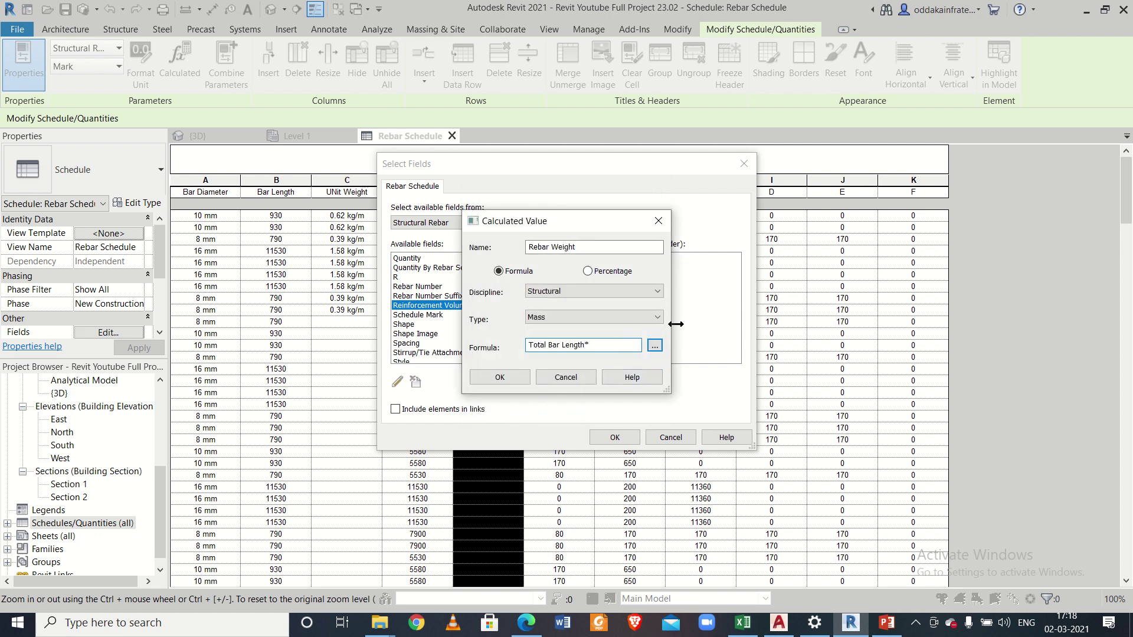
pyautogui.click(655, 347)
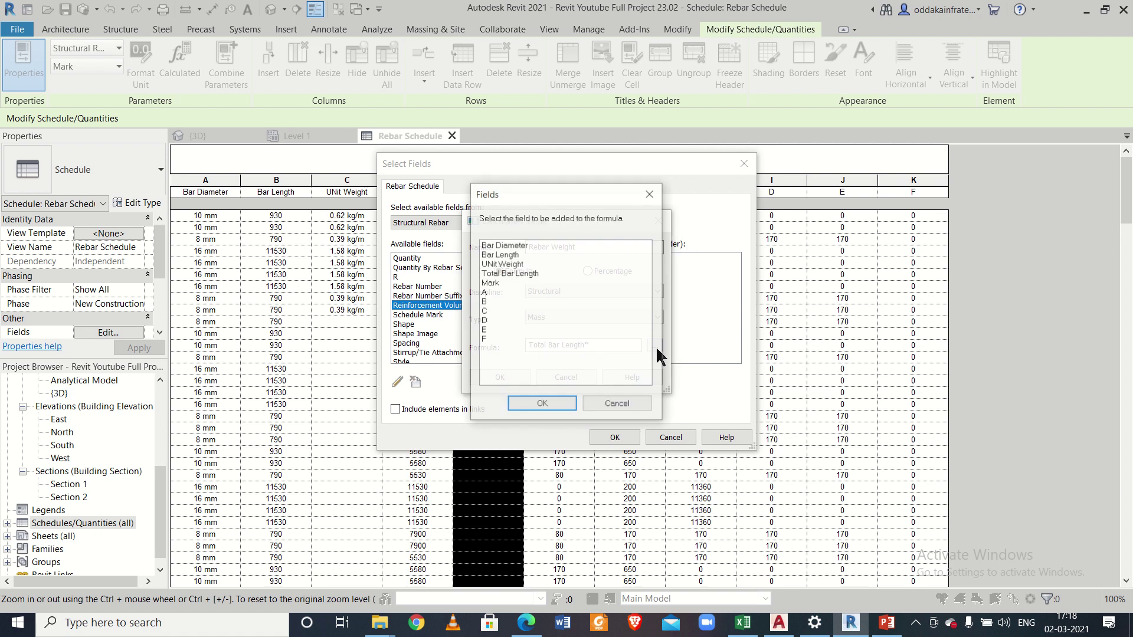
pyautogui.click(524, 265)
pyautogui.click(541, 404)
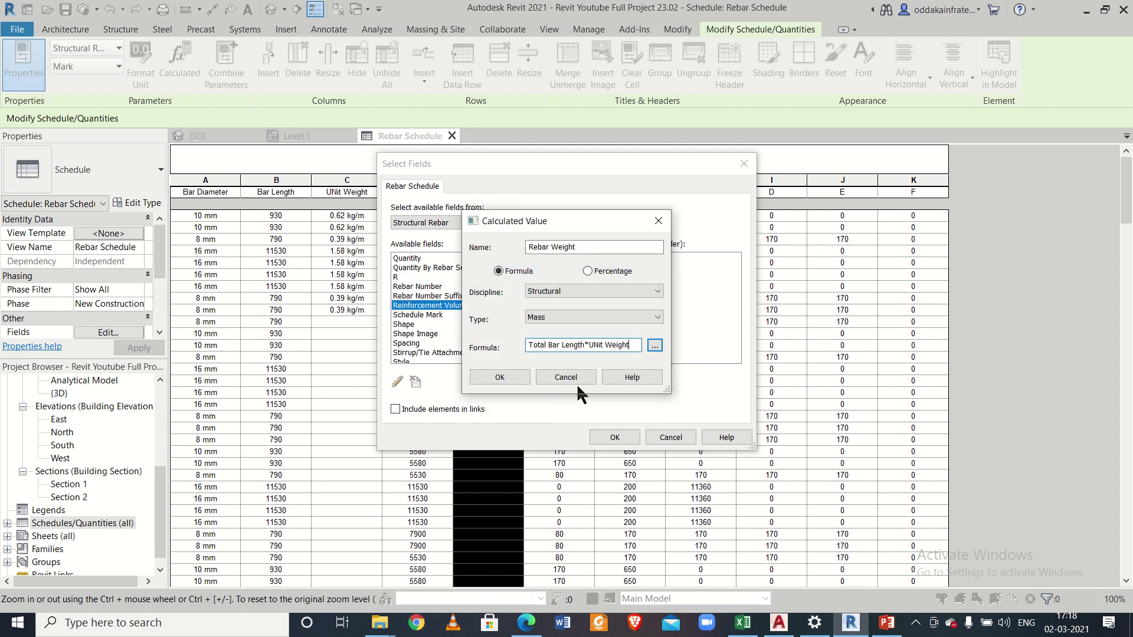
pyautogui.click(500, 377)
pyautogui.scroll(-1, 651, 326)
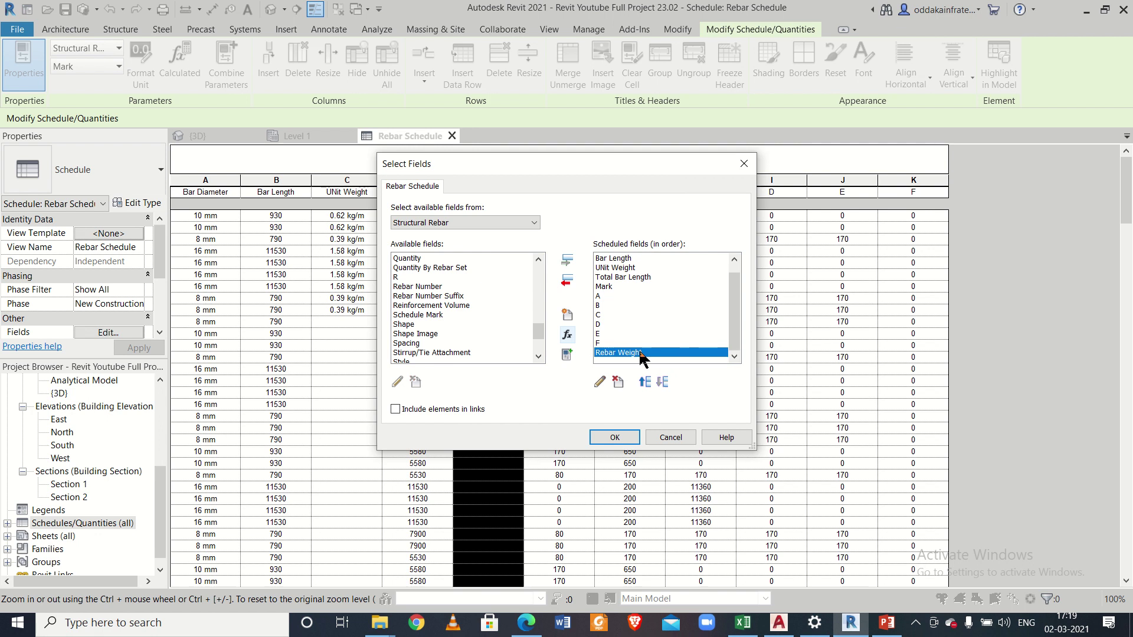
pyautogui.click(609, 437)
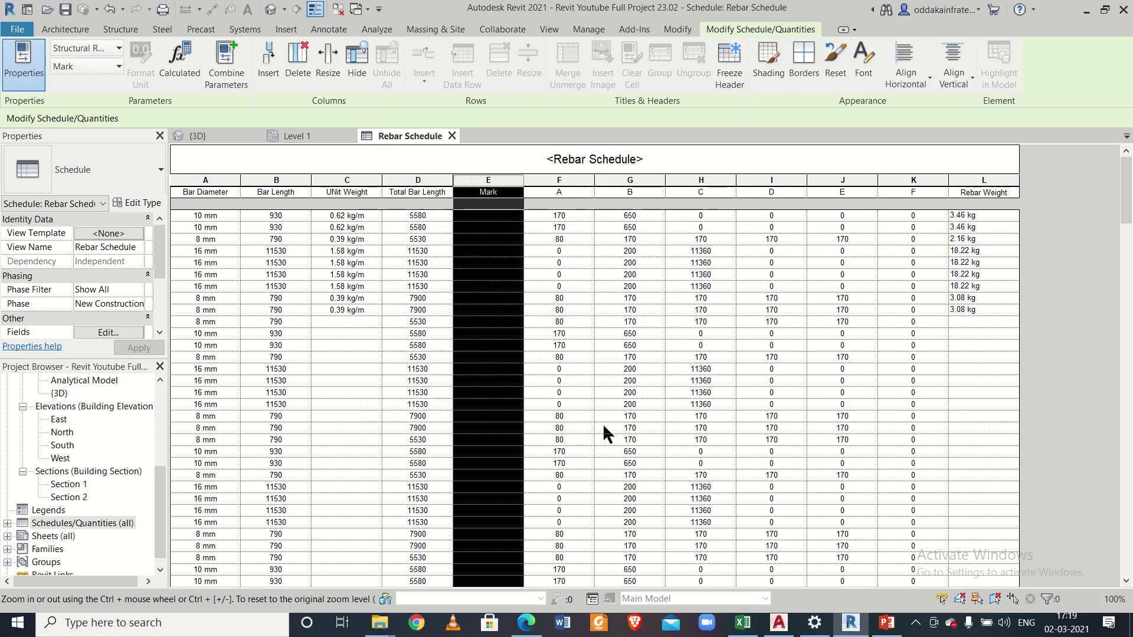
# - Copy the 0.390 kg/m unit weight from a filled 8 mm bar row into the first 8 mm row without one
pyautogui.click(1000, 213)
pyautogui.click(1000, 251)
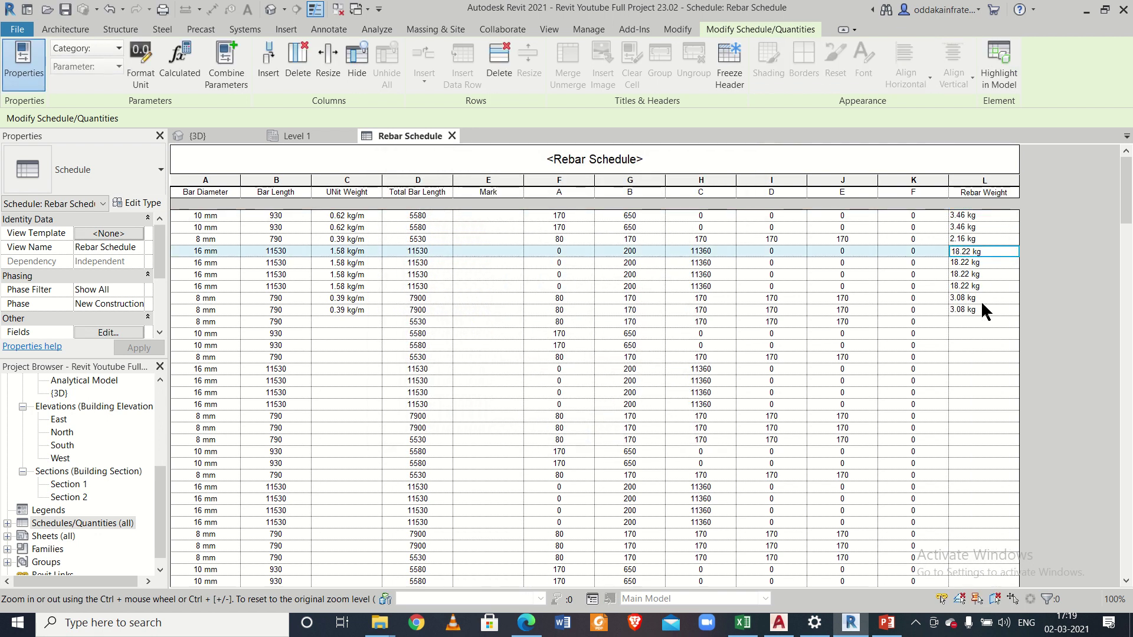
pyautogui.click(979, 298)
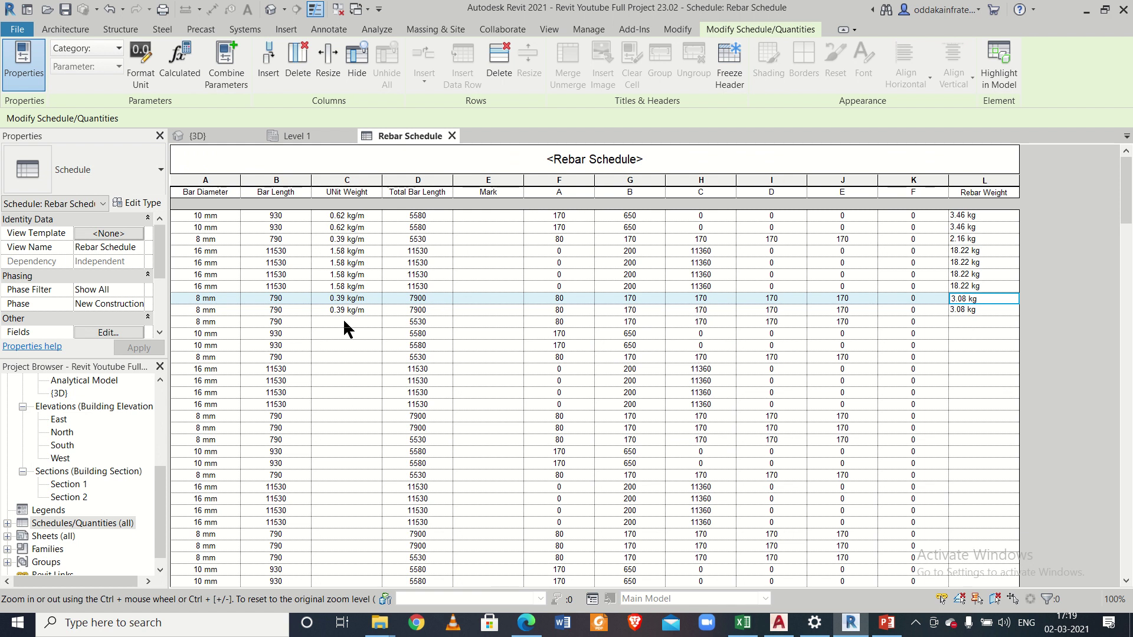
pyautogui.click(361, 301)
pyautogui.click(368, 298)
pyautogui.doubleClick(369, 297)
pyautogui.hotkey('ctrl', 'c')
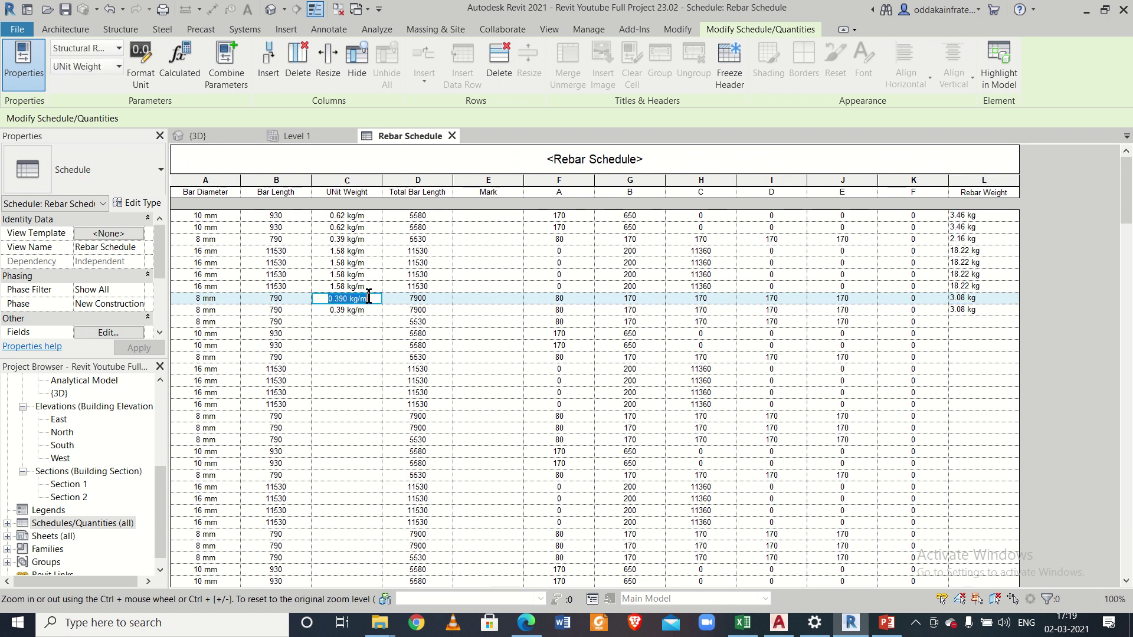
pyautogui.click(353, 324)
pyautogui.hotkey('ctrl', 'v')
pyautogui.click(352, 334)
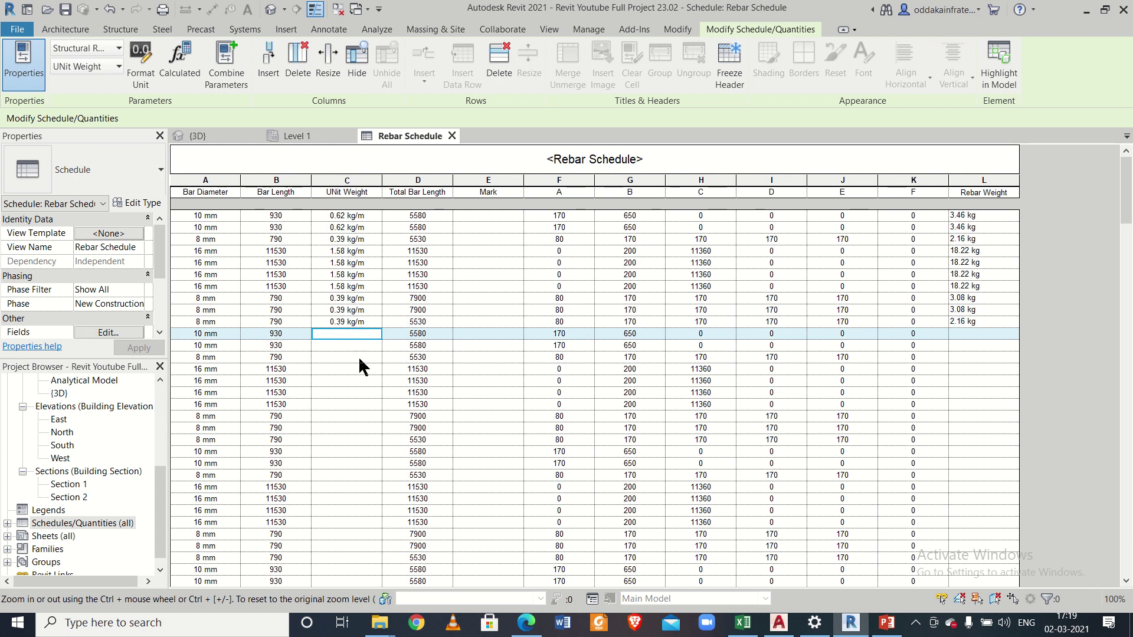
pyautogui.click(360, 337)
pyautogui.click(353, 364)
pyautogui.click(361, 311)
# - Turn on grand totals with title, count, and totals in the rebar schedule's sorting and grouping settings
pyautogui.scroll(-8, 366, 301)
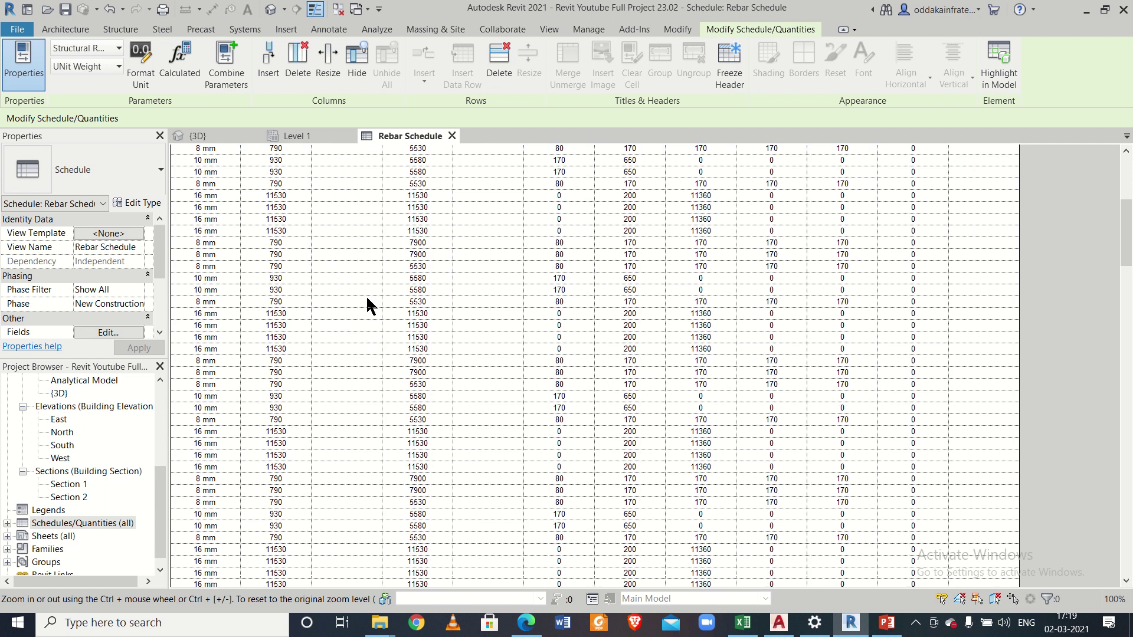
pyautogui.scroll(-15, 367, 299)
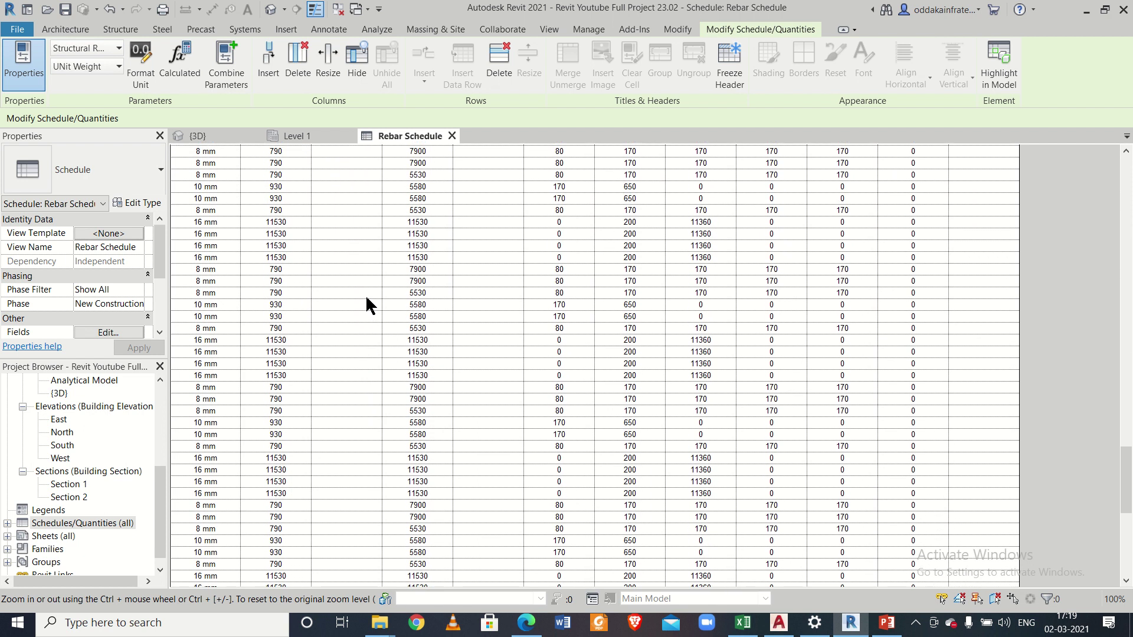
pyautogui.scroll(-10, 366, 299)
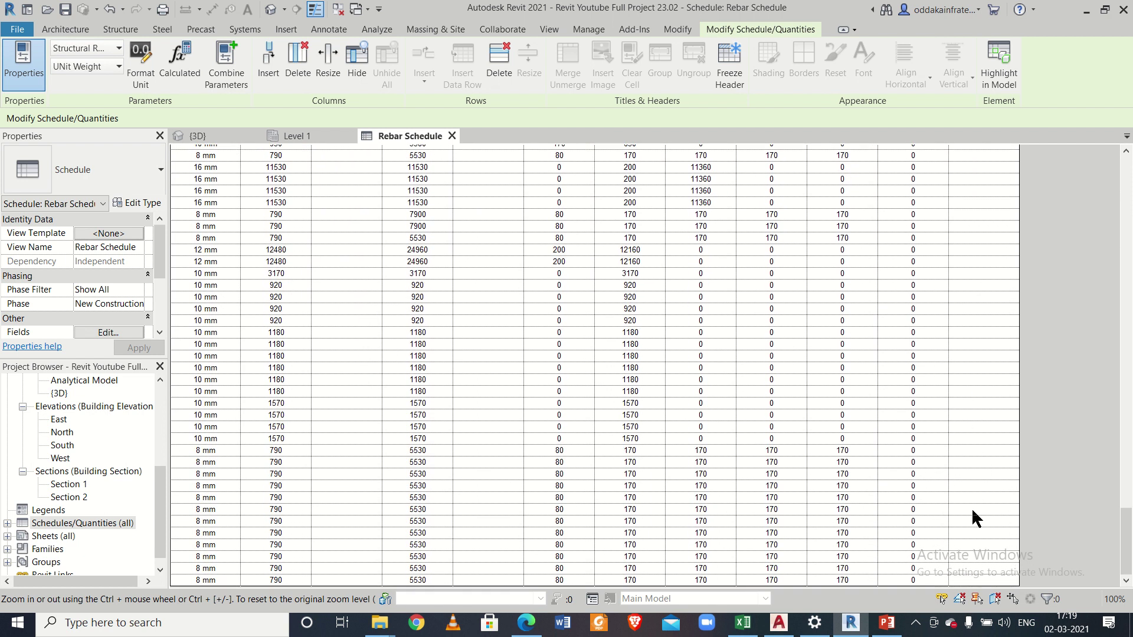
pyautogui.scroll(10, 970, 508)
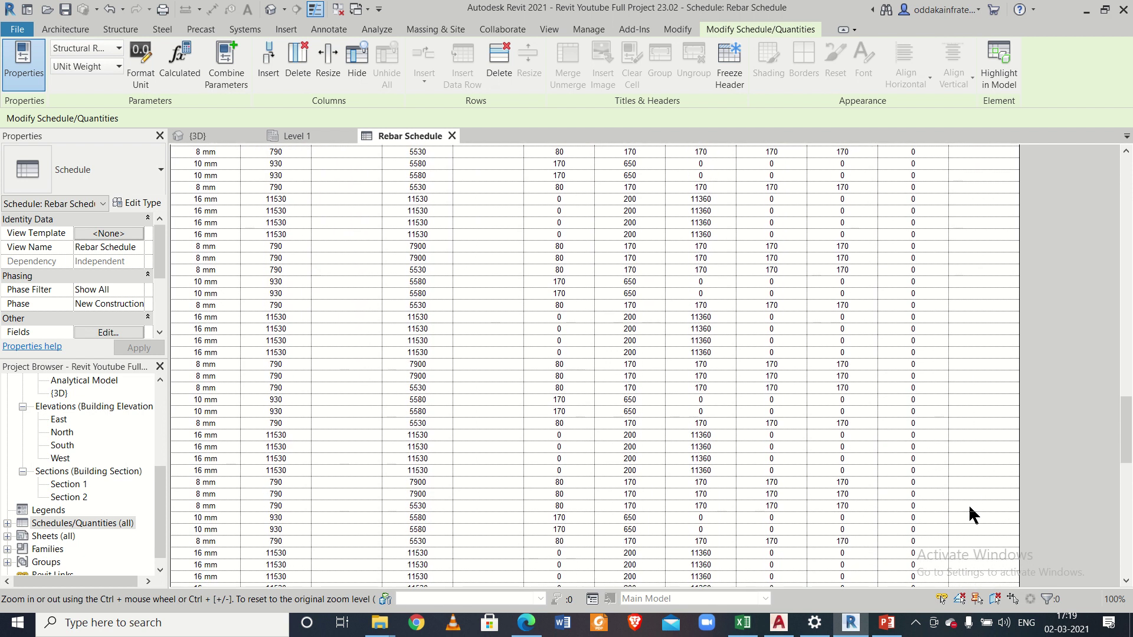
pyautogui.scroll(10, 968, 504)
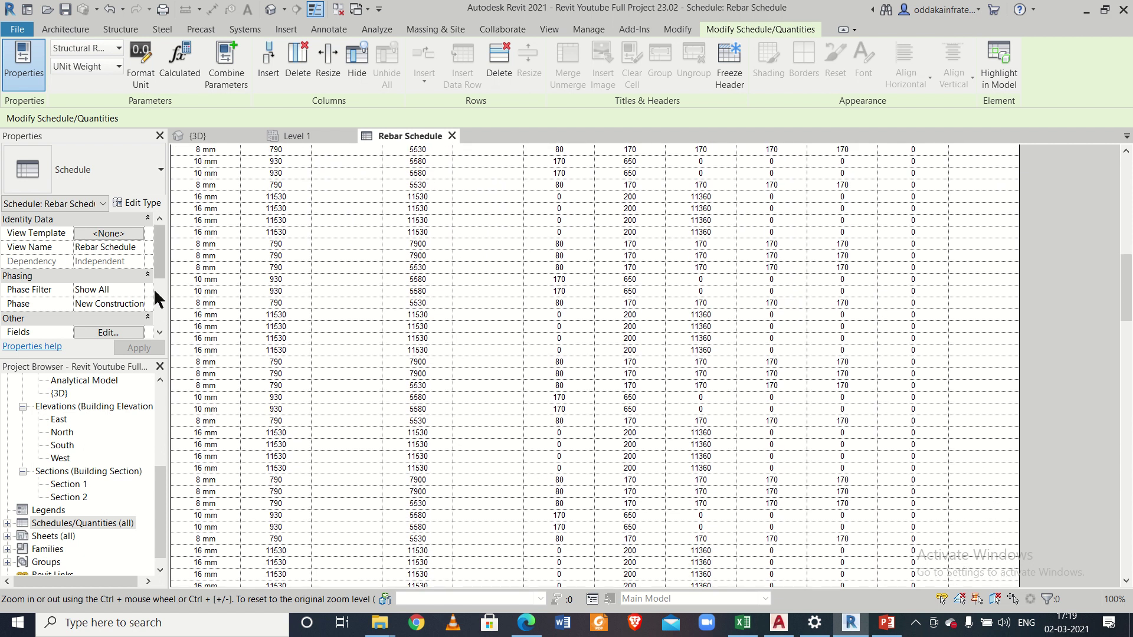
pyautogui.scroll(-3, 160, 284)
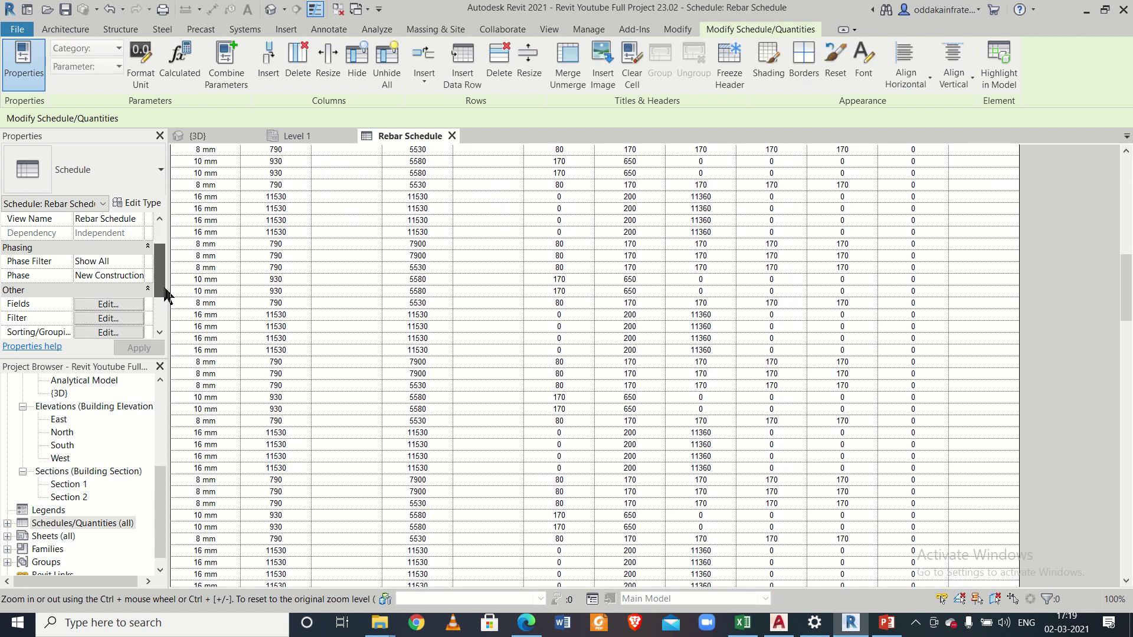
pyautogui.click(126, 320)
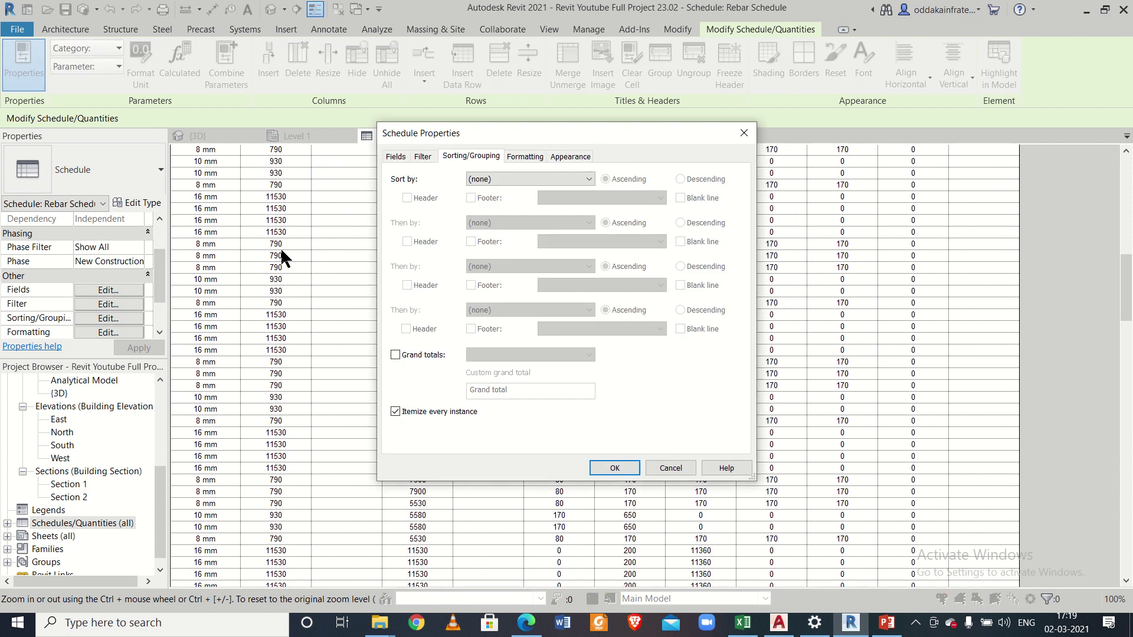
pyautogui.click(394, 354)
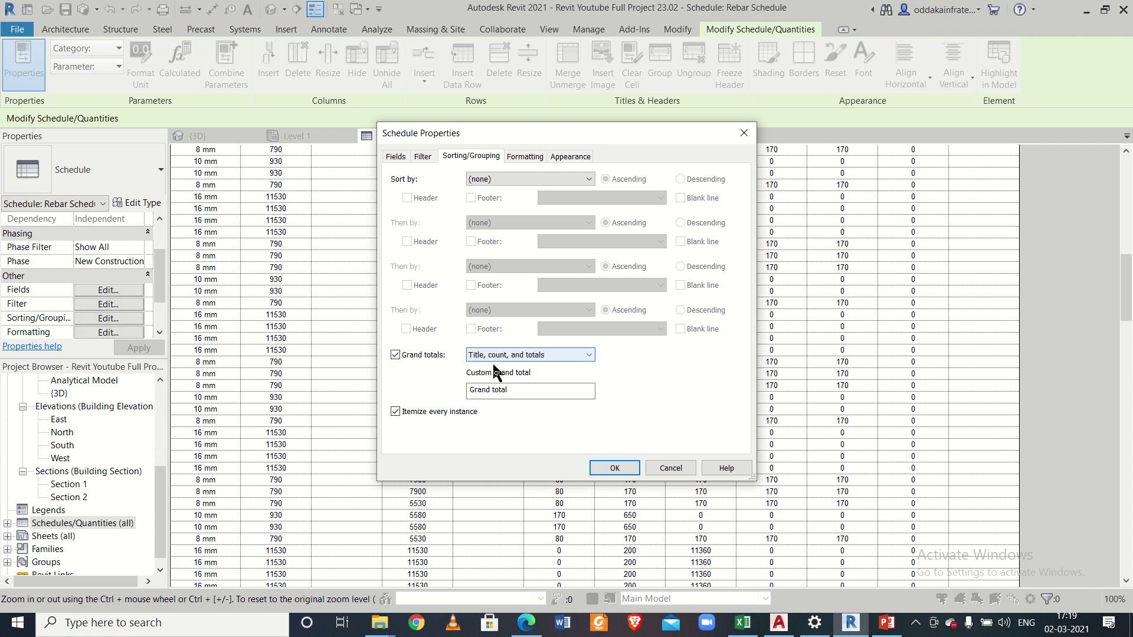
pyautogui.click(614, 468)
# - Format the Rebar Weight field of the schedule to calculate totals
pyautogui.click(95, 332)
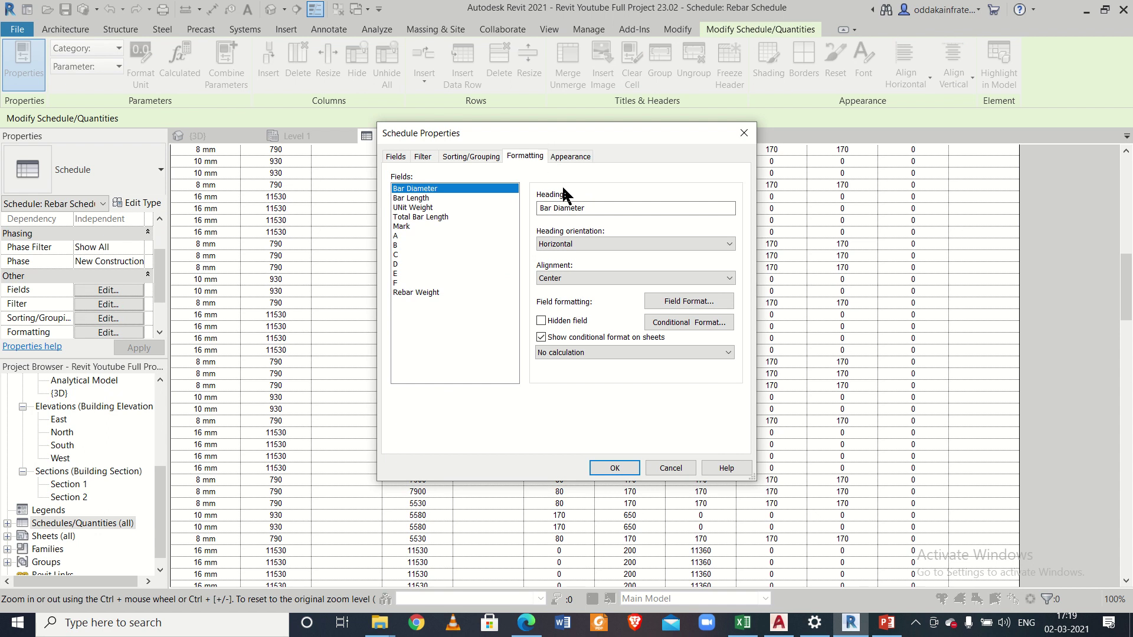
pyautogui.click(429, 293)
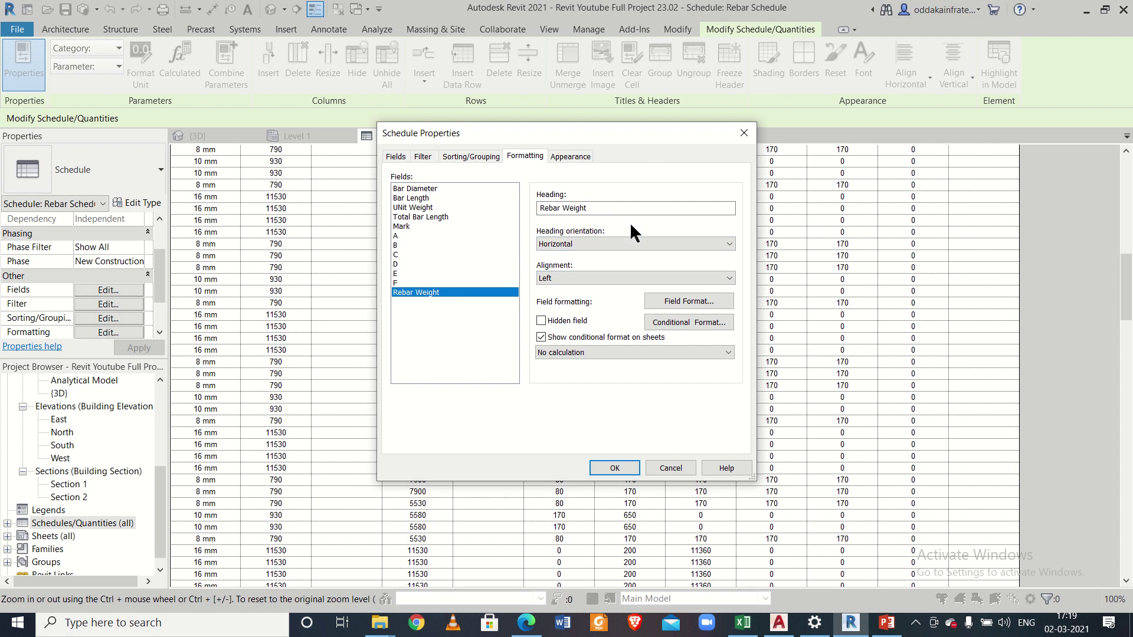
pyautogui.click(618, 352)
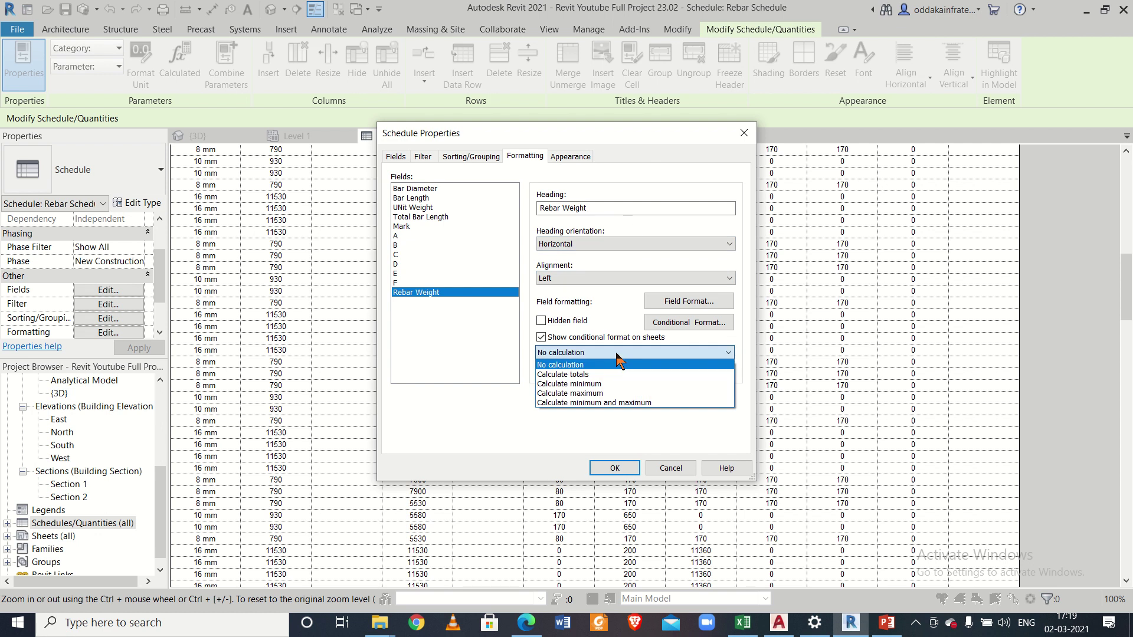
pyautogui.click(609, 373)
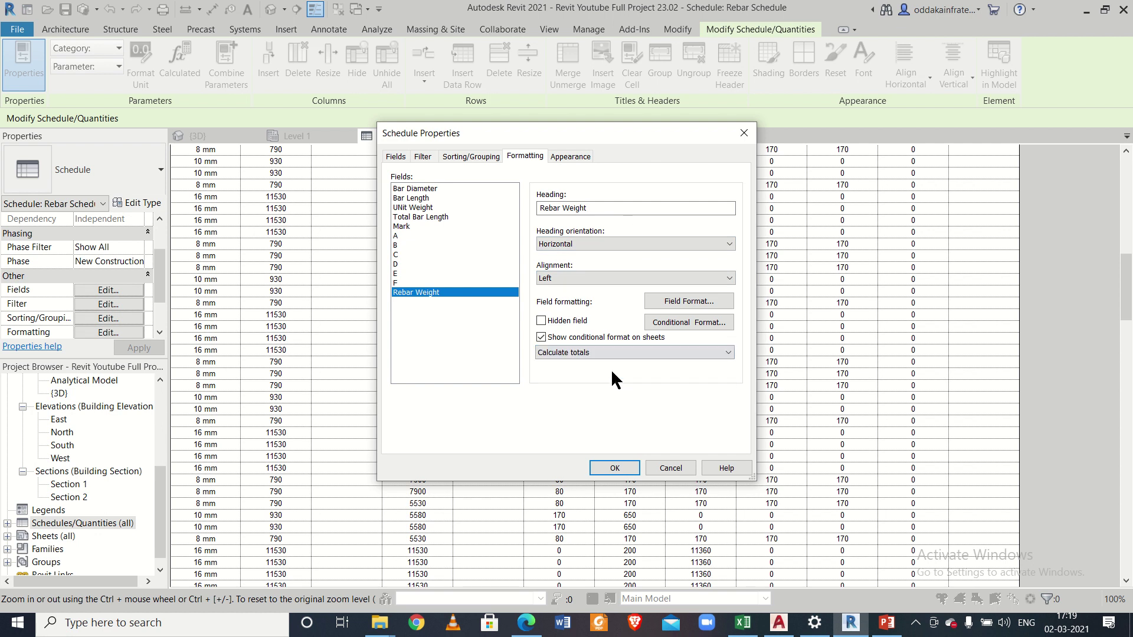
pyautogui.click(597, 469)
# - Check the Rebar Weight grand total at the end of the schedule and return to its first rows
pyautogui.scroll(-8, 703, 437)
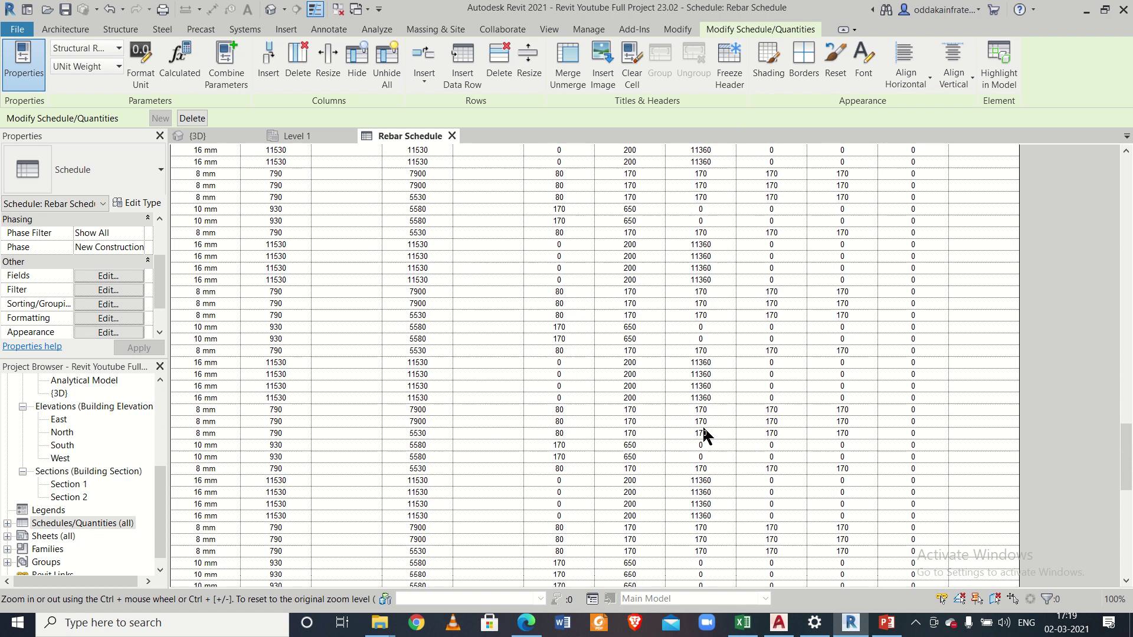
pyautogui.scroll(-10, 704, 430)
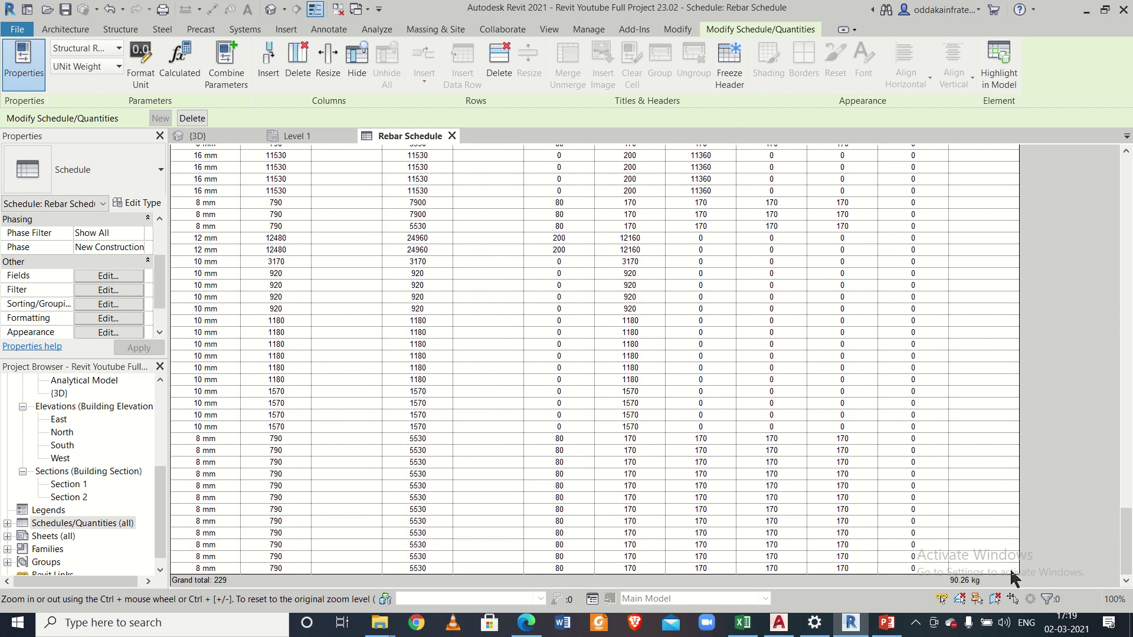
pyautogui.moveTo(1130, 543); pyautogui.dragTo(1129, 566)
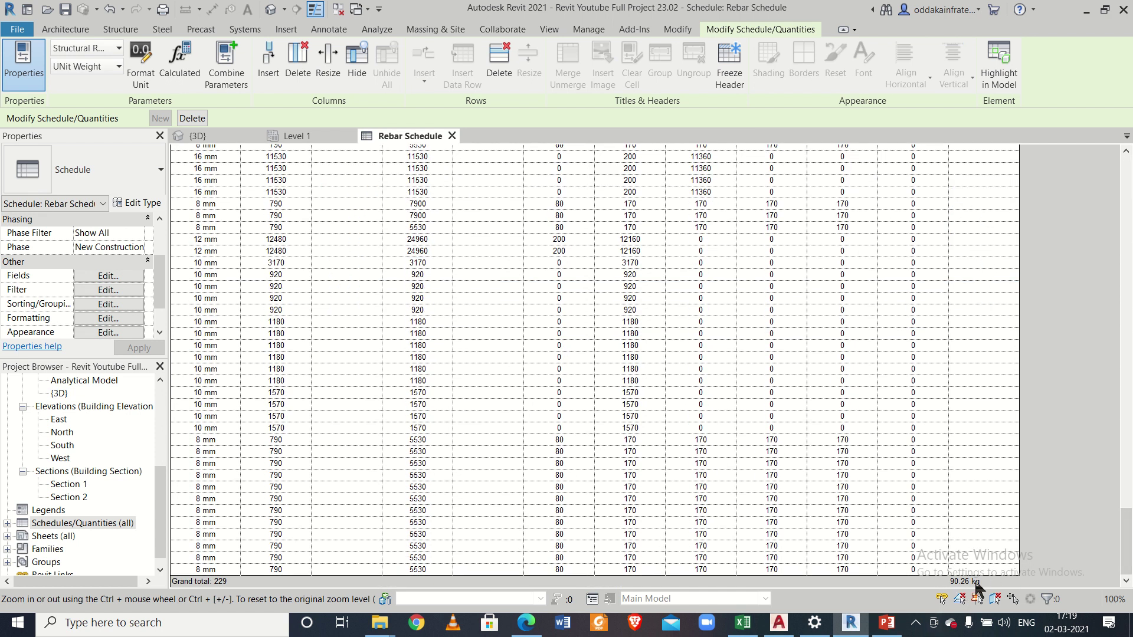
pyautogui.scroll(5, 1013, 555)
pyautogui.scroll(10, 1012, 555)
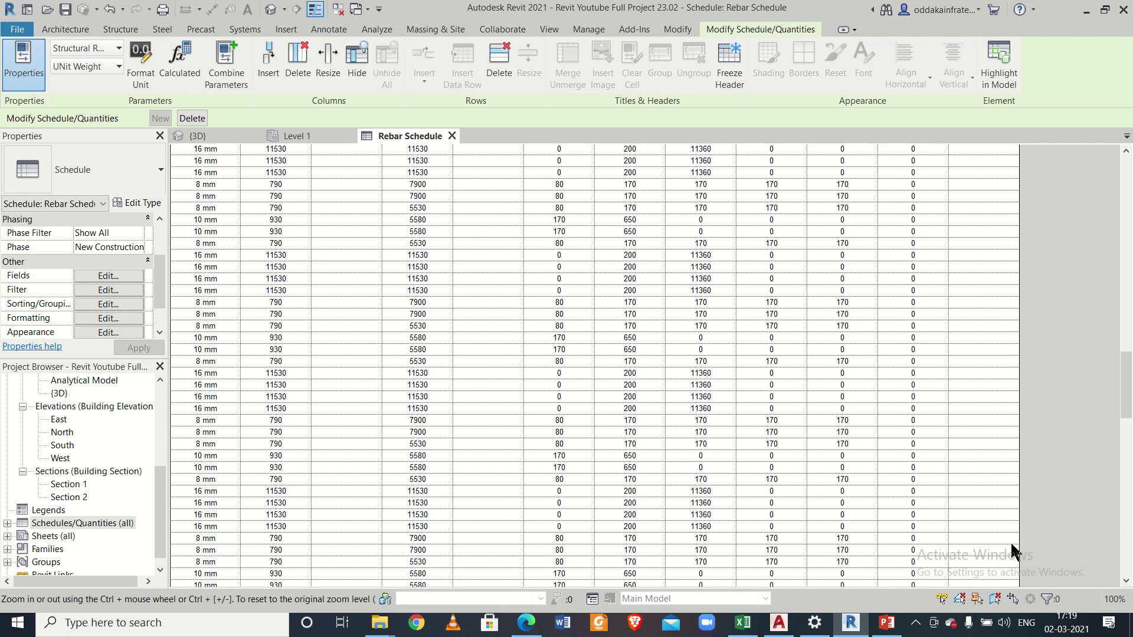
pyautogui.scroll(3, 1013, 552)
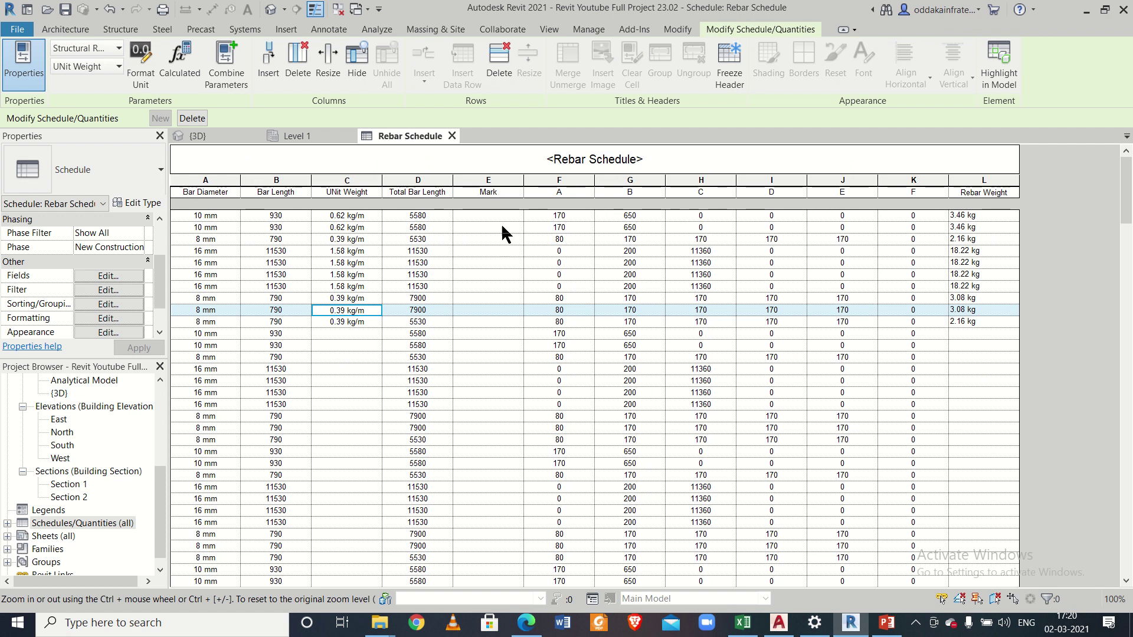
# - Add the Image field to the rebar schedule as a column directly after Mark
pyautogui.click(499, 183)
pyautogui.rightClick(500, 183)
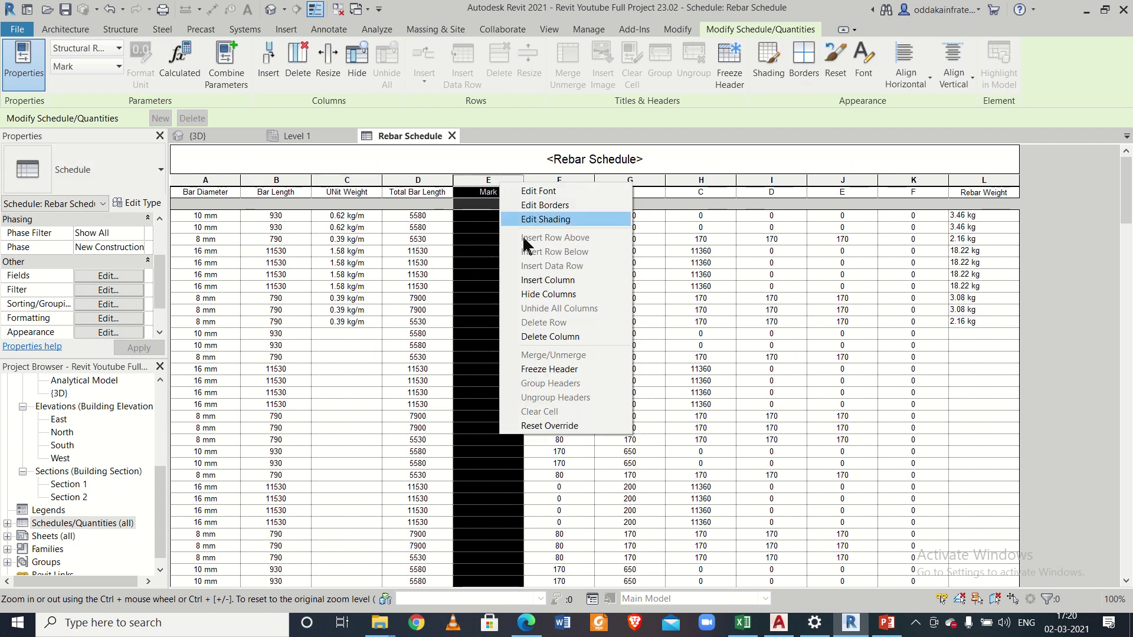
pyautogui.click(538, 280)
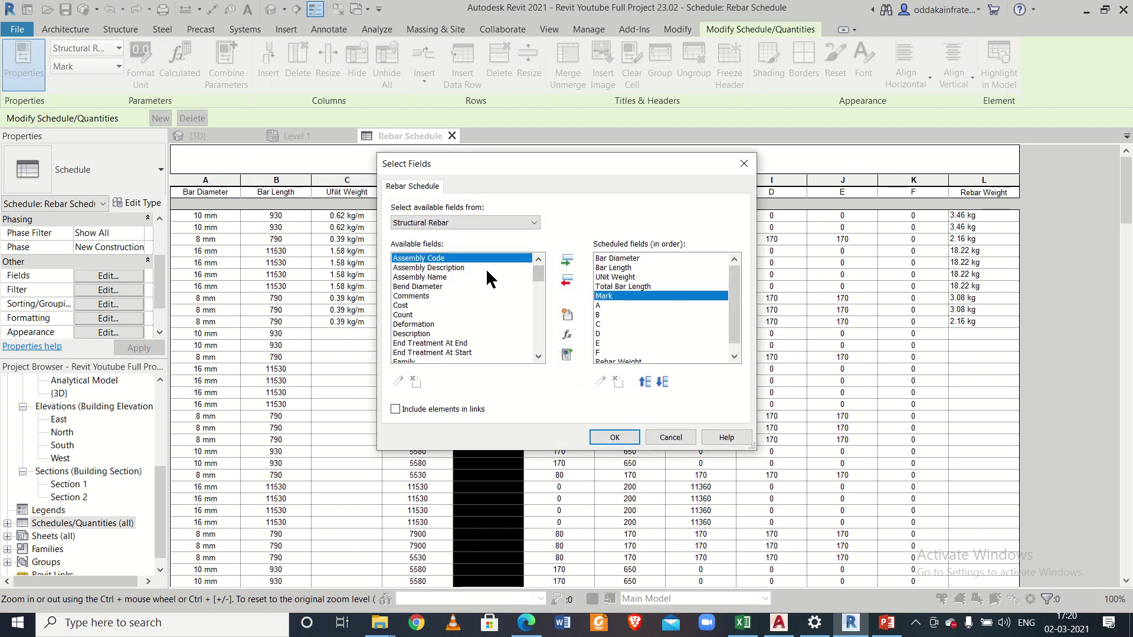
pyautogui.moveTo(539, 270); pyautogui.dragTo(541, 304)
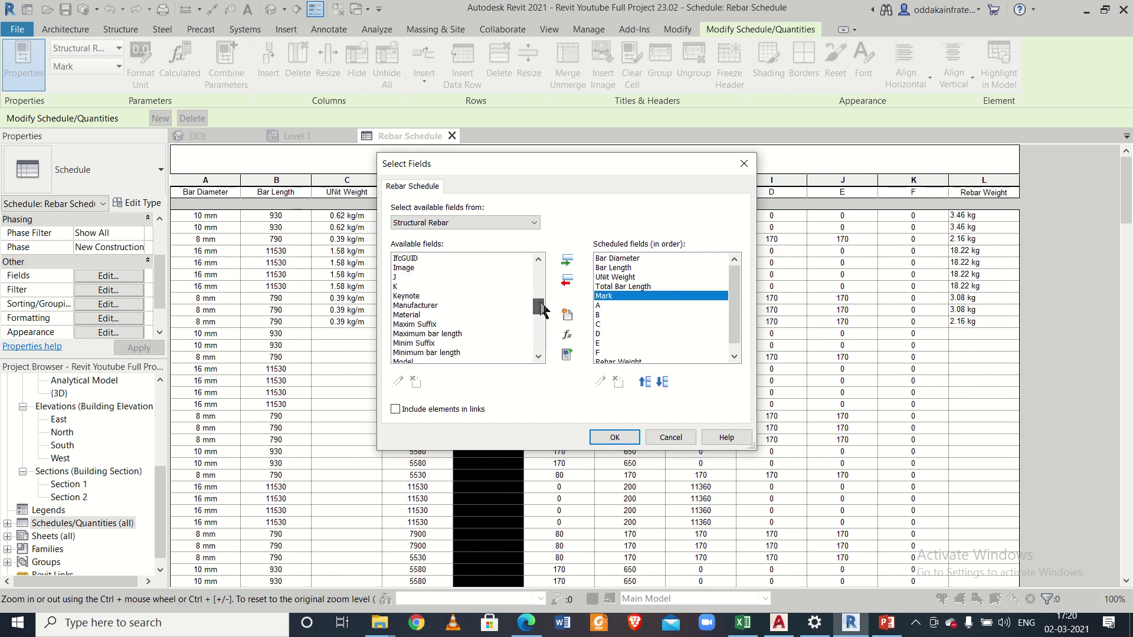
pyautogui.click(452, 268)
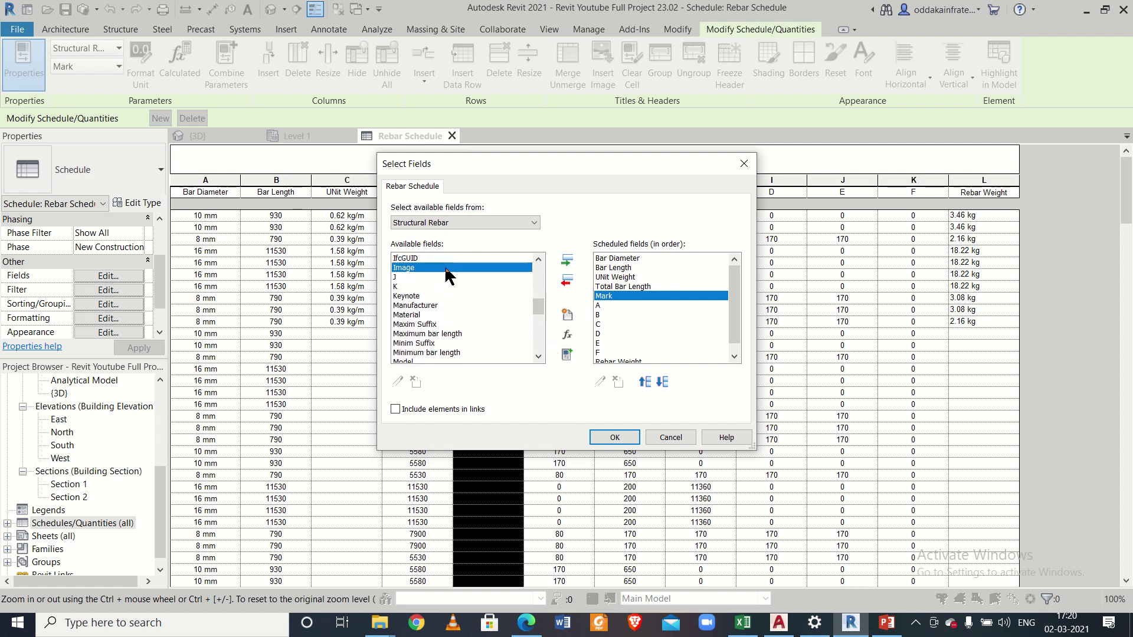
pyautogui.click(565, 266)
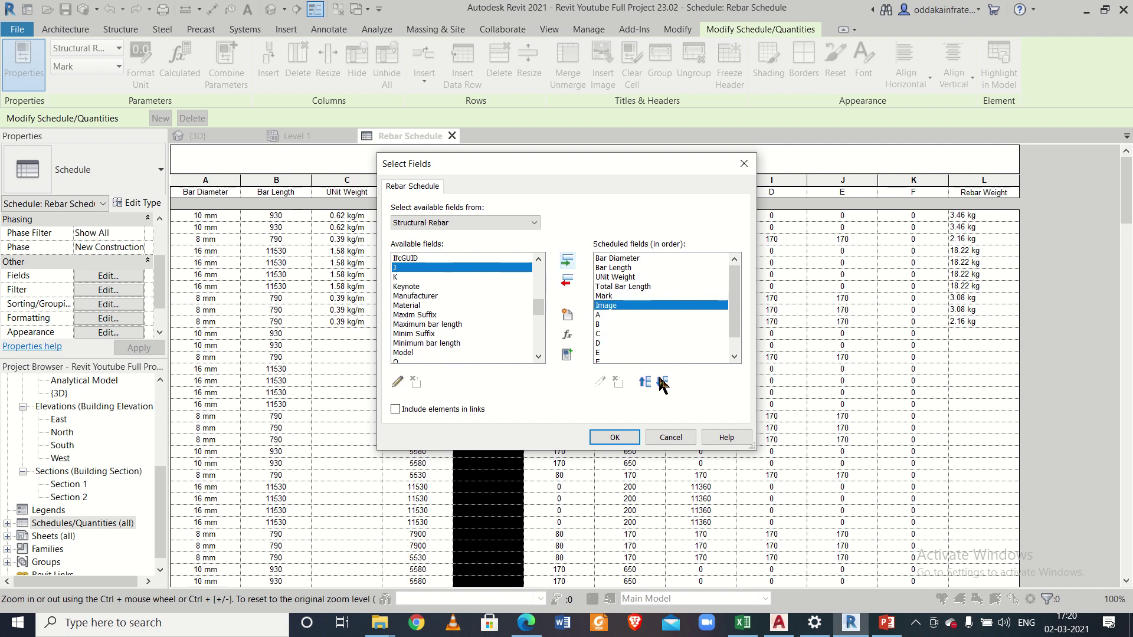
pyautogui.click(615, 438)
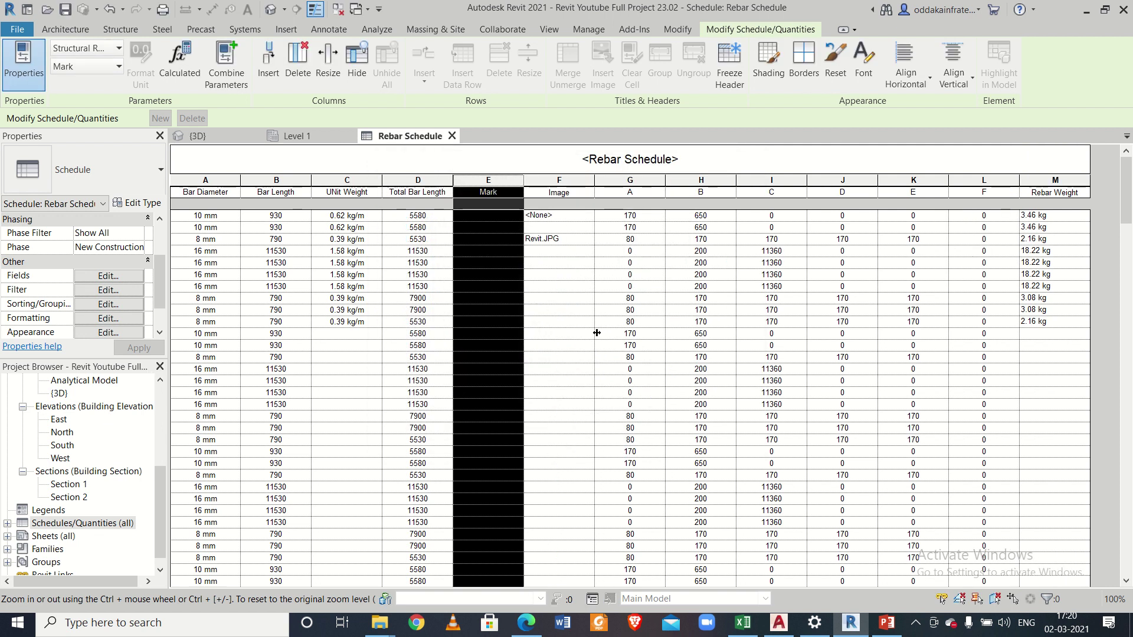
# - Switch to Excel to examine the bar shape drawings in the BBS - Column workbook and the available shapes, and return to Revit
pyautogui.click(581, 310)
pyautogui.click(570, 216)
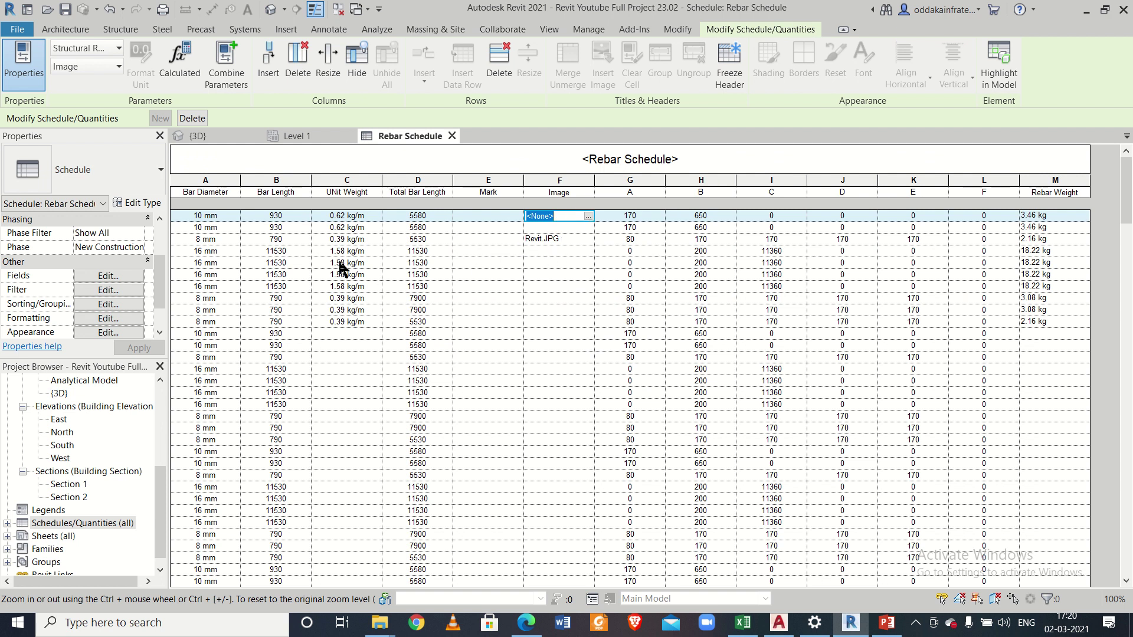
pyautogui.click(739, 628)
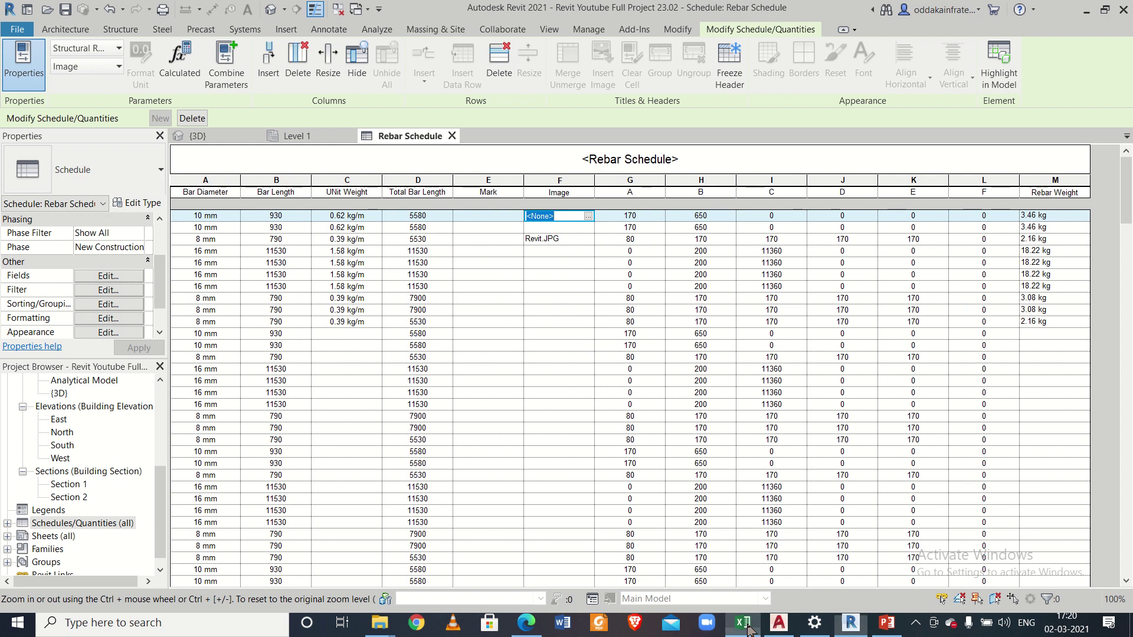
pyautogui.click(526, 279)
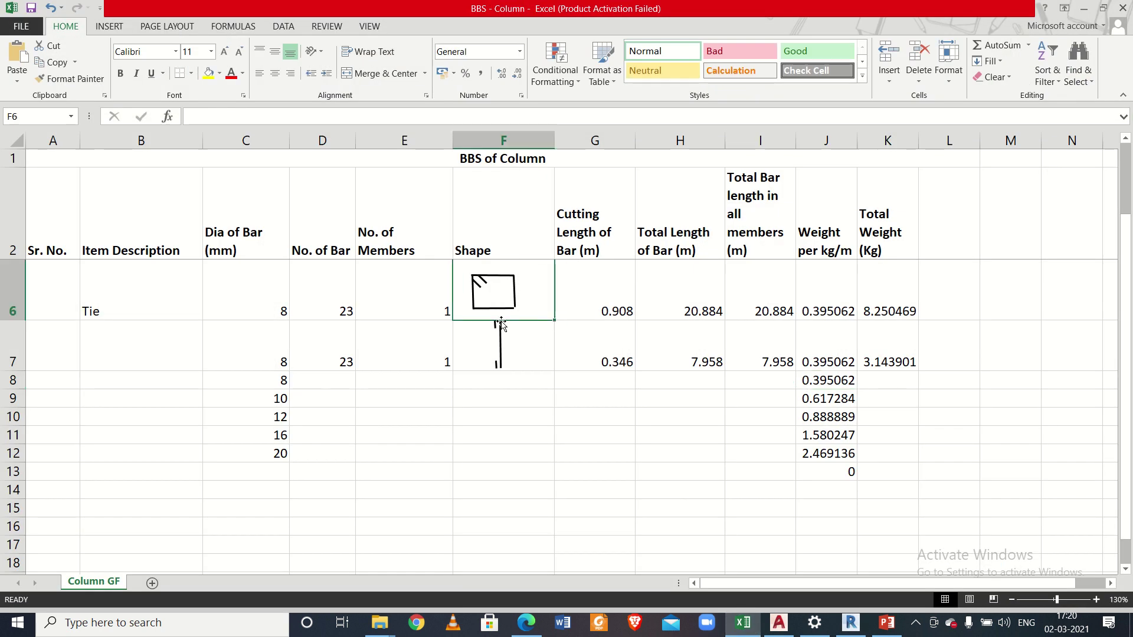
pyautogui.click(539, 326)
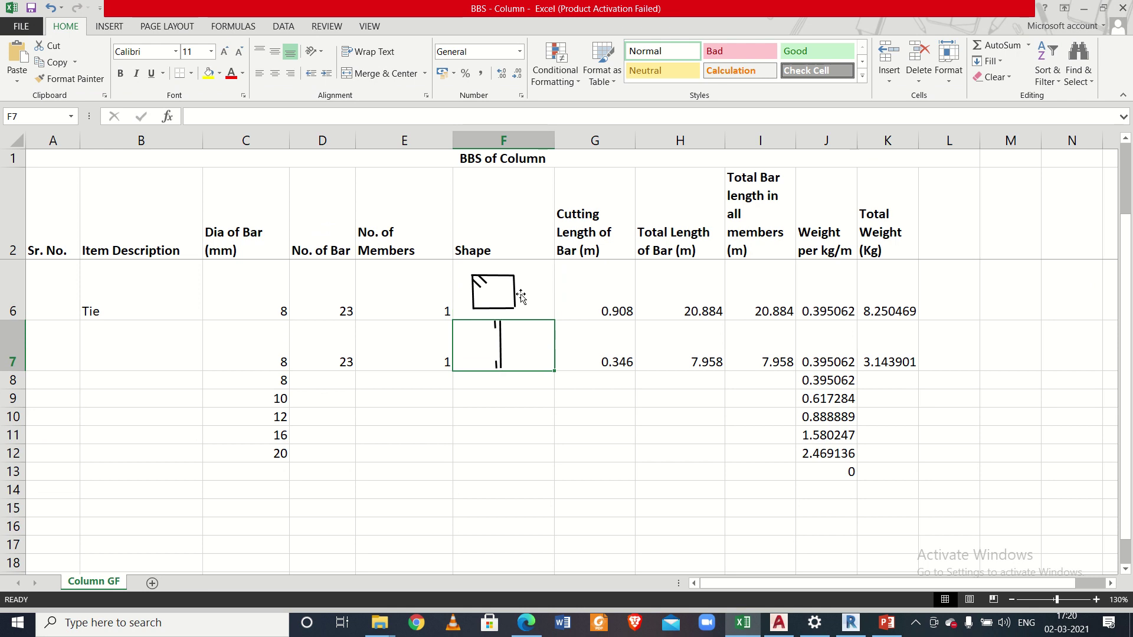
pyautogui.click(514, 281)
pyautogui.click(539, 279)
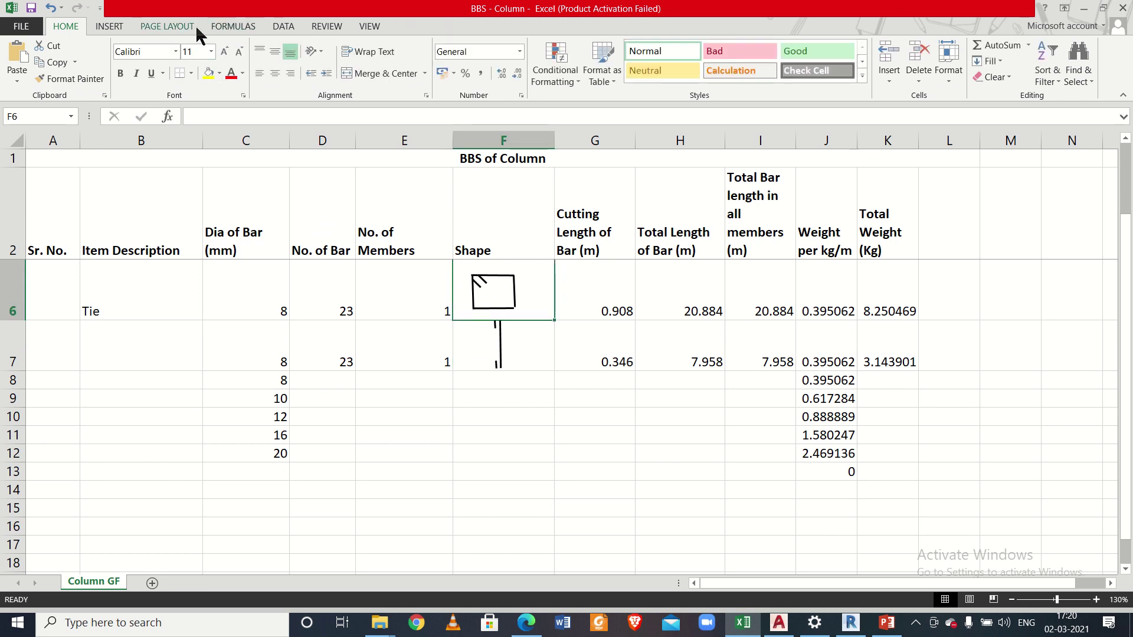
pyautogui.click(113, 28)
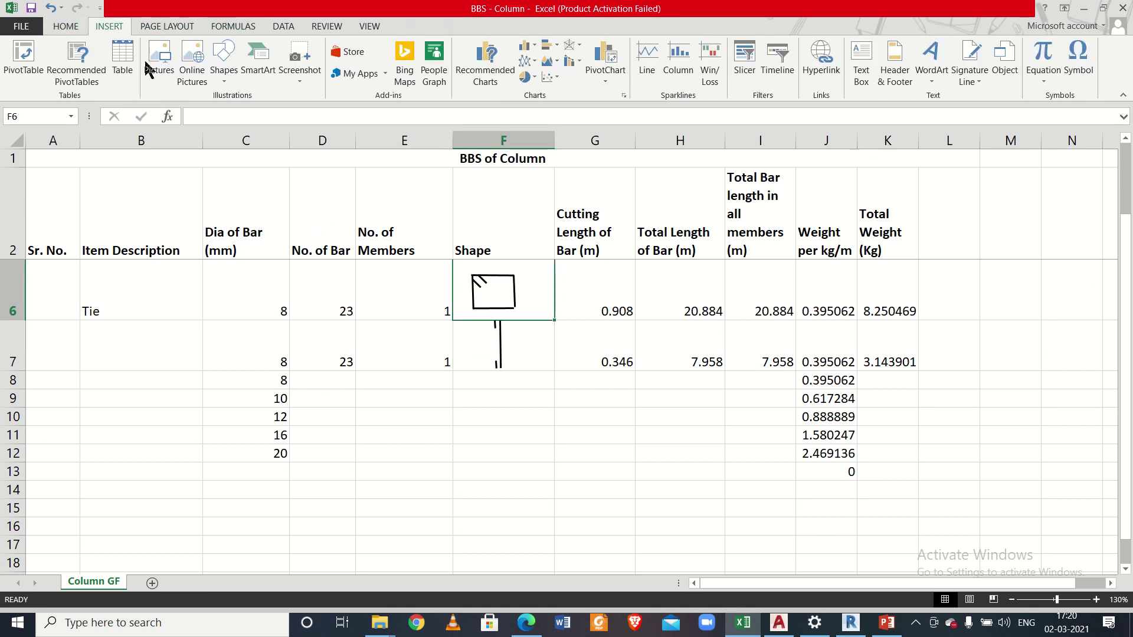
pyautogui.click(223, 80)
pyautogui.click(555, 378)
pyautogui.click(570, 307)
pyautogui.click(518, 286)
pyautogui.click(743, 623)
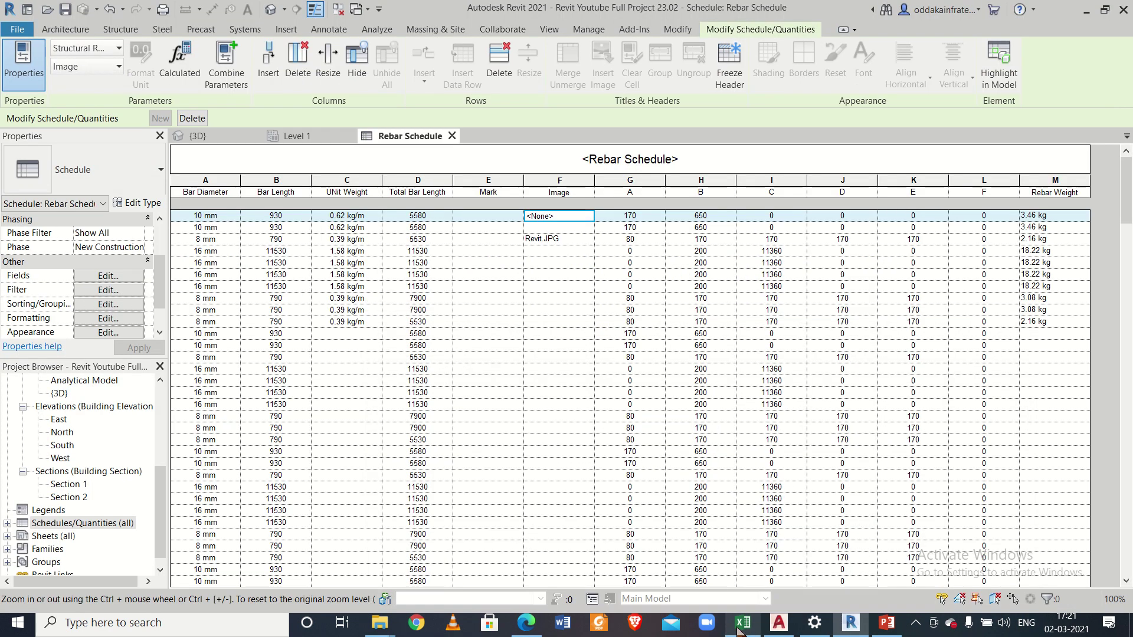
pyautogui.click(587, 255)
pyautogui.click(590, 251)
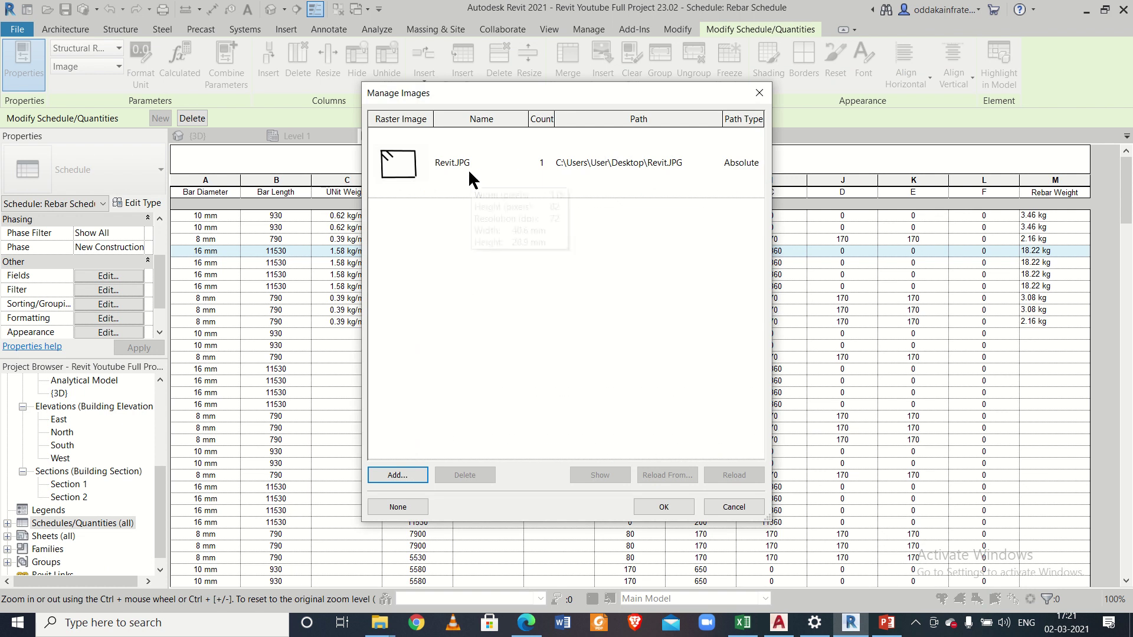
pyautogui.click(760, 93)
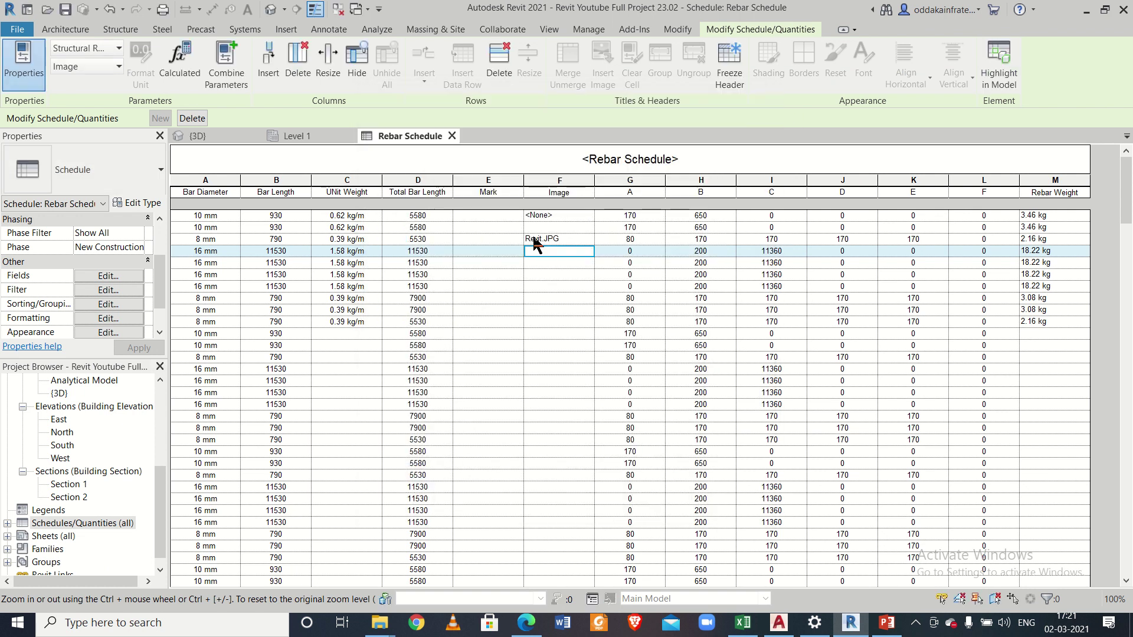
# - Import Revit.JPG from the Desktop and assign it as the image of the first 8 mm bar row with total length 7900
pyautogui.click(578, 298)
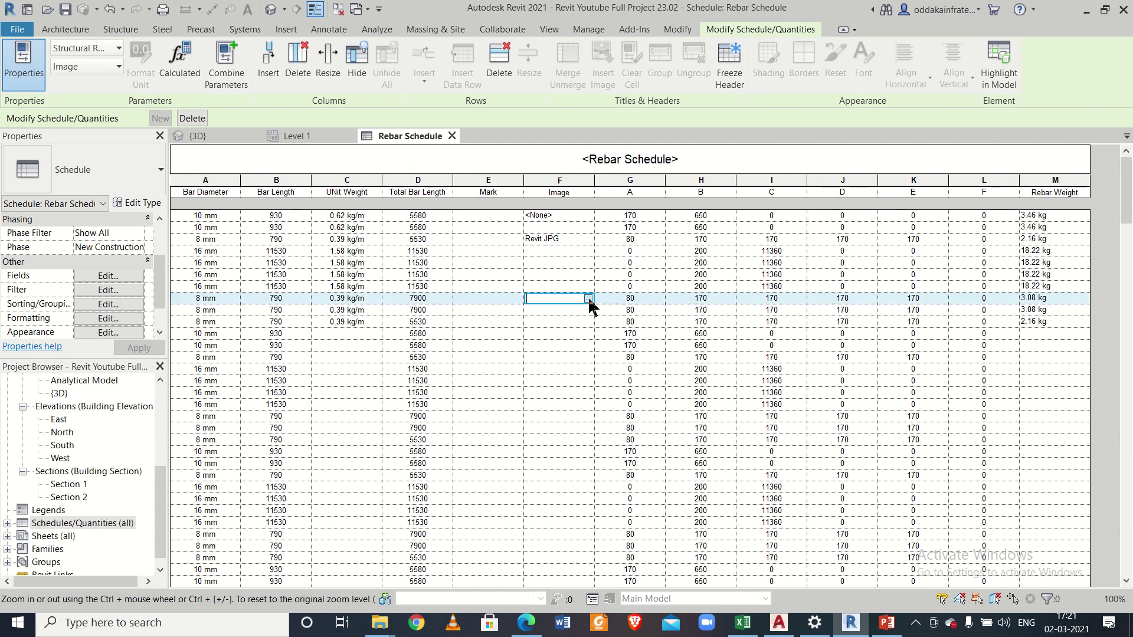
pyautogui.click(588, 299)
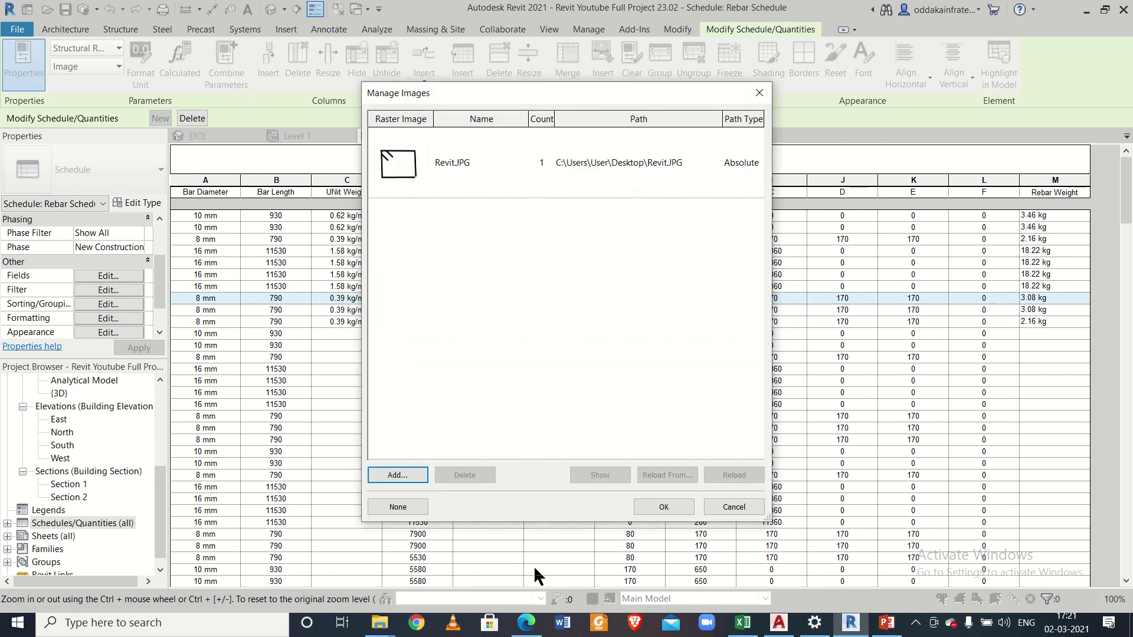
pyautogui.click(393, 475)
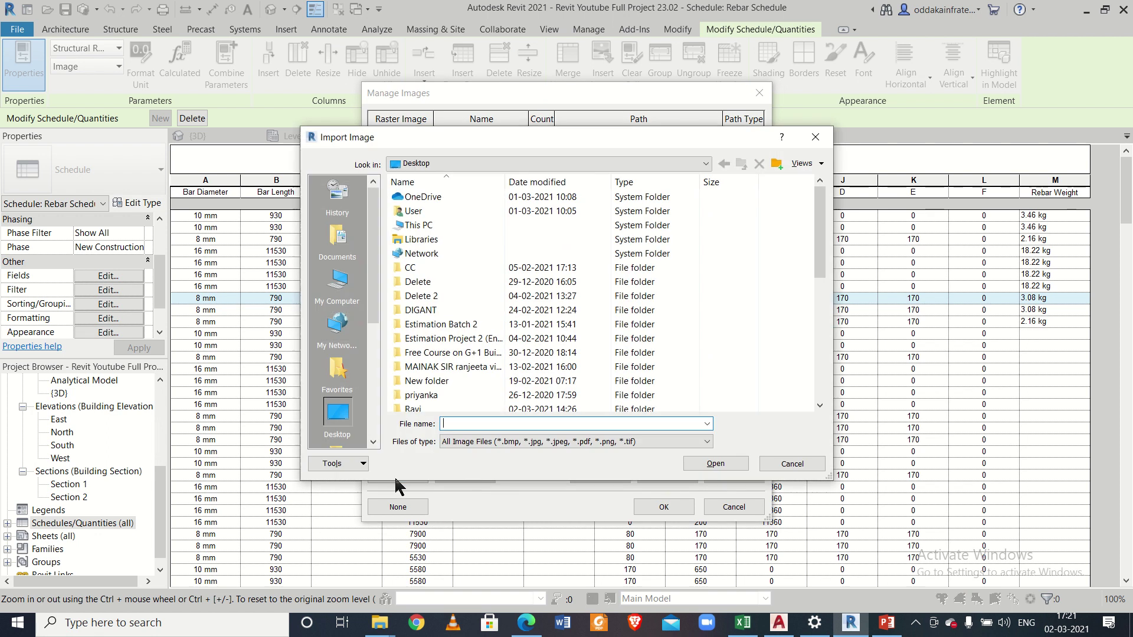
pyautogui.scroll(-5, 547, 335)
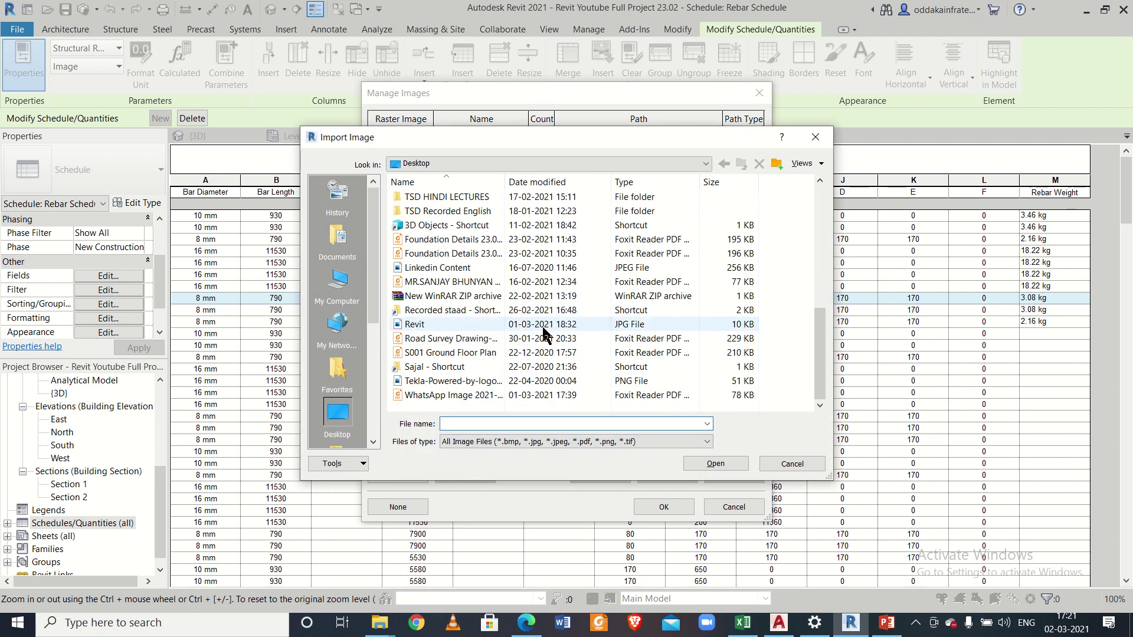
pyautogui.click(536, 330)
pyautogui.click(536, 328)
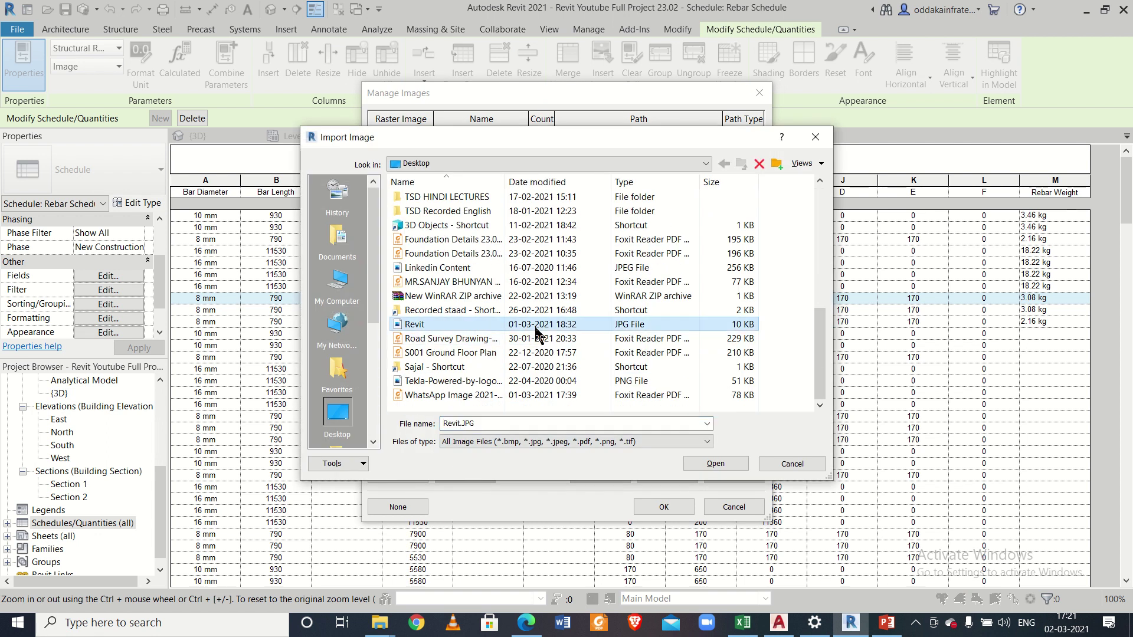
pyautogui.click(728, 462)
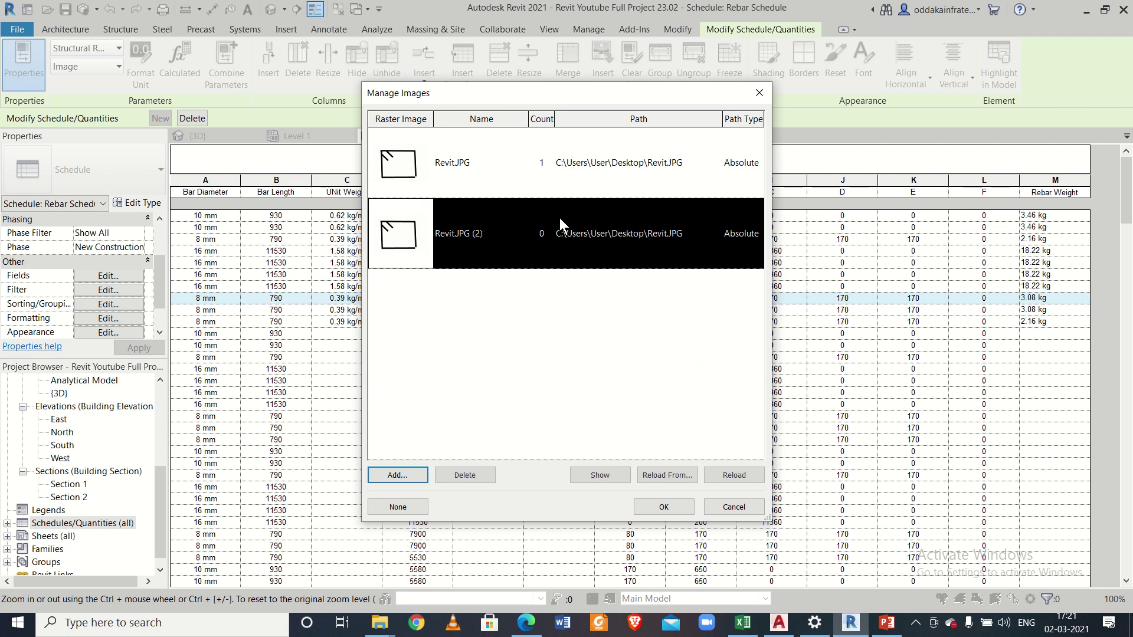
pyautogui.click(664, 507)
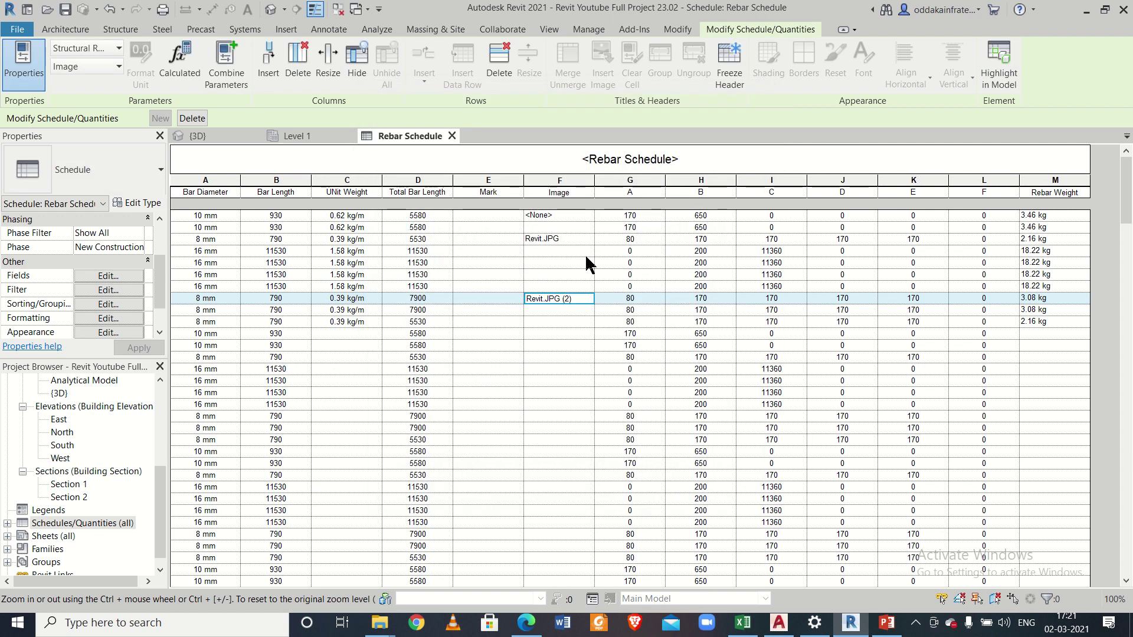
# - Look through the remaining rows of the rebar schedule and view the whole structure in the 3D view
pyautogui.click(223, 139)
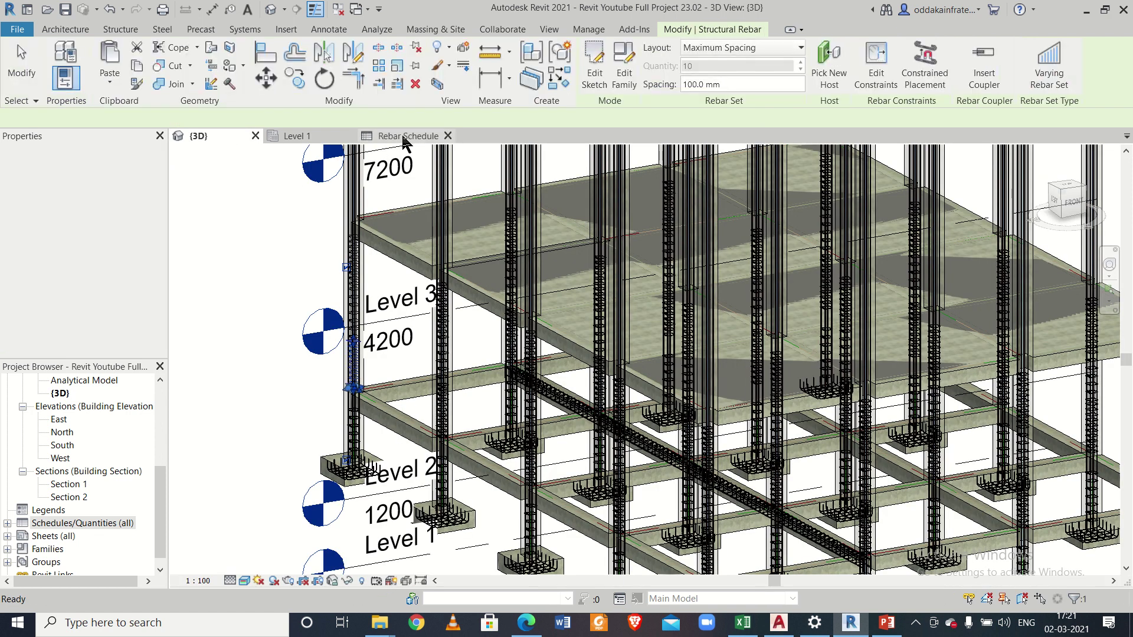
pyautogui.click(405, 137)
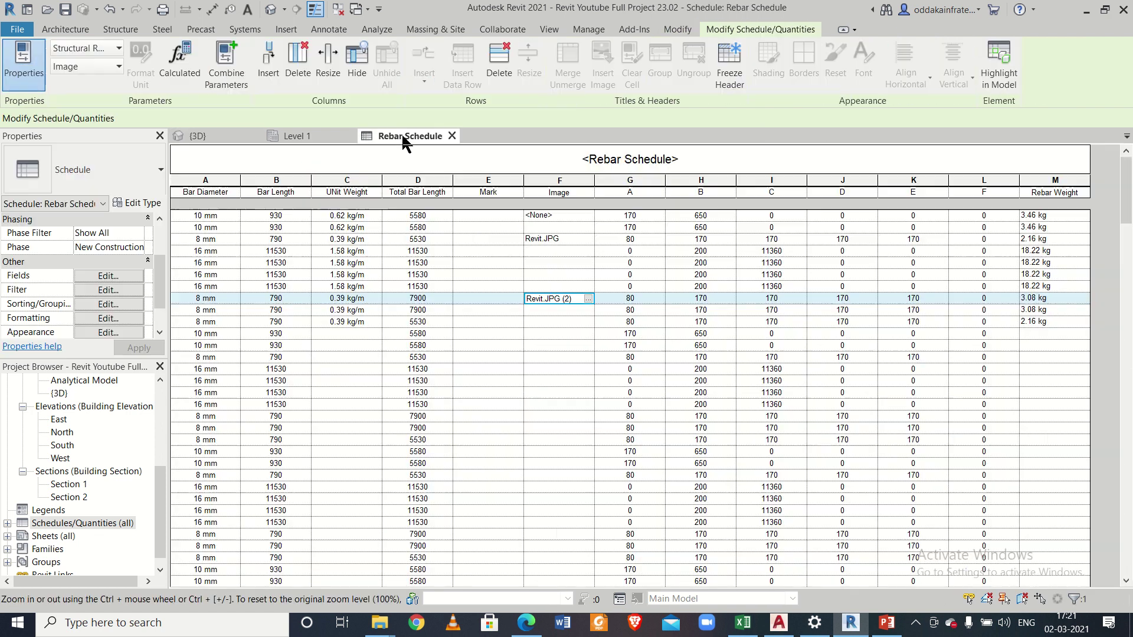
pyautogui.scroll(-15, 605, 229)
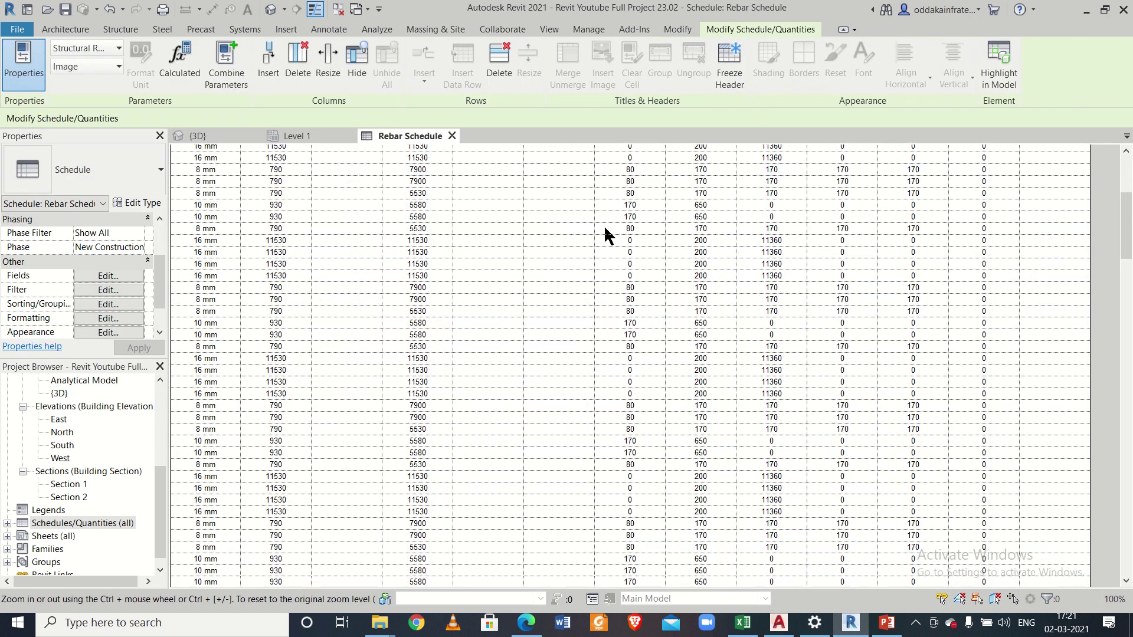
pyautogui.scroll(-10, 604, 232)
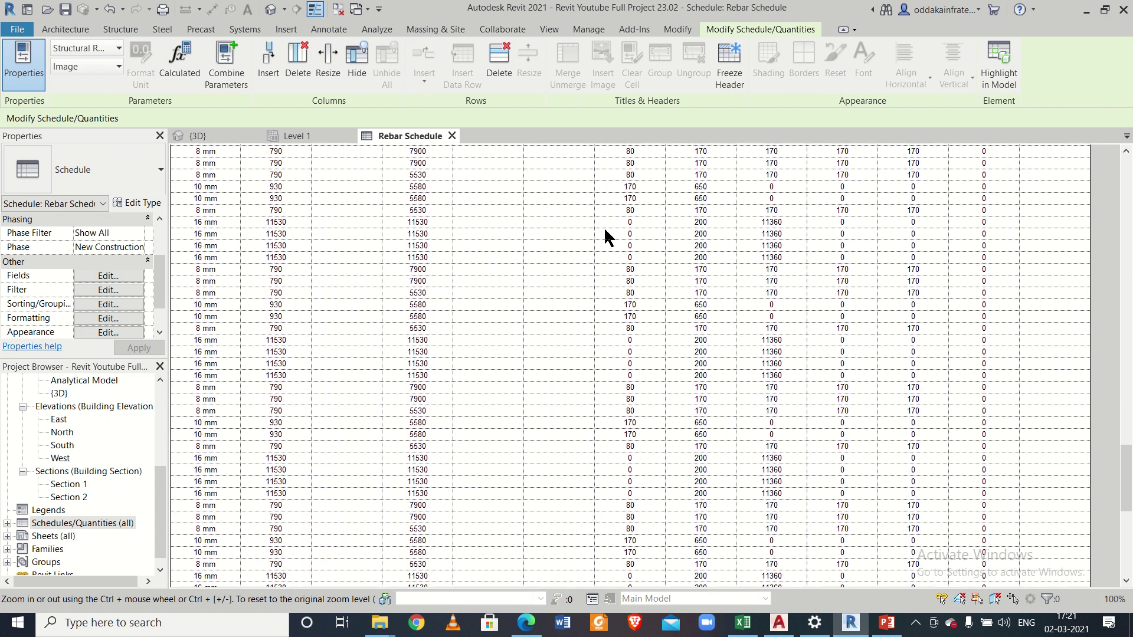
pyautogui.scroll(12, 605, 230)
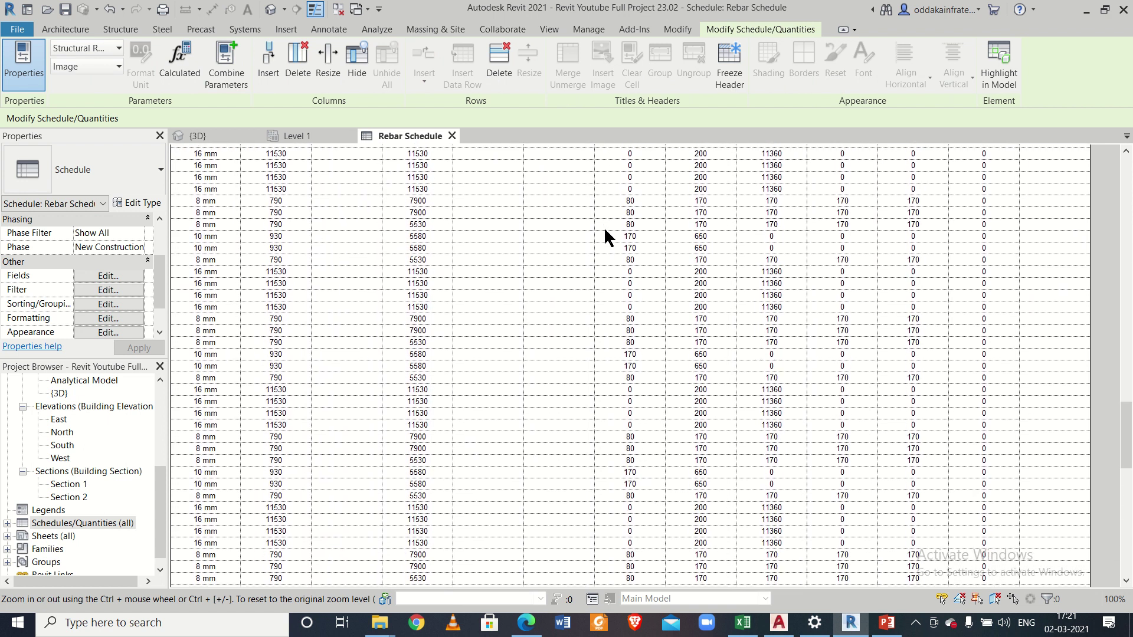
pyautogui.scroll(10, 603, 226)
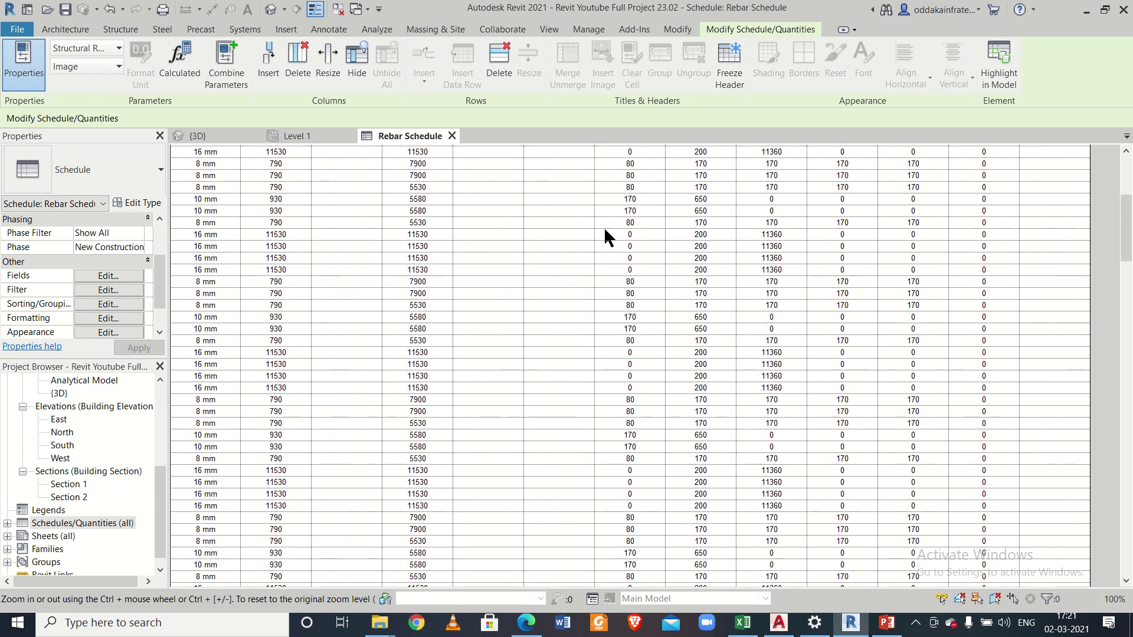
pyautogui.click(195, 140)
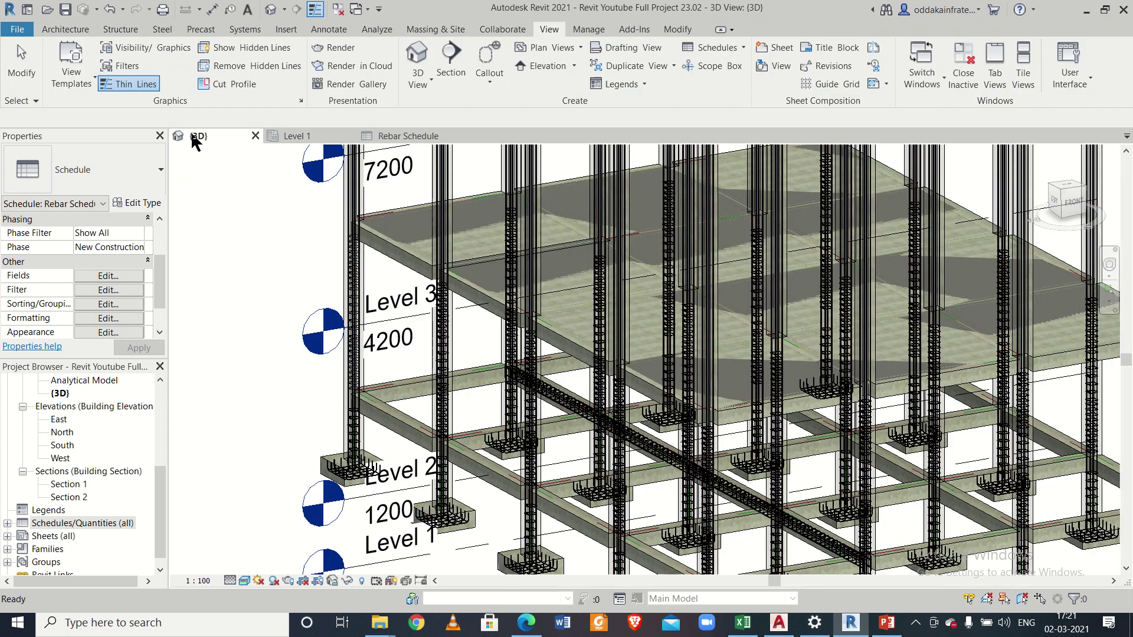
pyautogui.scroll(-2, 254, 318)
pyautogui.scroll(-2, 263, 369)
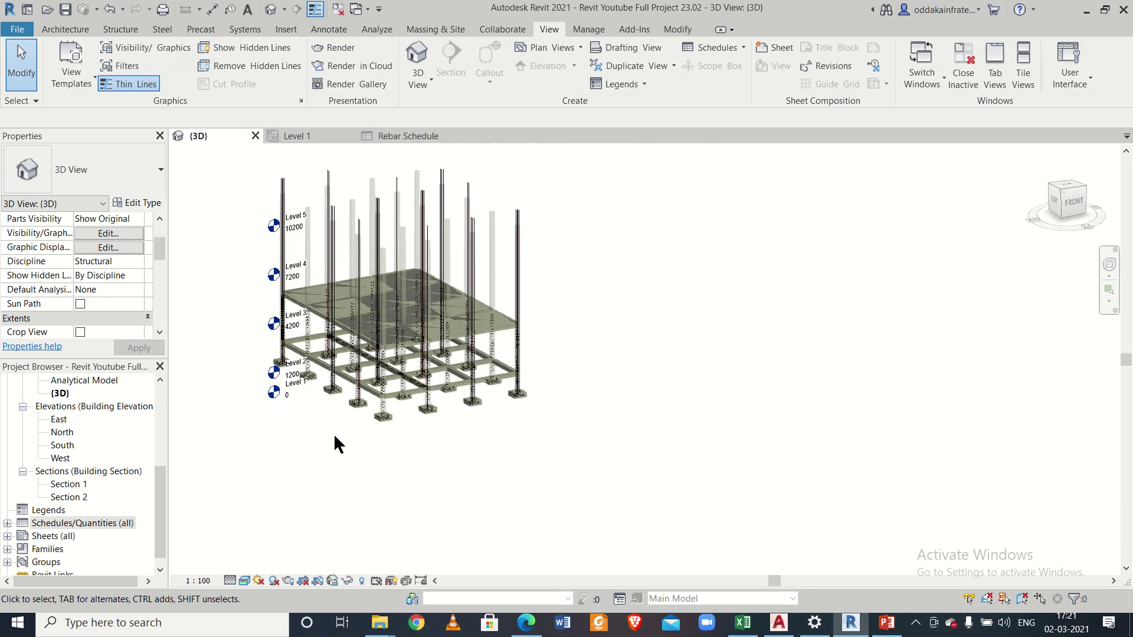
pyautogui.scroll(-1, 70, 537)
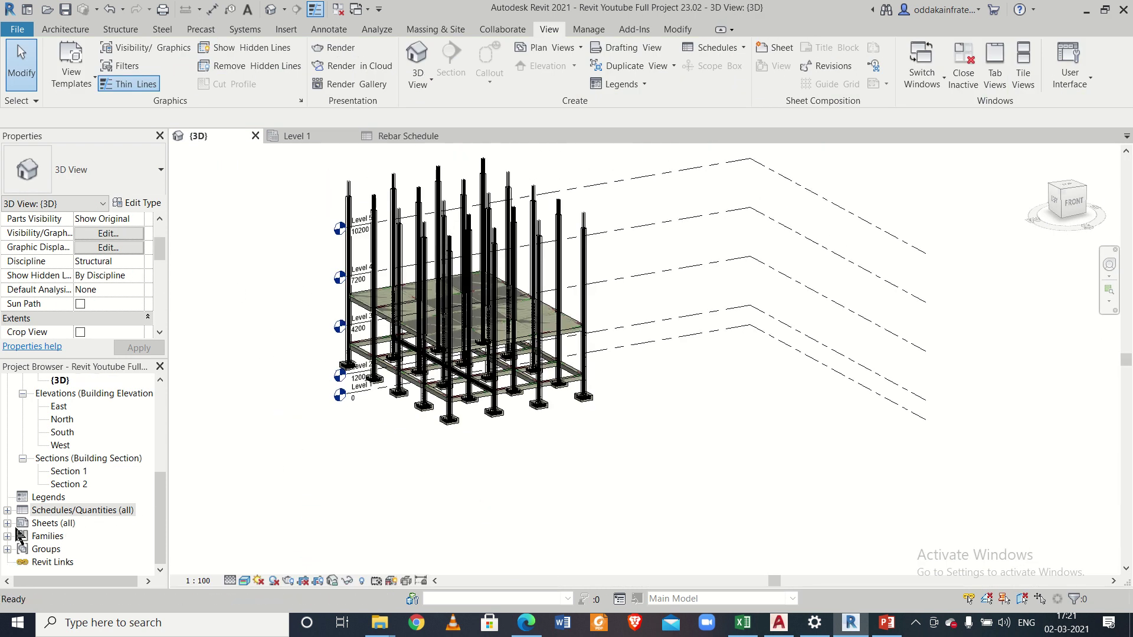
# - Create a new sheet with None as its titleblock
pyautogui.click(7, 523)
pyautogui.scroll(-1, 56, 518)
pyautogui.rightClick(55, 511)
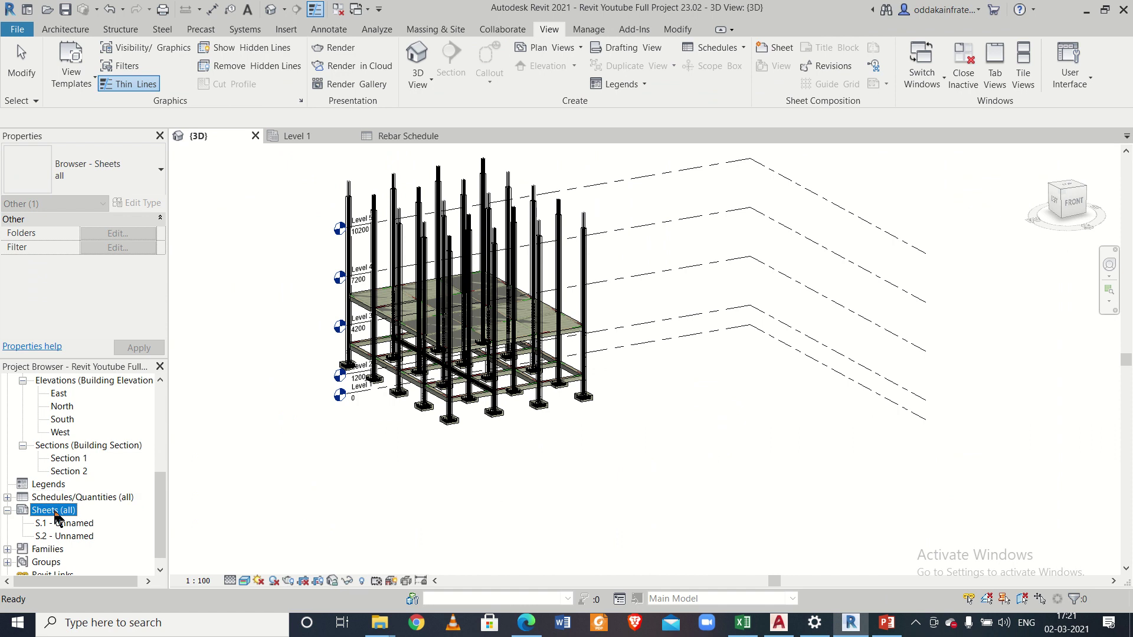
pyautogui.click(98, 519)
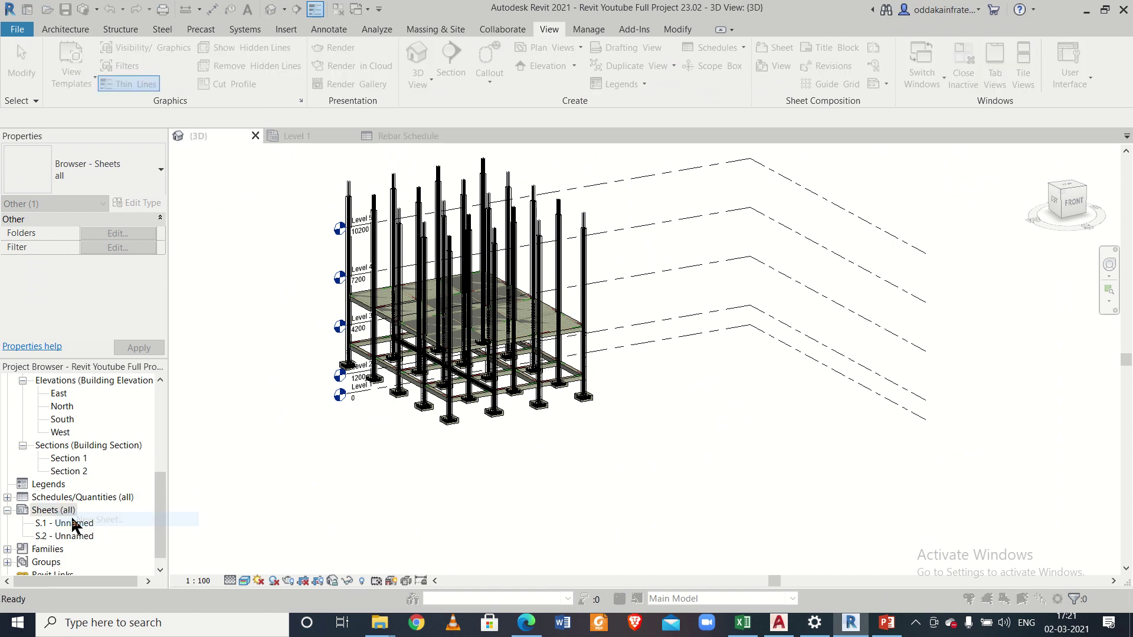
pyautogui.click(691, 154)
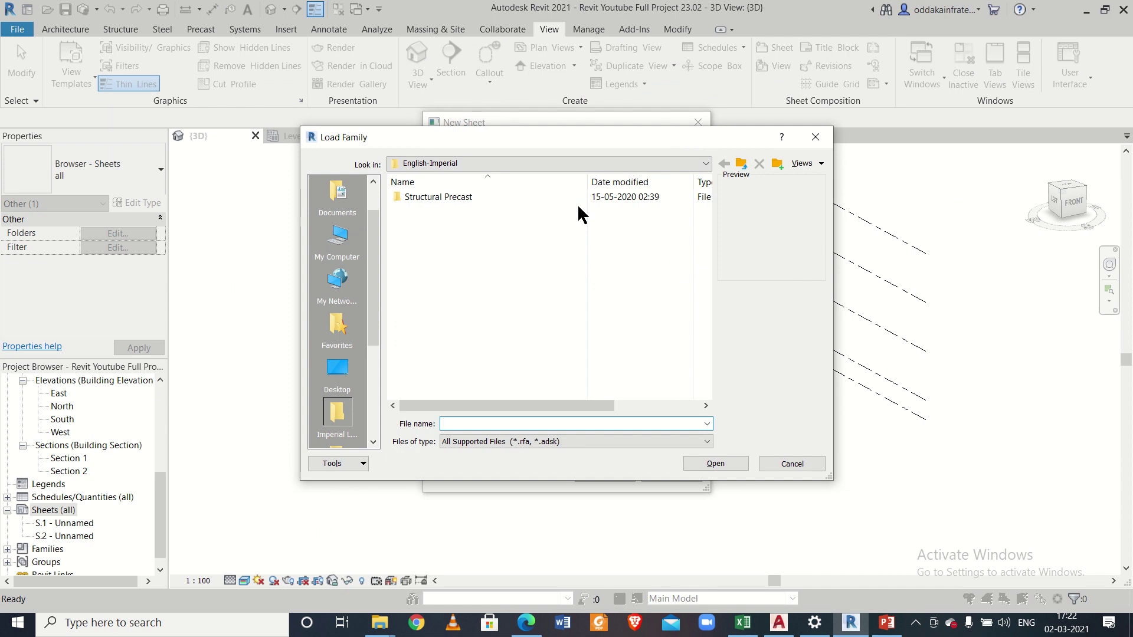
pyautogui.click(815, 137)
pyautogui.click(538, 179)
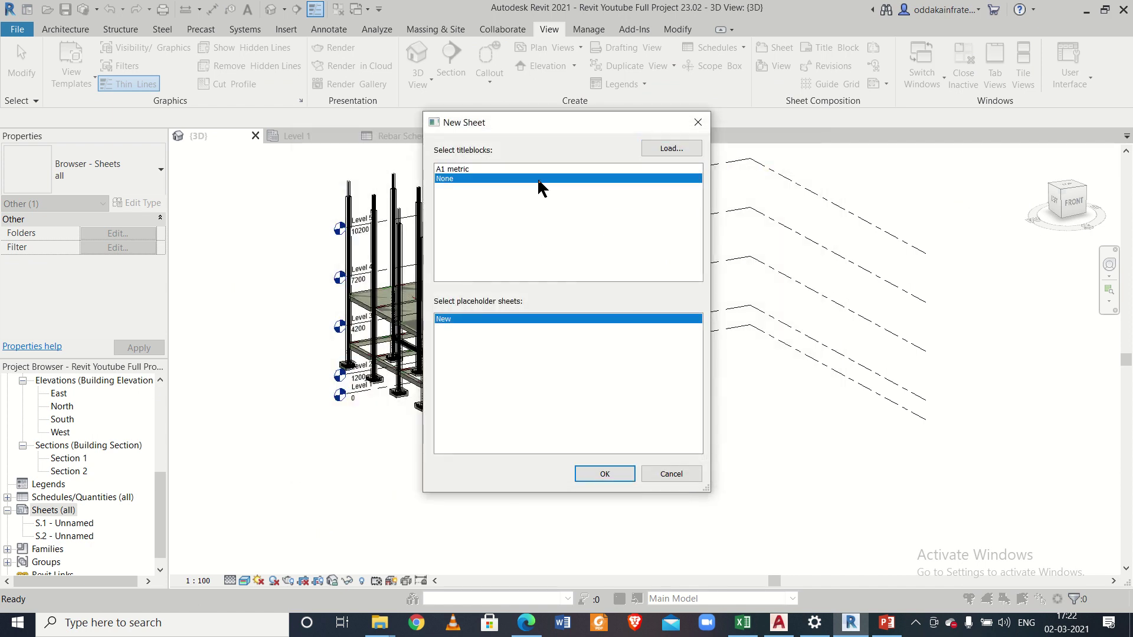
pyautogui.click(614, 475)
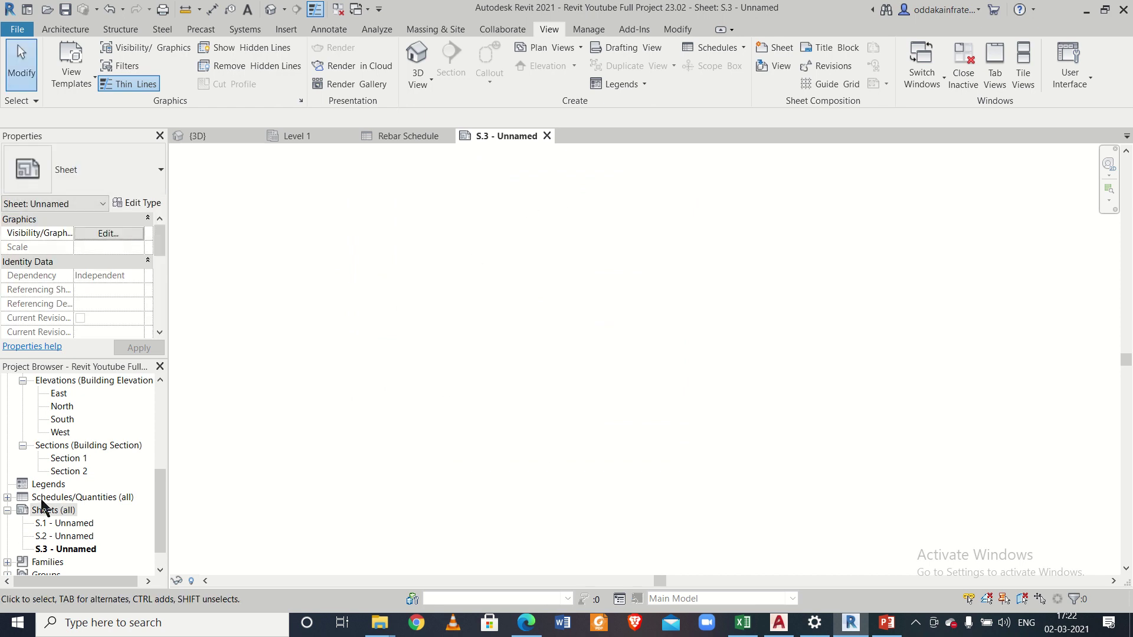
# - Place the Rebar Schedule on sheet S.3 and compare its Image column with the schedule view
pyautogui.click(8, 508)
pyautogui.click(7, 497)
pyautogui.click(66, 510)
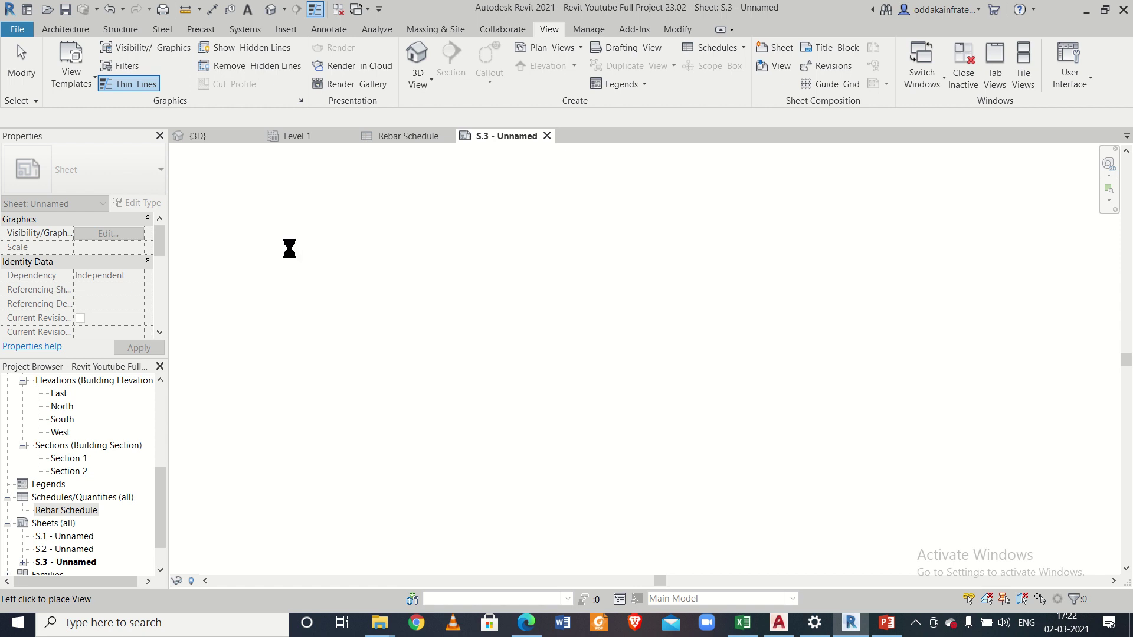
pyautogui.middleClick(421, 395)
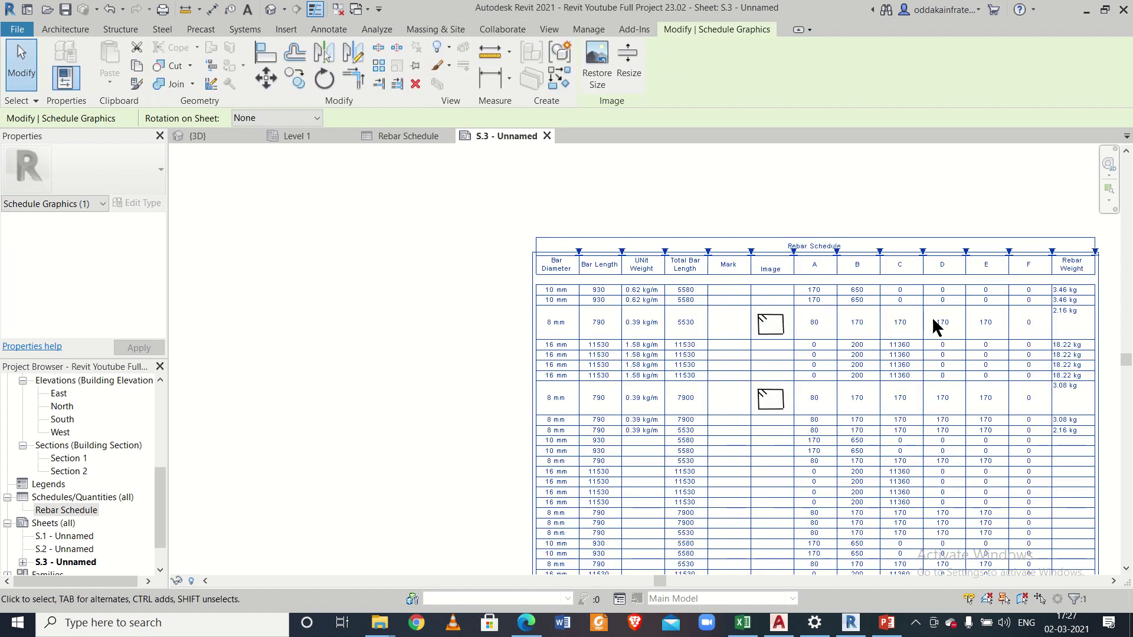
pyautogui.click(405, 137)
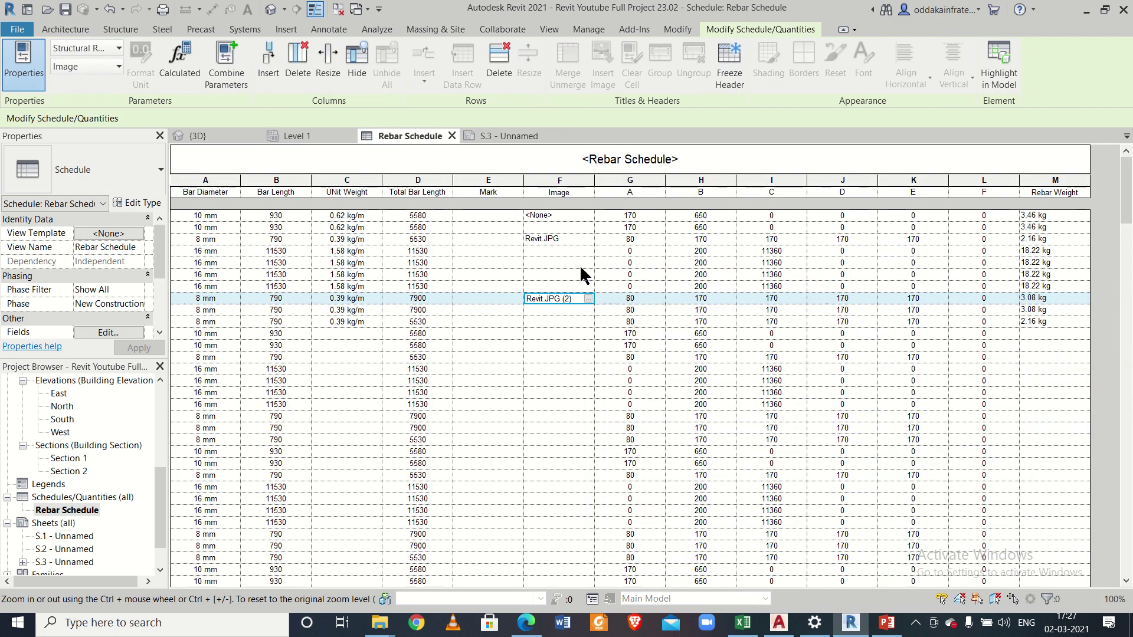
pyautogui.click(505, 137)
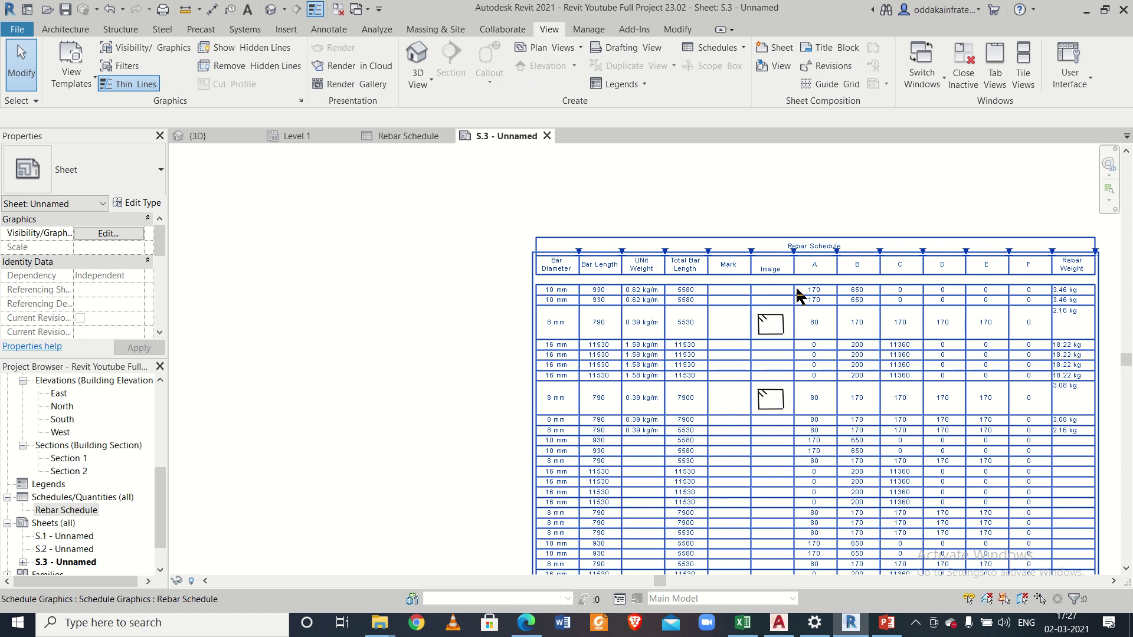